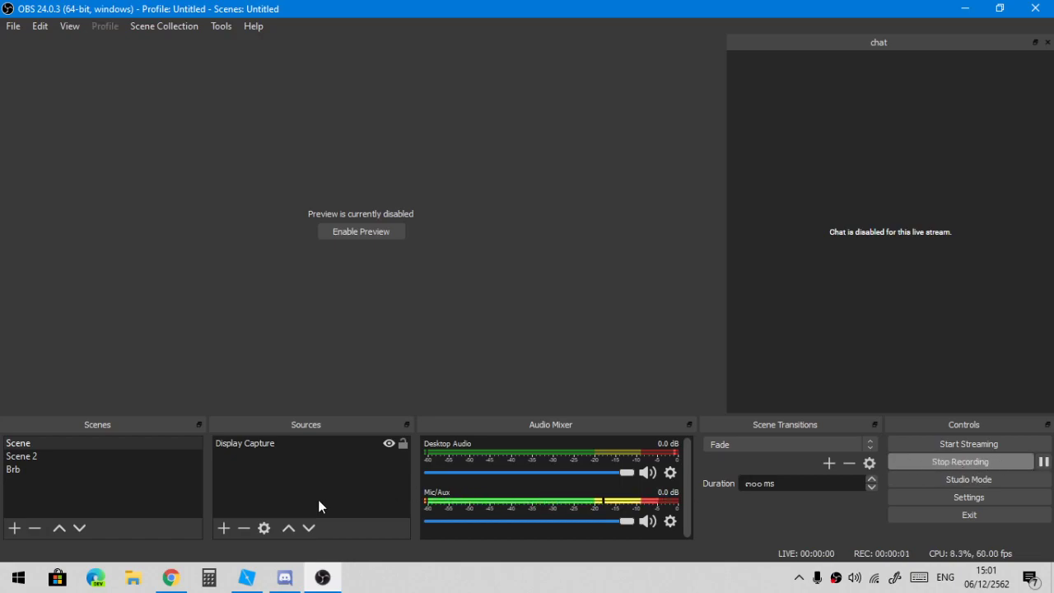
Switch to Roblox Studio and search the Toolbox models for femap
{"action": "mouse_move", "coordinate": [256, 579]}
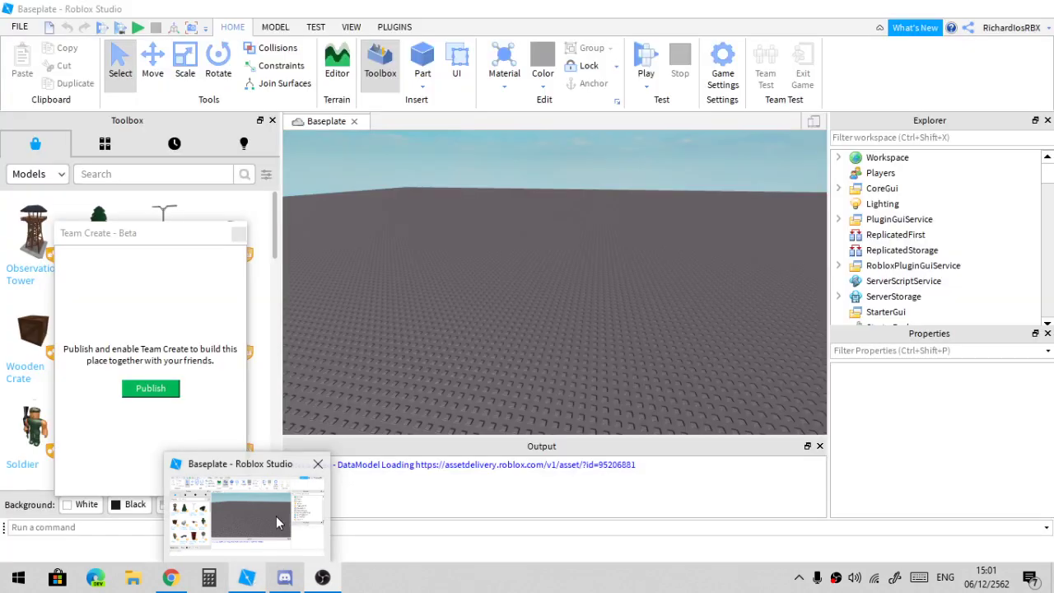
{"action": "left_click", "coordinate": [276, 515]}
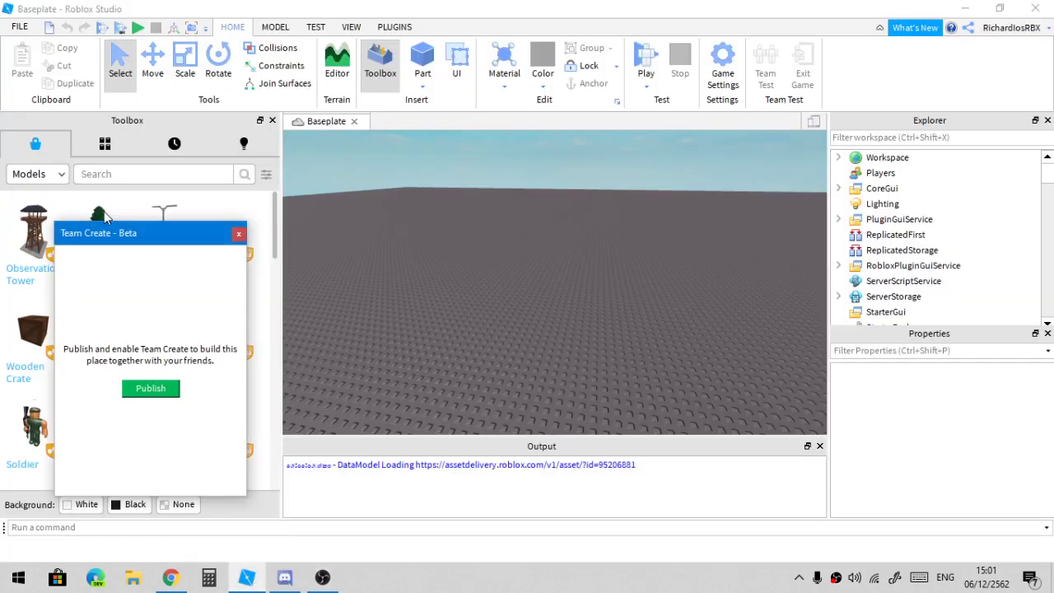
{"action": "left_click_drag", "start_coordinate": [142, 227], "coordinate": [107, 257]}
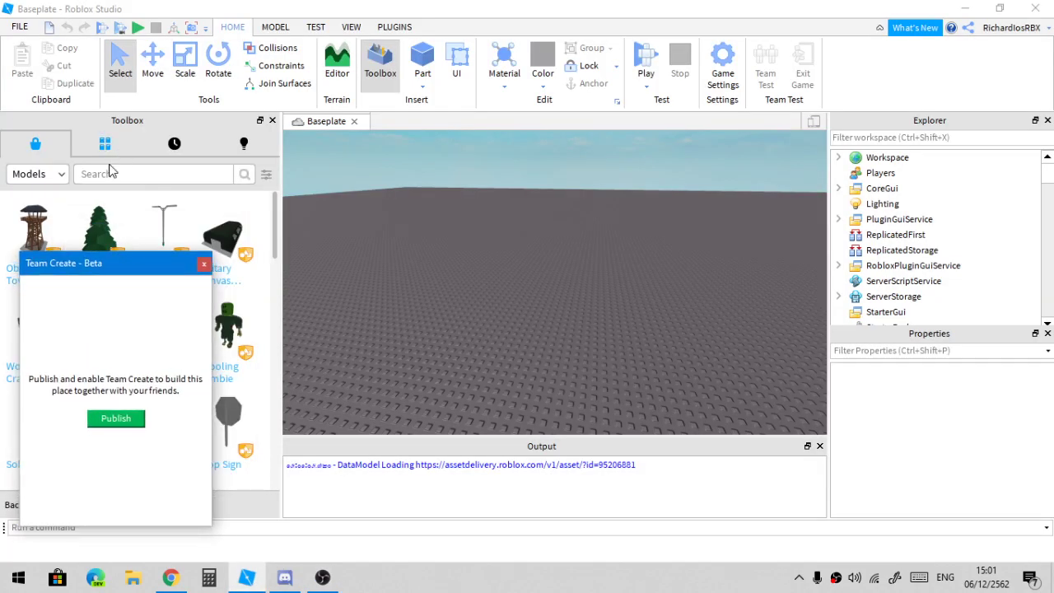
{"action": "right_click_drag", "start_coordinate": [604, 201], "coordinate": [600, 201]}
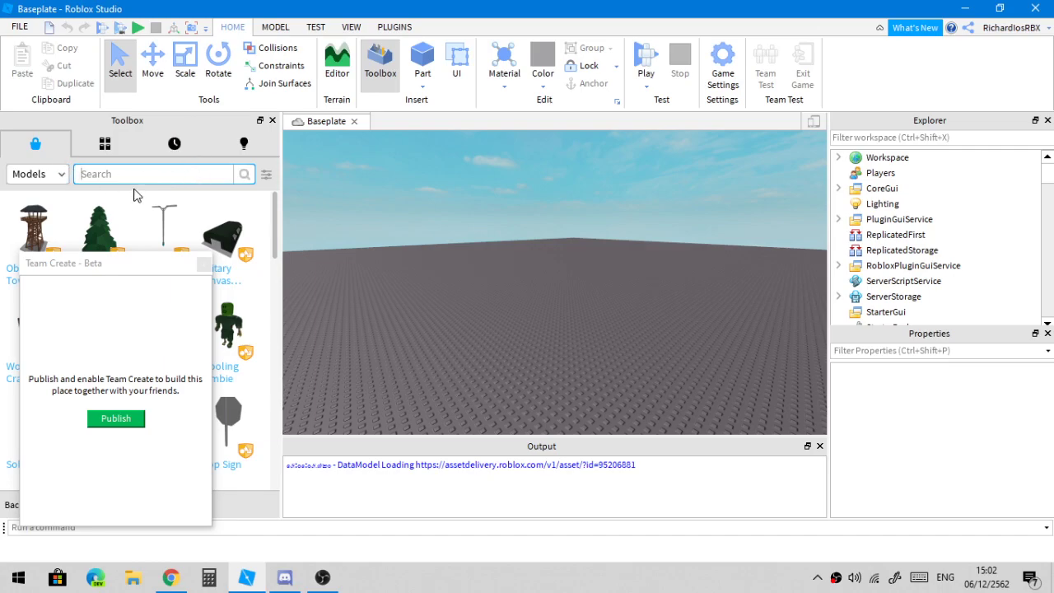
{"action": "key", "text": "Return"}
{"action": "left_click_drag", "start_coordinate": [133, 265], "coordinate": [219, 376]}
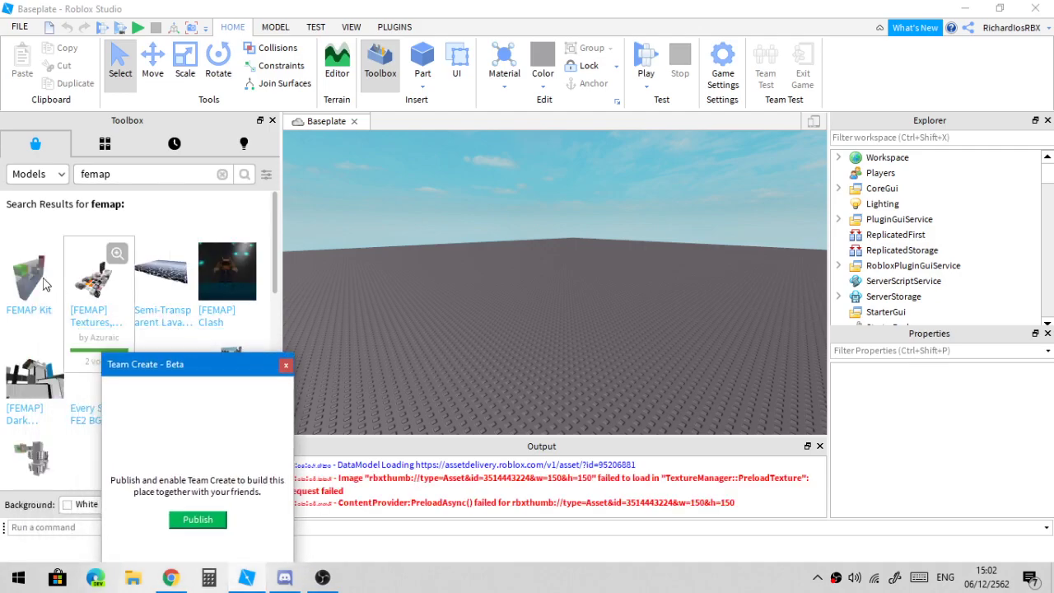
Insert the FEMAP Kit model into the place and delete the TerrainGraph folder from the Workspace
{"action": "left_click", "coordinate": [7, 279]}
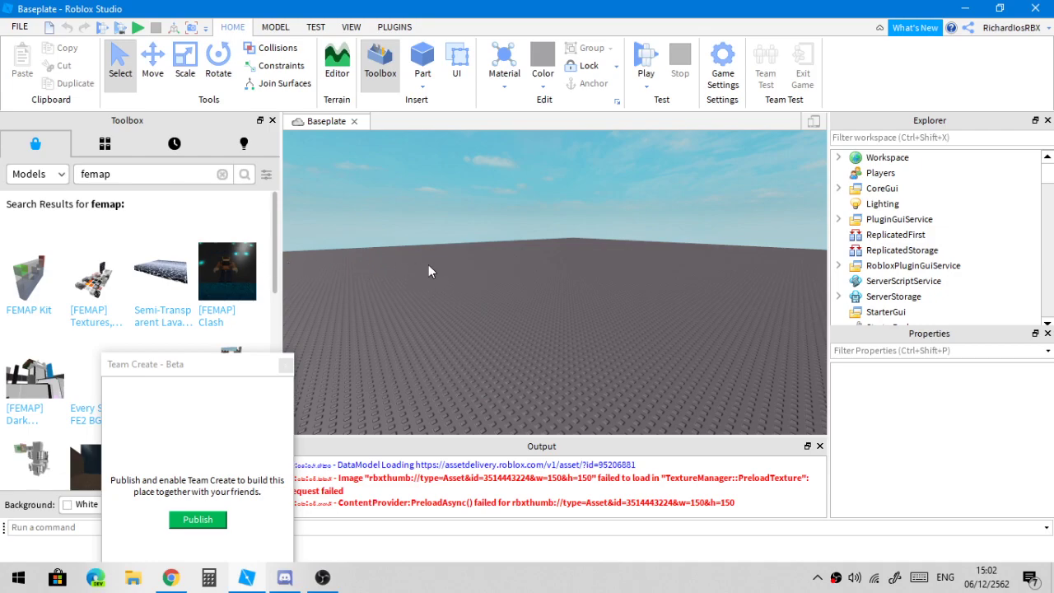
{"action": "right_click_drag", "start_coordinate": [428, 272], "coordinate": [856, 213]}
{"action": "scroll", "coordinate": [882, 209], "scroll_direction": "down", "scroll_amount": 5}
{"action": "scroll", "coordinate": [889, 217], "scroll_direction": "up", "scroll_amount": 5}
{"action": "mouse_move", "coordinate": [33, 286]}
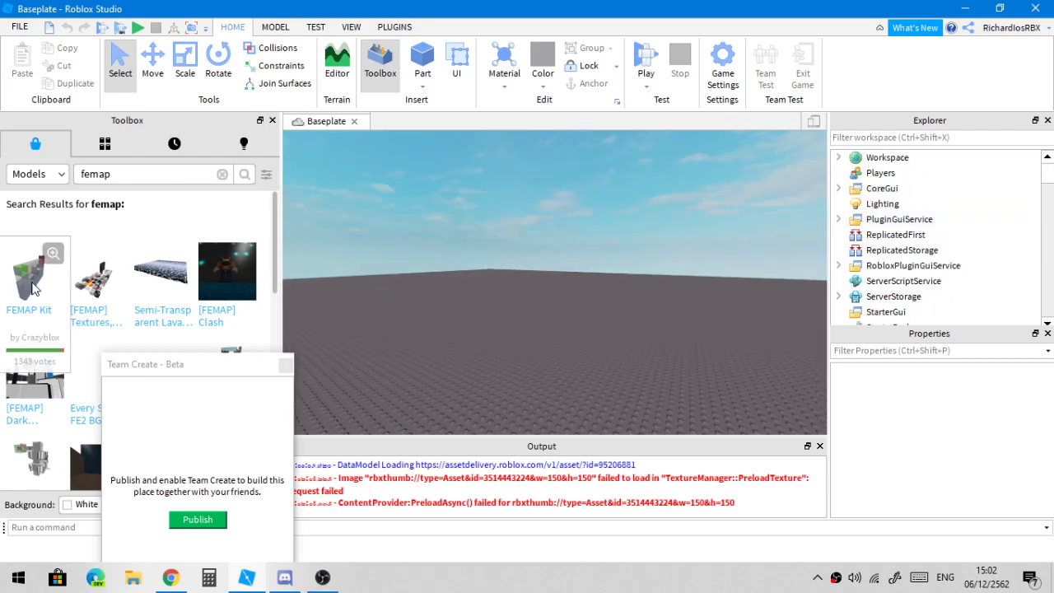
{"action": "left_click", "coordinate": [64, 301]}
{"action": "left_click_drag", "start_coordinate": [189, 368], "coordinate": [124, 327]}
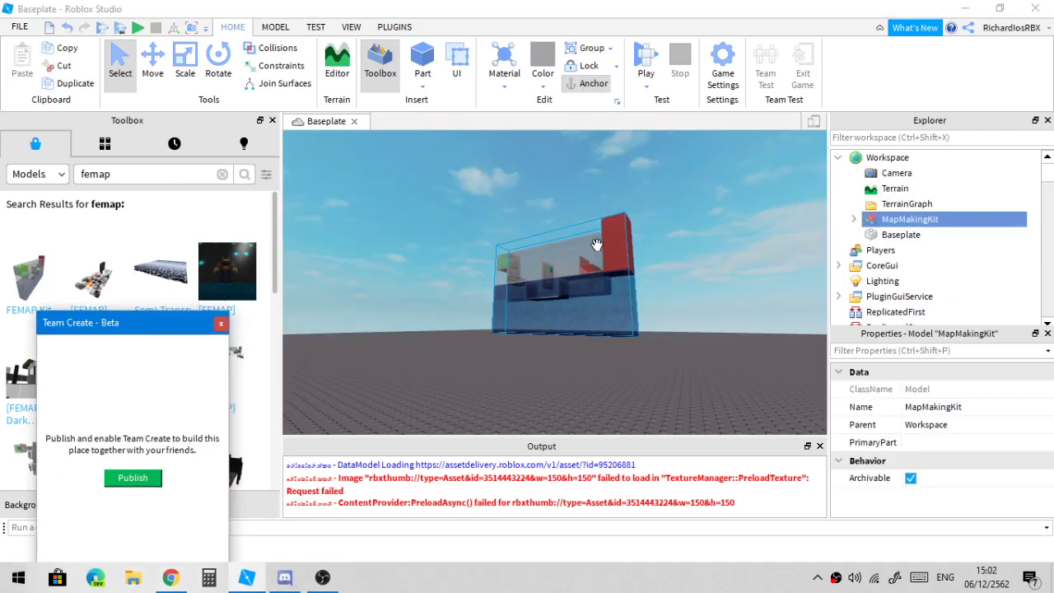
{"action": "right_click_drag", "start_coordinate": [597, 243], "coordinate": [598, 243]}
{"action": "left_click", "coordinate": [885, 204]}
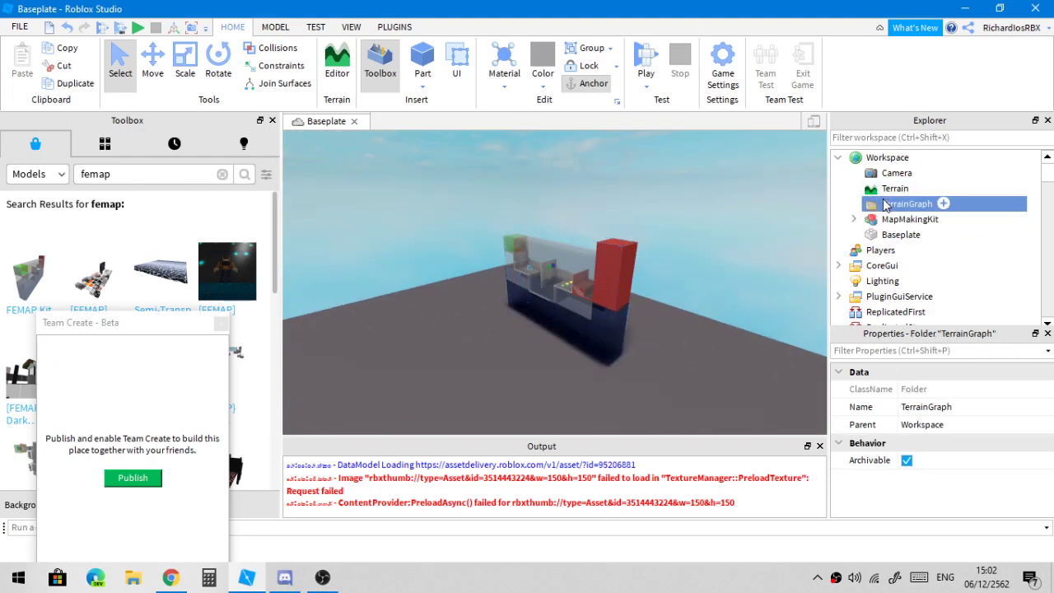
{"action": "key", "text": "Delete"}
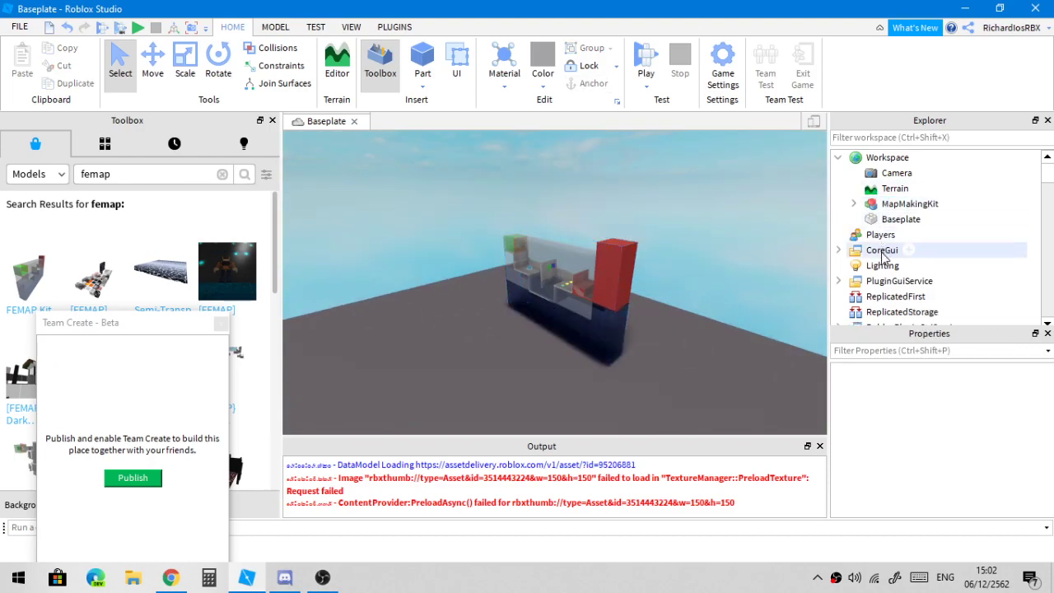
Set the Lighting service's Technology property to Compatibility
{"action": "left_click", "coordinate": [882, 266]}
{"action": "scroll", "coordinate": [957, 428], "scroll_direction": "down", "scroll_amount": 5}
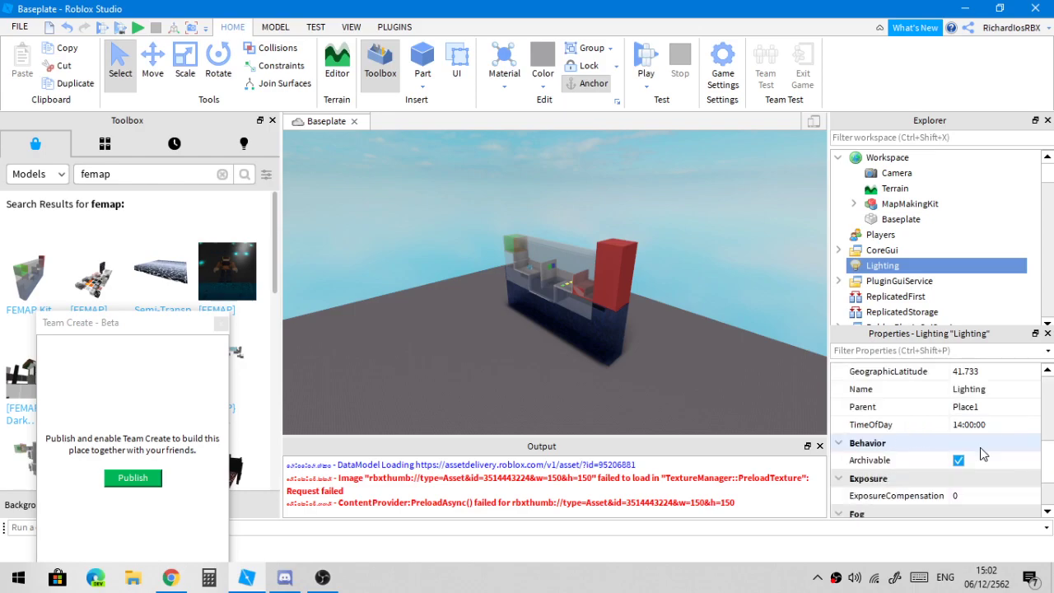
{"action": "scroll", "coordinate": [975, 393], "scroll_direction": "up", "scroll_amount": 2}
{"action": "left_click", "coordinate": [975, 374]}
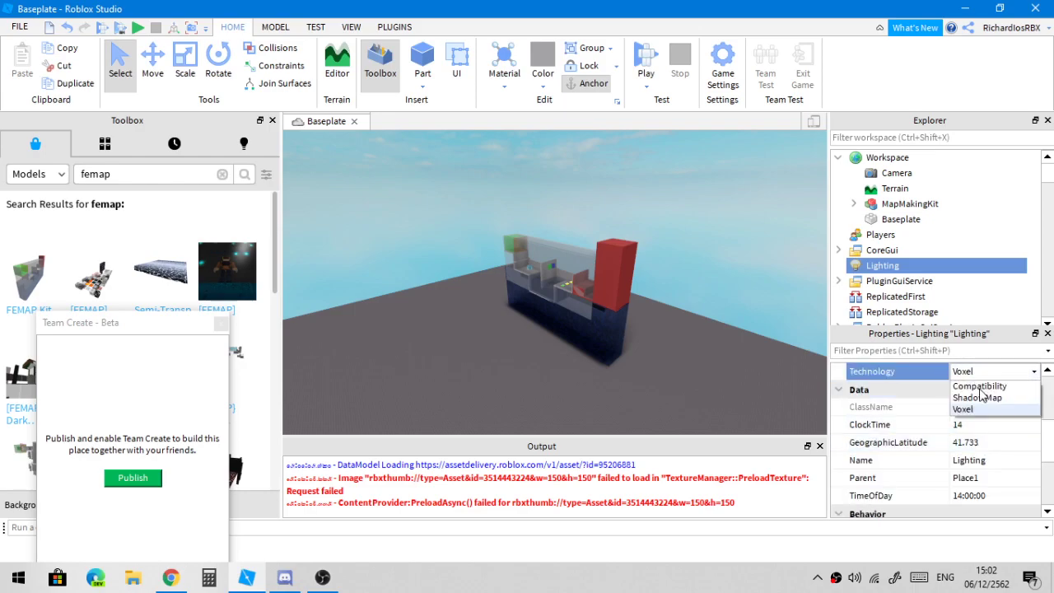
{"action": "left_click", "coordinate": [978, 386]}
Ungroup the MapMakingKit model so its contents sit directly in the Workspace
{"action": "key", "text": "d"}
{"action": "right_click_drag", "start_coordinate": [710, 327], "coordinate": [710, 327]}
{"action": "key", "text": "w"}
{"action": "key", "text": "w"}
{"action": "left_click", "coordinate": [892, 205]}
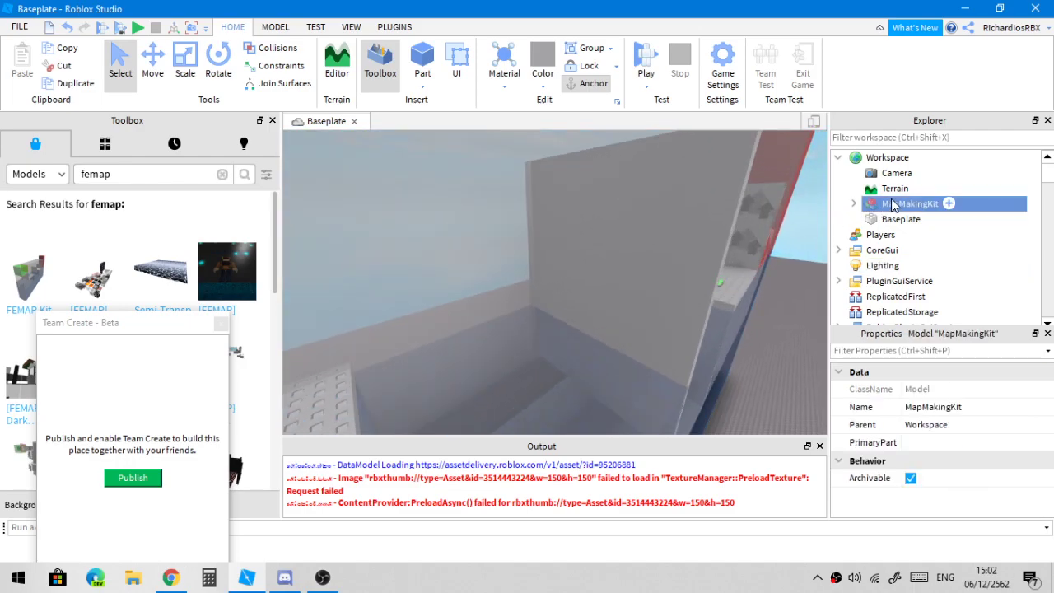
{"action": "key", "text": "ctrl+u"}
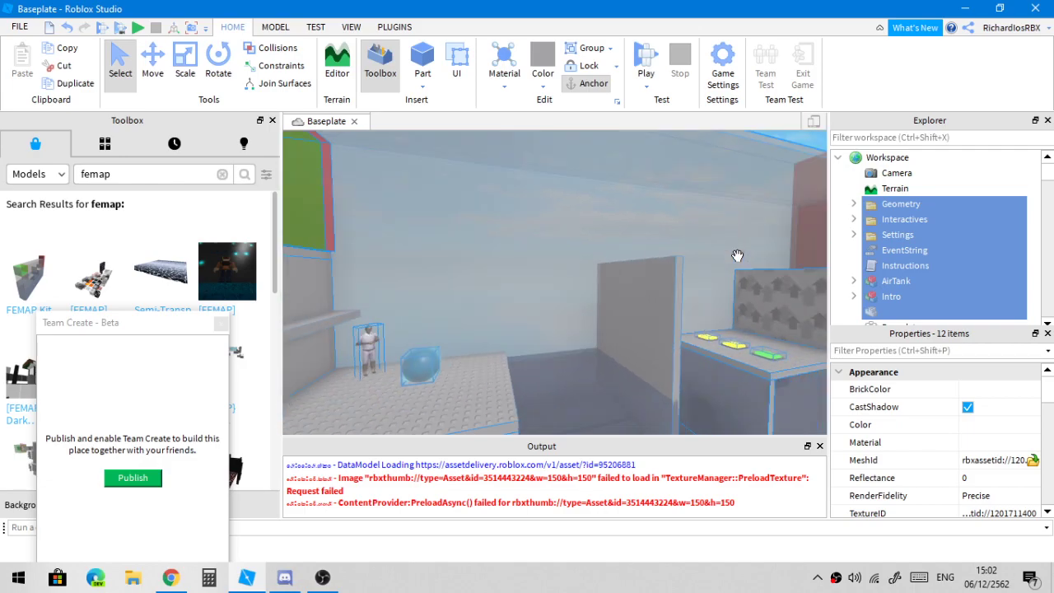
Try to resize the black Spawn pad in the red room with the Scale tool, and undo the resize
{"action": "right_click_drag", "start_coordinate": [544, 264], "coordinate": [548, 317]}
{"action": "left_click", "coordinate": [534, 282]}
{"action": "left_click", "coordinate": [548, 341]}
{"action": "right_click_drag", "start_coordinate": [617, 286], "coordinate": [659, 299]}
{"action": "key", "text": "ctrl+3"}
{"action": "left_click_drag", "start_coordinate": [707, 289], "coordinate": [599, 329]}
{"action": "key", "text": "ctrl+z"}
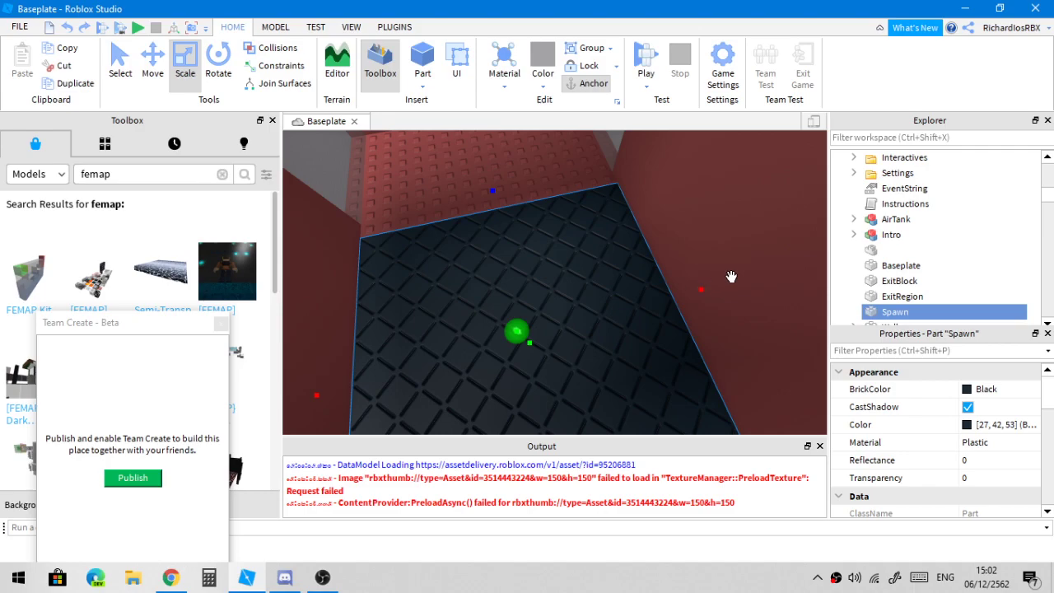
Examine the Spawn pad, the first button and the Interactive blocks on the kit's wall
{"action": "right_click_drag", "start_coordinate": [731, 277], "coordinate": [731, 276]}
{"action": "key", "text": "f"}
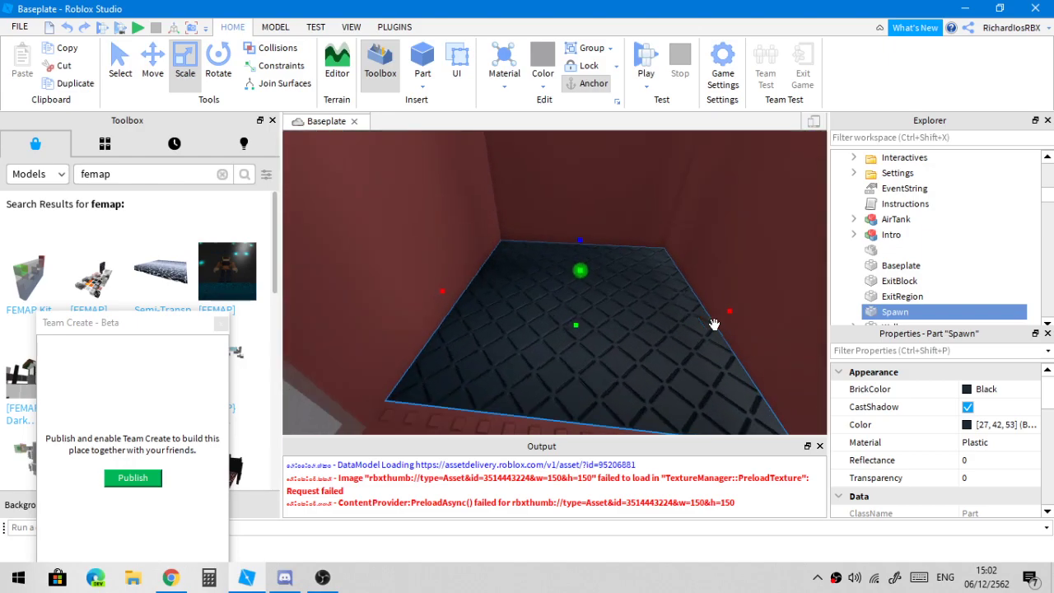
{"action": "right_click_drag", "start_coordinate": [713, 324], "coordinate": [713, 311]}
{"action": "left_click", "coordinate": [694, 350]}
{"action": "key", "text": "a"}
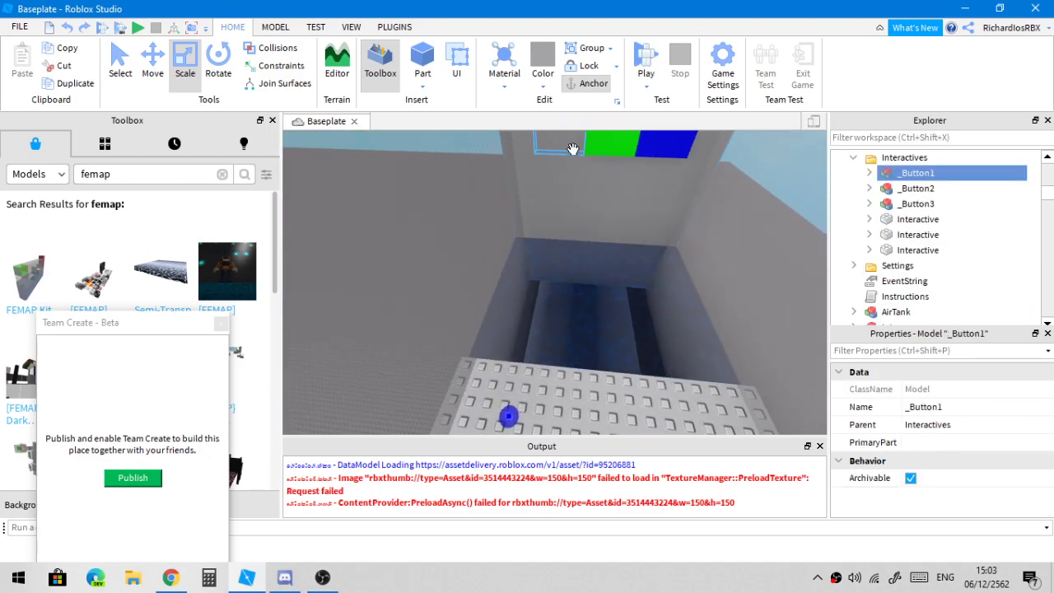
{"action": "left_click", "coordinate": [573, 148]}
{"action": "right_click_drag", "start_coordinate": [740, 269], "coordinate": [742, 271]}
{"action": "scroll", "coordinate": [706, 280], "scroll_direction": "down", "scroll_amount": 3}
{"action": "scroll", "coordinate": [705, 280], "scroll_direction": "up", "scroll_amount": 1}
Set the transparency of the hidden red Interactive wall block, used with the first button, to 0
{"action": "left_click", "coordinate": [511, 334]}
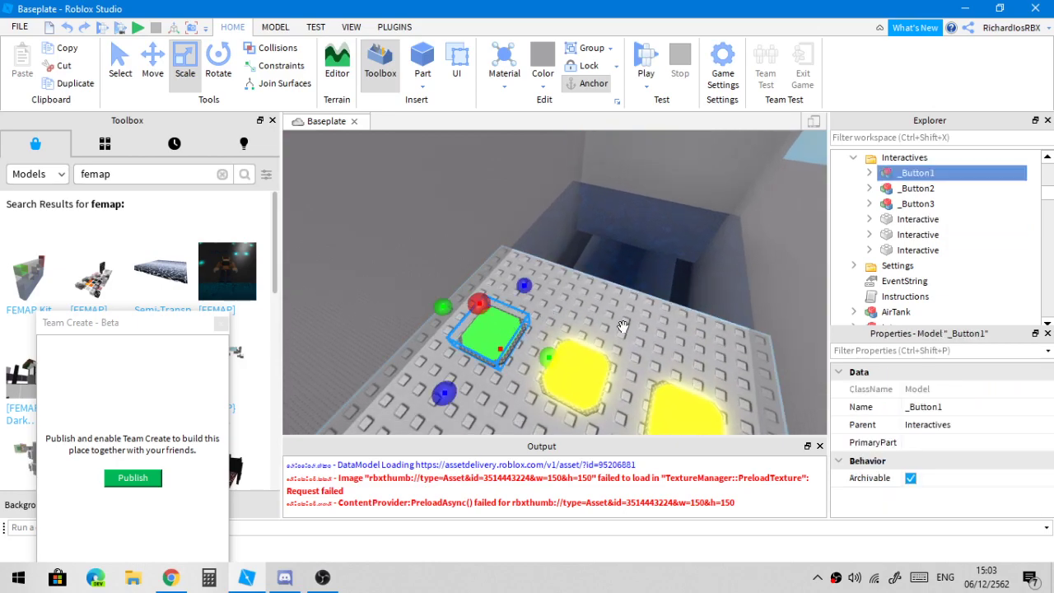
{"action": "right_click_drag", "start_coordinate": [632, 324], "coordinate": [623, 358]}
{"action": "scroll", "coordinate": [635, 324], "scroll_direction": "up", "scroll_amount": 3}
{"action": "left_click", "coordinate": [494, 390]}
{"action": "type", "text": "0"}
{"action": "key", "text": "Return"}
Set the transparency of the green Interactive wall block, used with the second button, to 1
{"action": "left_click", "coordinate": [473, 414]}
{"action": "right_click_drag", "start_coordinate": [619, 321], "coordinate": [619, 321]}
{"action": "left_click", "coordinate": [598, 236]}
{"action": "left_click", "coordinate": [986, 478]}
{"action": "type", "text": "1"}
{"action": "key", "text": "Return"}
Inspect the third button and the blue Interactive wall block, and run a short play test of the place
{"action": "right_click_drag", "start_coordinate": [717, 322], "coordinate": [716, 322]}
{"action": "left_click", "coordinate": [445, 353]}
{"action": "right_click_drag", "start_coordinate": [628, 318], "coordinate": [628, 318]}
{"action": "left_click", "coordinate": [531, 227]}
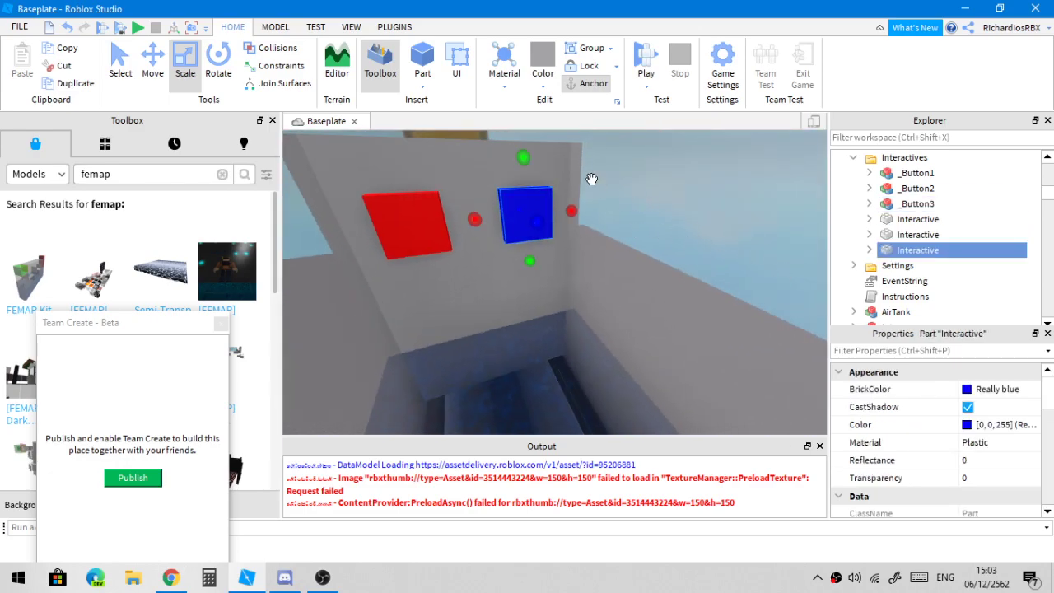
{"action": "left_click", "coordinate": [138, 28]}
{"action": "left_click", "coordinate": [155, 28]}
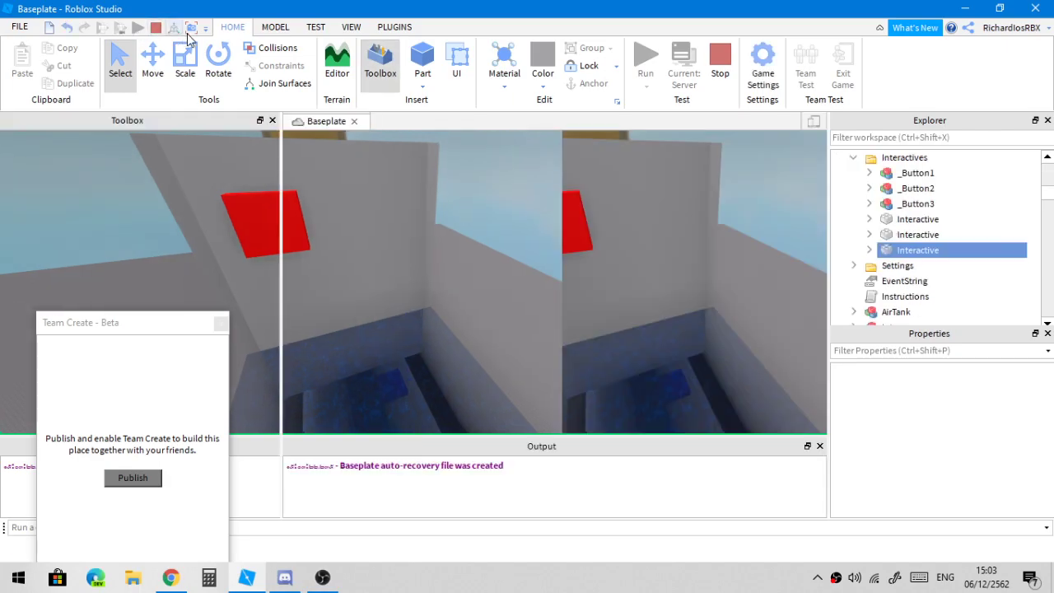
Insert a new block part on an empty area of the baseplate and anchor it
{"action": "right_click_drag", "start_coordinate": [580, 195], "coordinate": [601, 192]}
{"action": "key", "text": "w"}
{"action": "left_click", "coordinate": [594, 83]}
{"action": "key", "text": "w"}
{"action": "scroll", "coordinate": [602, 191], "scroll_direction": "down", "scroll_amount": 3}
{"action": "scroll", "coordinate": [958, 376], "scroll_direction": "down", "scroll_amount": 8}
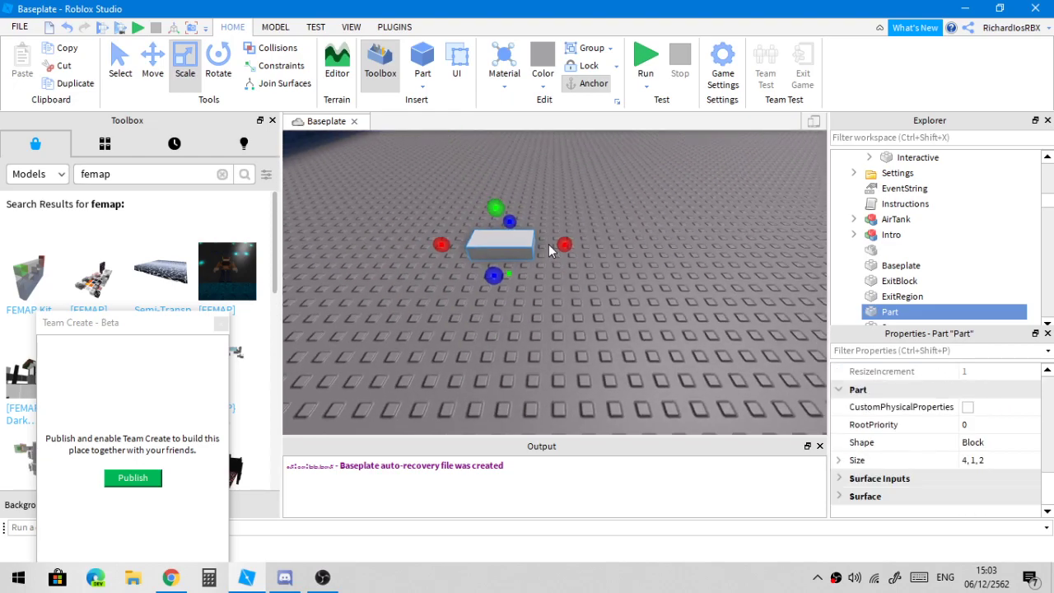
Stretch the new part along X and Z into a large flat platform, about 35 studs along X
{"action": "left_click_drag", "start_coordinate": [565, 247], "coordinate": [654, 265], "text": "ctrl"}
{"action": "key", "text": "d"}
{"action": "right_click_drag", "start_coordinate": [654, 265], "coordinate": [654, 265]}
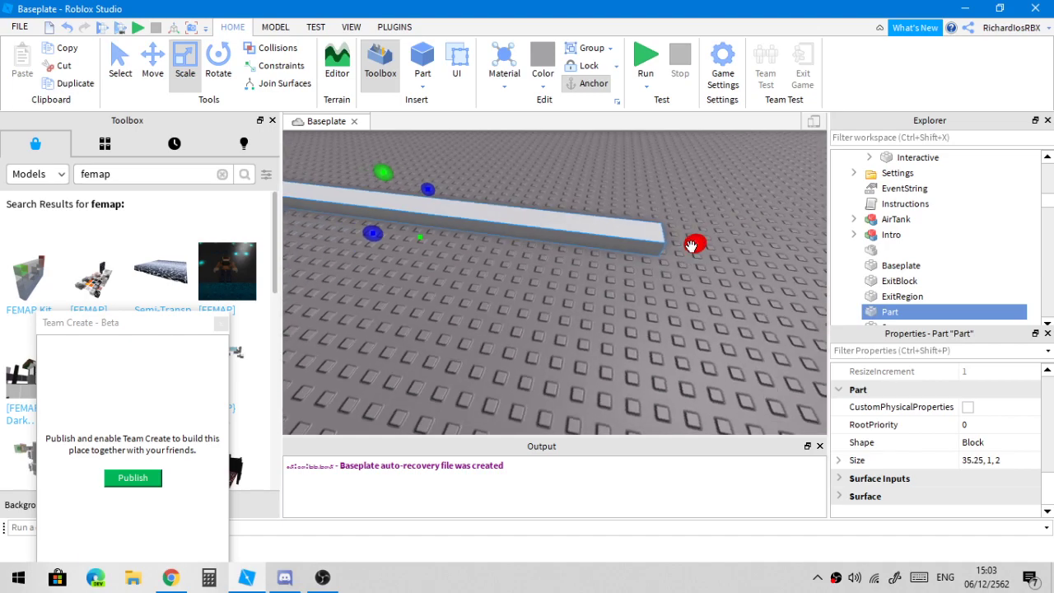
{"action": "left_click_drag", "start_coordinate": [692, 245], "coordinate": [692, 245]}
{"action": "right_click_drag", "start_coordinate": [688, 247], "coordinate": [678, 251]}
{"action": "left_click_drag", "start_coordinate": [541, 227], "coordinate": [754, 268]}
{"action": "key", "text": "s"}
{"action": "key", "text": "w"}
{"action": "right_click_drag", "start_coordinate": [753, 266], "coordinate": [752, 266]}
Move the dark Spawn pad to the edge of the white platform on the baseplate
{"action": "left_click", "coordinate": [580, 256]}
{"action": "left_click_drag", "start_coordinate": [581, 256], "coordinate": [665, 332]}
{"action": "right_click_drag", "start_coordinate": [665, 331], "coordinate": [665, 332]}
{"action": "left_click_drag", "start_coordinate": [665, 332], "coordinate": [668, 340]}
{"action": "right_click_drag", "start_coordinate": [665, 332], "coordinate": [668, 339]}
{"action": "left_click_drag", "start_coordinate": [669, 339], "coordinate": [684, 366]}
Copy the white platform's X position of 77.505 and apply it to the Spawn pad
{"action": "left_click", "coordinate": [712, 376]}
{"action": "scroll", "coordinate": [711, 376], "scroll_direction": "down", "scroll_amount": 3}
{"action": "scroll", "coordinate": [910, 436], "scroll_direction": "up", "scroll_amount": 5}
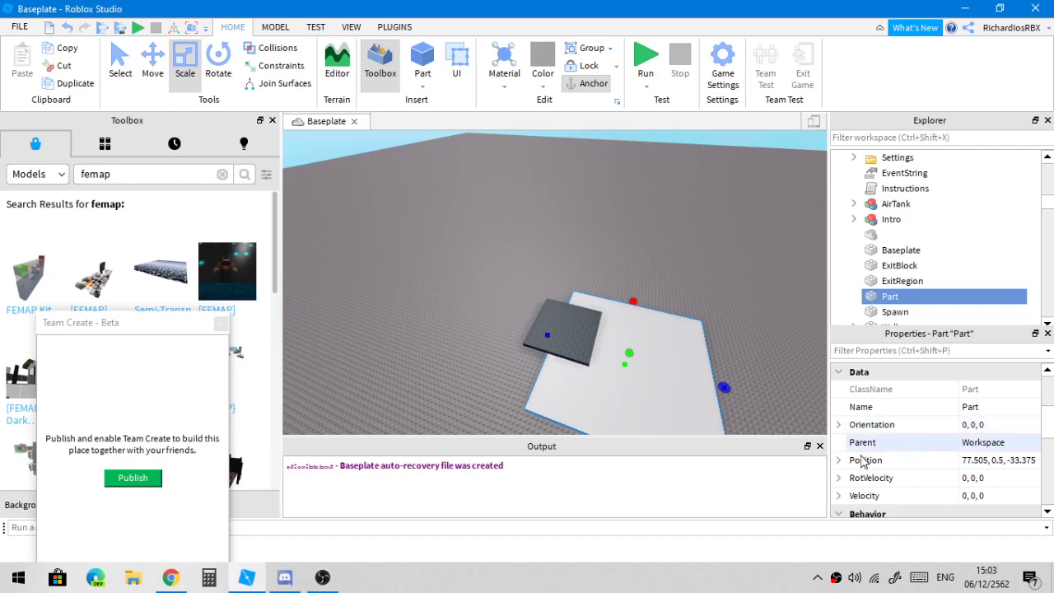
{"action": "left_click", "coordinate": [837, 461]}
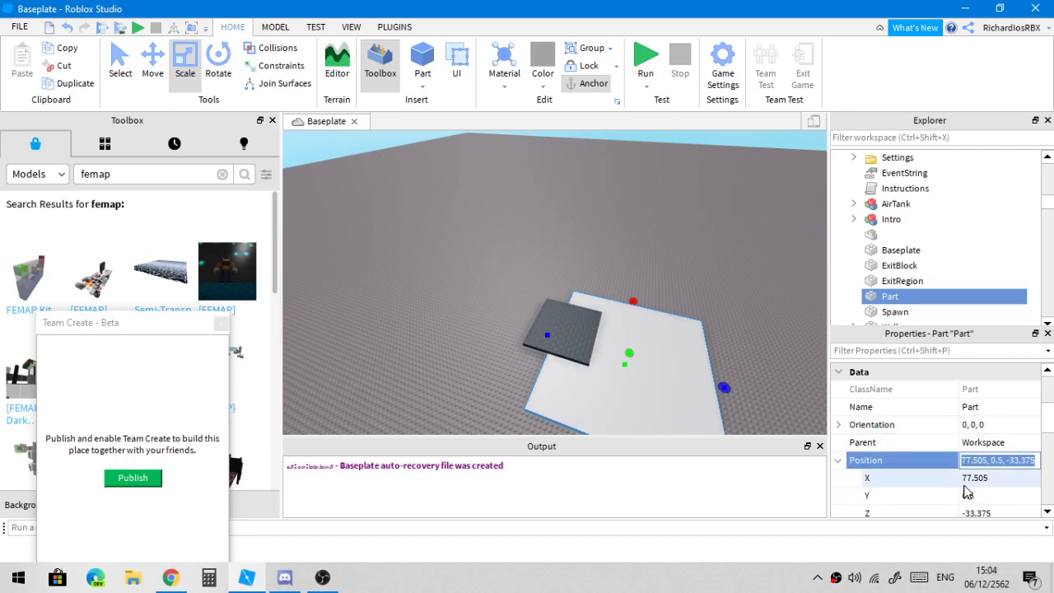
{"action": "left_click", "coordinate": [968, 483]}
{"action": "key", "text": "ctrl+c"}
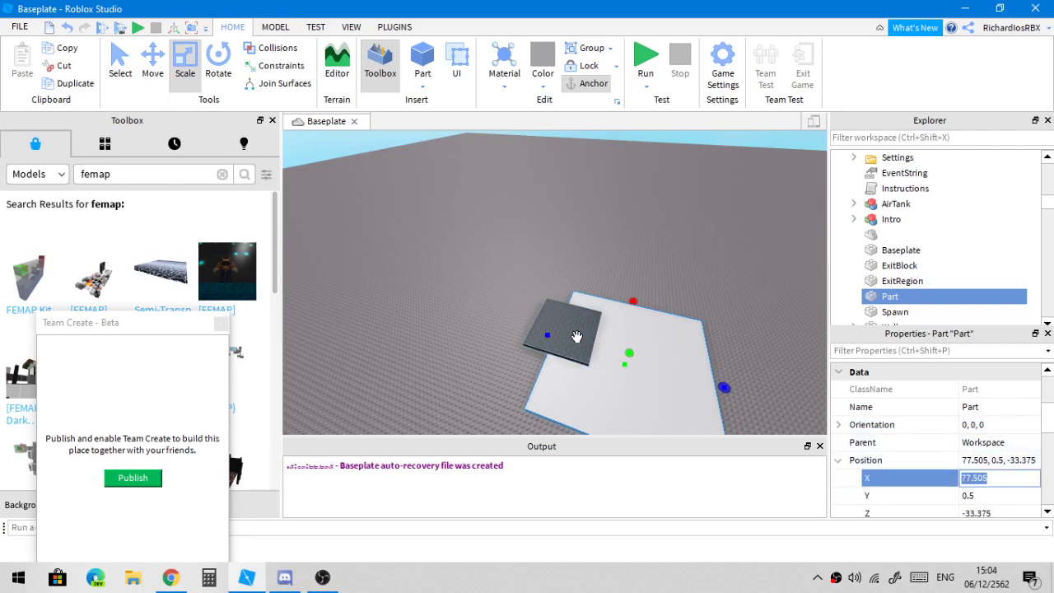
{"action": "left_click", "coordinate": [577, 336]}
{"action": "left_click", "coordinate": [976, 480]}
{"action": "key", "text": "ctrl+v"}
{"action": "key", "text": "Return"}
Extend the white platform along Z beneath the Spawn pad to a length of about 43.5 studs
{"action": "right_click_drag", "start_coordinate": [683, 310], "coordinate": [683, 310]}
{"action": "scroll", "coordinate": [683, 311], "scroll_direction": "down", "scroll_amount": 2}
{"action": "scroll", "coordinate": [683, 310], "scroll_direction": "up", "scroll_amount": 2}
{"action": "left_click", "coordinate": [604, 310]}
{"action": "right_click_drag", "start_coordinate": [604, 310], "coordinate": [602, 310]}
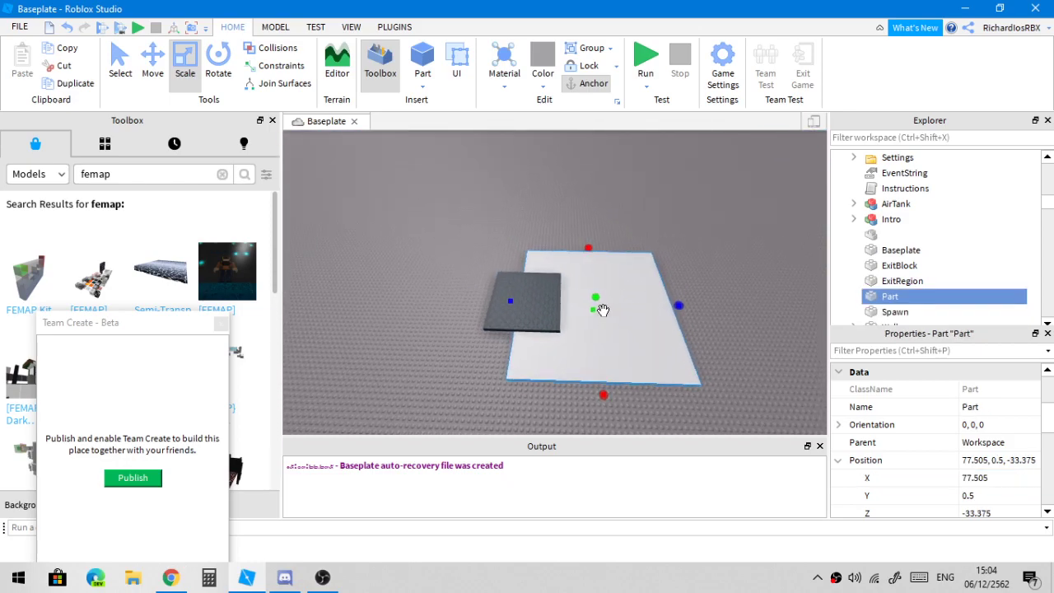
{"action": "key", "text": "w"}
{"action": "key", "text": "a"}
{"action": "left_click_drag", "start_coordinate": [564, 305], "coordinate": [475, 314]}
{"action": "left_click_drag", "start_coordinate": [548, 309], "coordinate": [645, 329]}
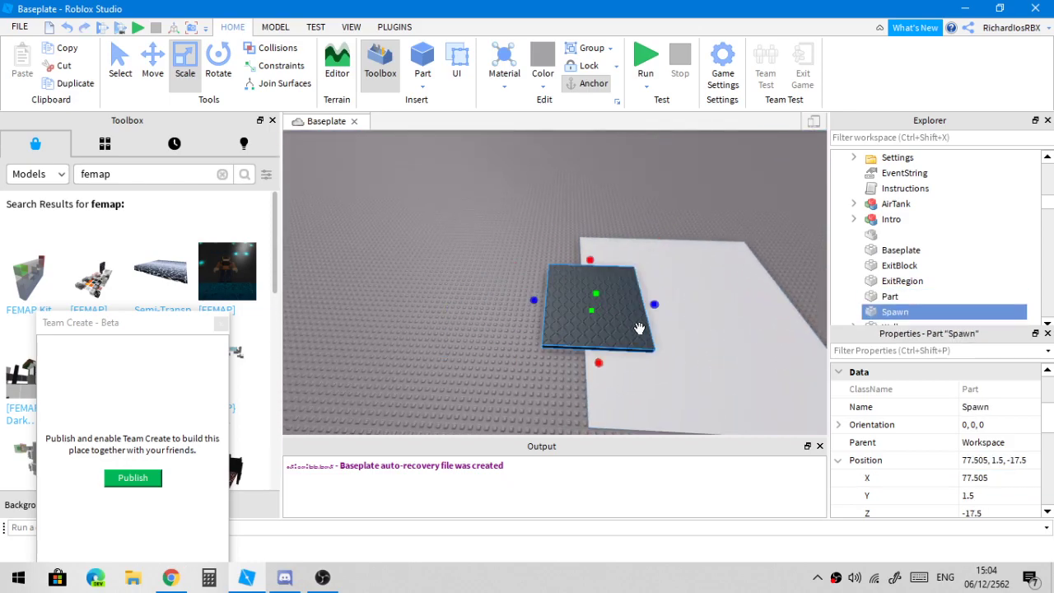
{"action": "left_click", "coordinate": [714, 332]}
{"action": "left_click_drag", "start_coordinate": [567, 309], "coordinate": [521, 316]}
{"action": "right_click_drag", "start_coordinate": [572, 316], "coordinate": [572, 315]}
Examine the platform and Spawn pad from several sides and check the Spawn pad's properties
{"action": "key", "text": "w"}
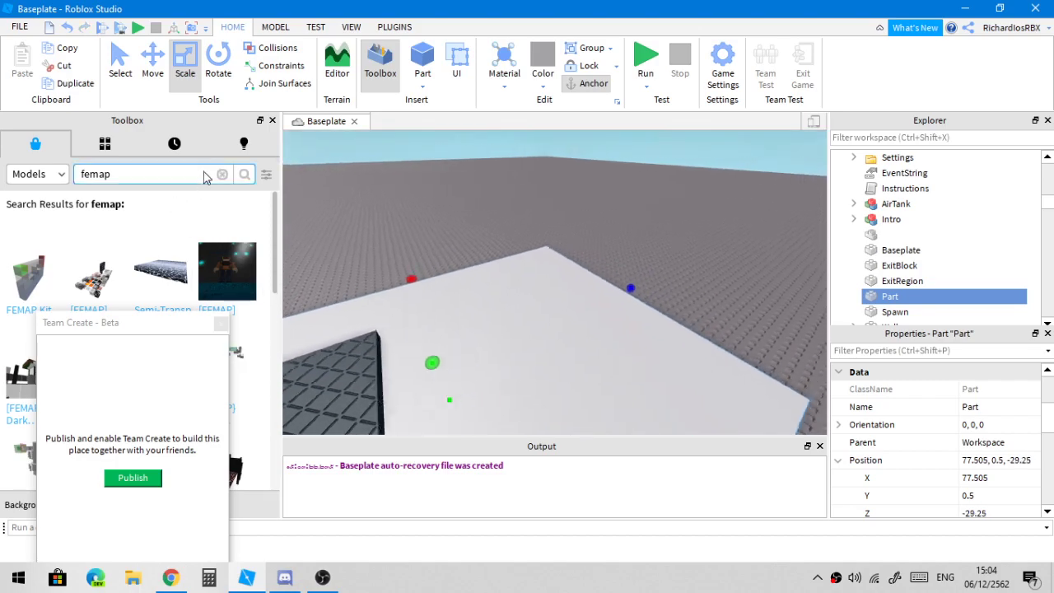
{"action": "key", "text": "a"}
{"action": "right_click_drag", "start_coordinate": [588, 246], "coordinate": [589, 244]}
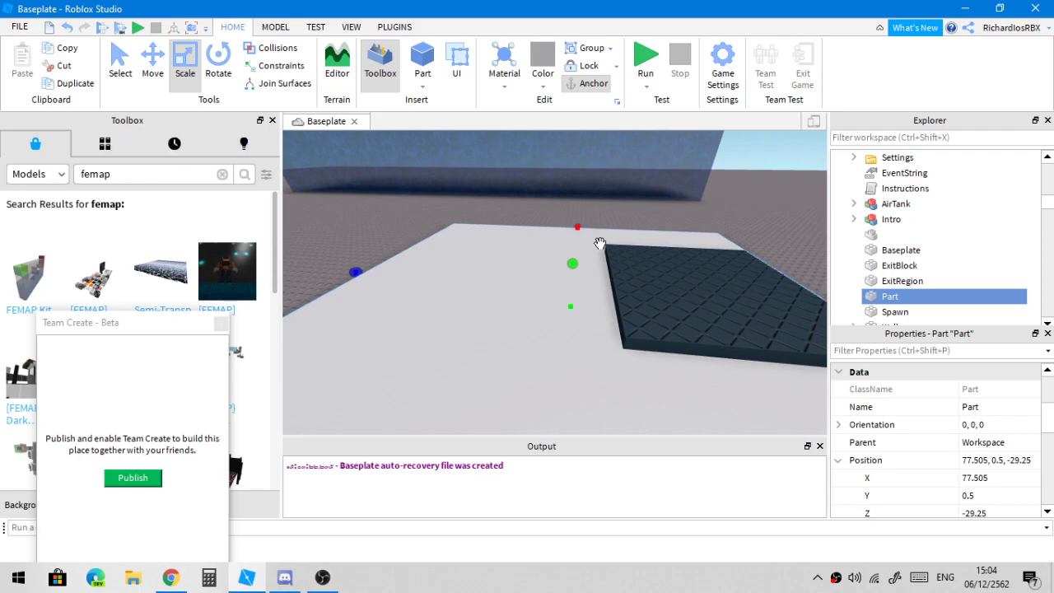
{"action": "scroll", "coordinate": [600, 244], "scroll_direction": "down", "scroll_amount": 5}
{"action": "right_click_drag", "start_coordinate": [600, 243], "coordinate": [600, 245]}
{"action": "scroll", "coordinate": [600, 244], "scroll_direction": "up", "scroll_amount": 4}
{"action": "scroll", "coordinate": [600, 244], "scroll_direction": "down", "scroll_amount": 5}
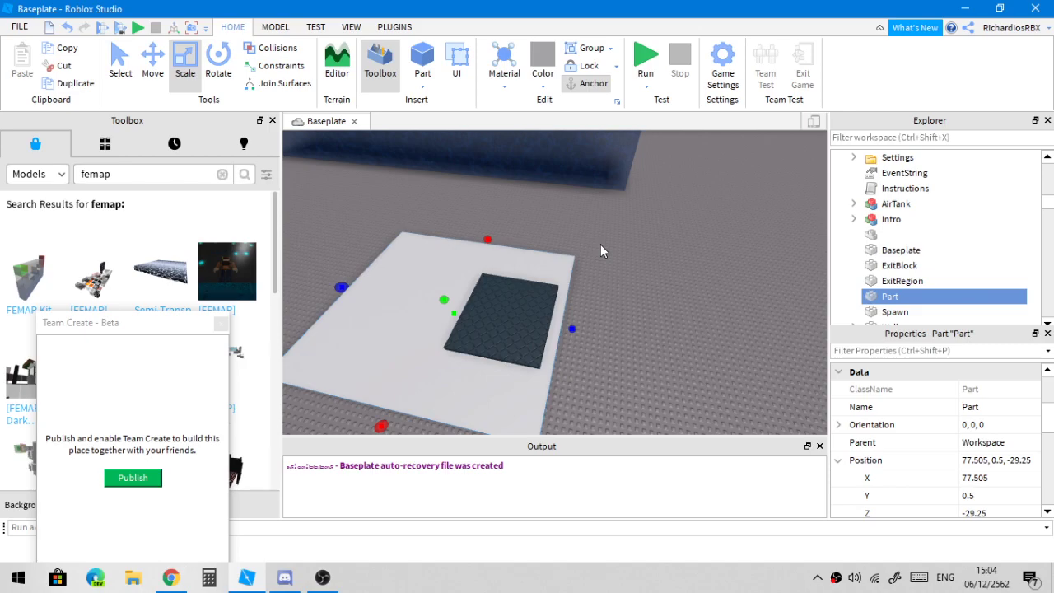
{"action": "scroll", "coordinate": [543, 301], "scroll_direction": "up", "scroll_amount": 3}
{"action": "left_click", "coordinate": [534, 307]}
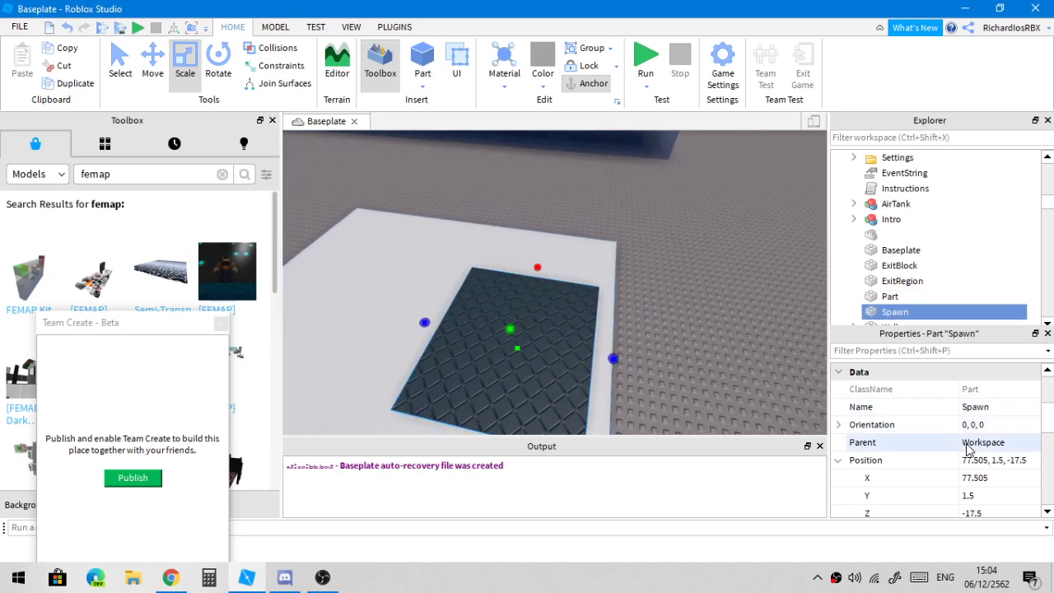
{"action": "scroll", "coordinate": [968, 447], "scroll_direction": "down", "scroll_amount": 6}
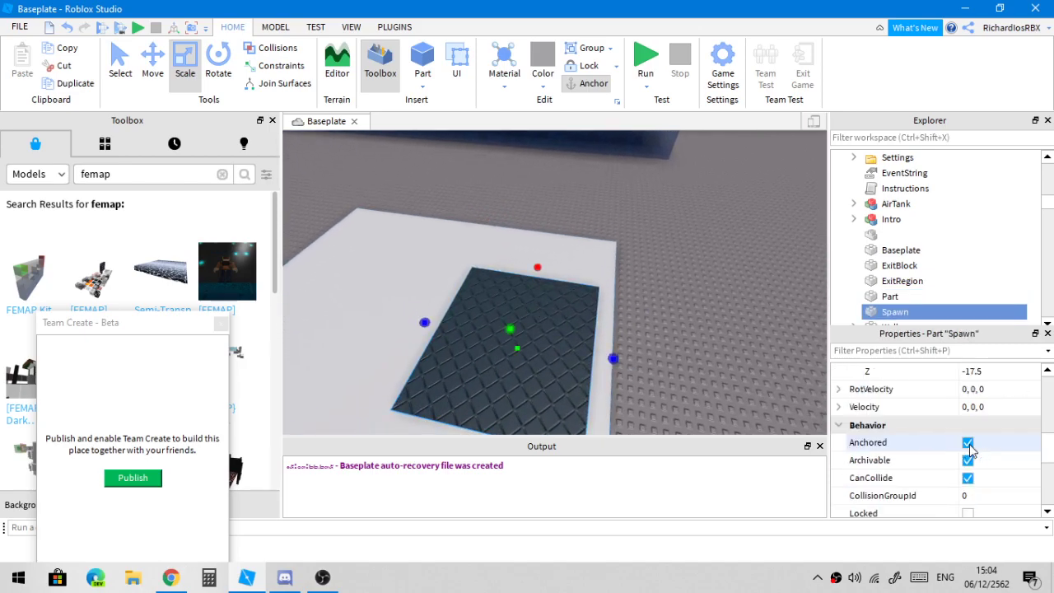
Lengthen the white platform along Z, on the side away from the Spawn pad, to about 67.25 studs
{"action": "right_click_drag", "start_coordinate": [531, 284], "coordinate": [520, 284]}
{"action": "scroll", "coordinate": [520, 284], "scroll_direction": "down", "scroll_amount": 2}
{"action": "left_click", "coordinate": [520, 283]}
{"action": "scroll", "coordinate": [520, 283], "scroll_direction": "down", "scroll_amount": 3}
{"action": "scroll", "coordinate": [473, 260], "scroll_direction": "up", "scroll_amount": 4}
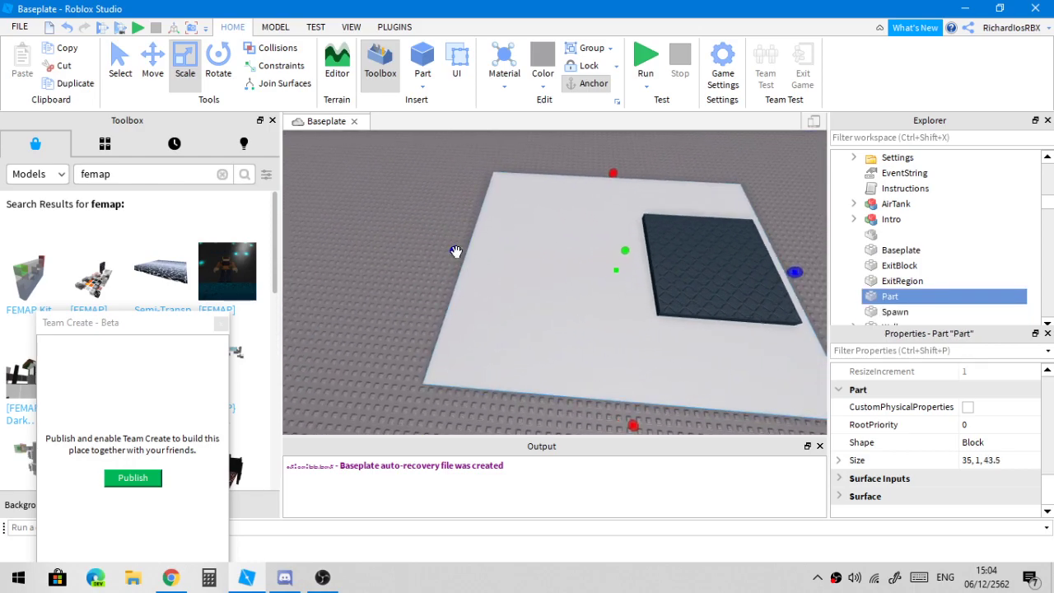
{"action": "left_click_drag", "start_coordinate": [456, 251], "coordinate": [297, 254]}
Duplicate the white platform and narrow the copy to a 1 × 1 × 67.25 stud strip along its long edge
{"action": "right_click_drag", "start_coordinate": [477, 268], "coordinate": [545, 265]}
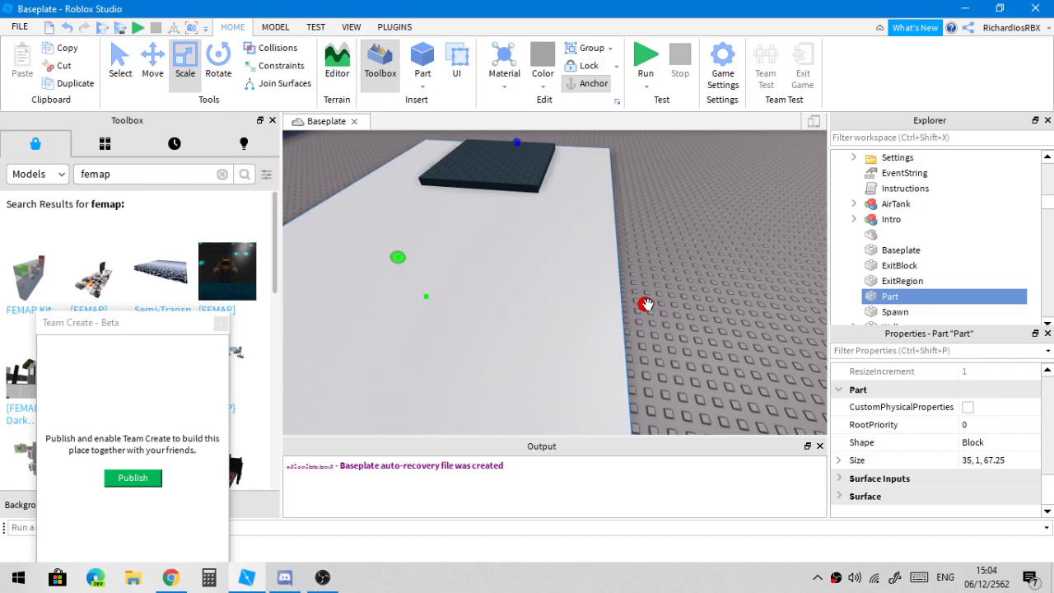
{"action": "key", "text": "ctrl+d"}
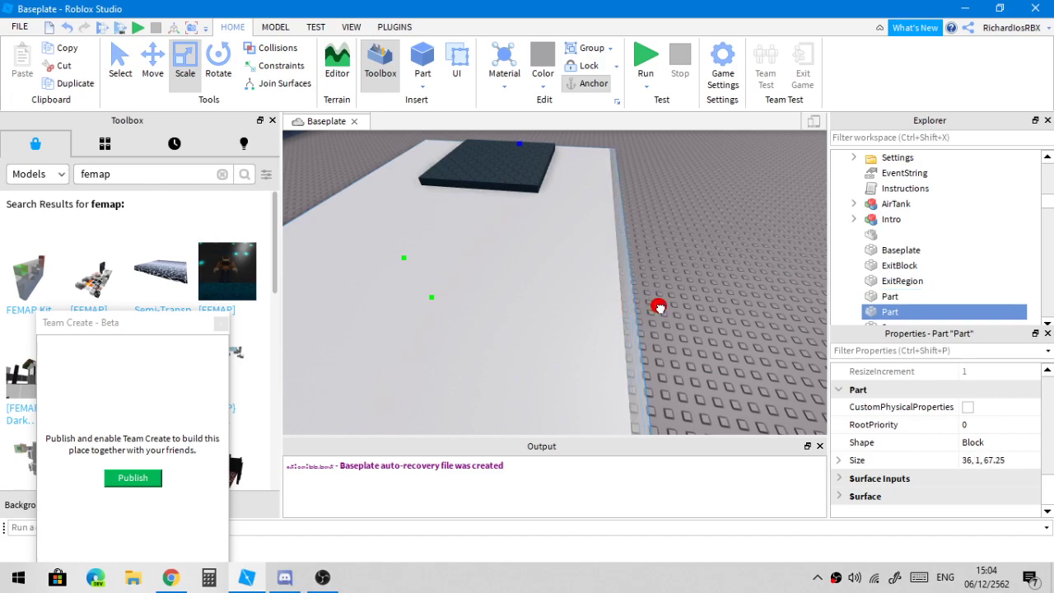
{"action": "right_click_drag", "start_coordinate": [658, 306], "coordinate": [412, 273]}
{"action": "left_click_drag", "start_coordinate": [371, 259], "coordinate": [610, 326]}
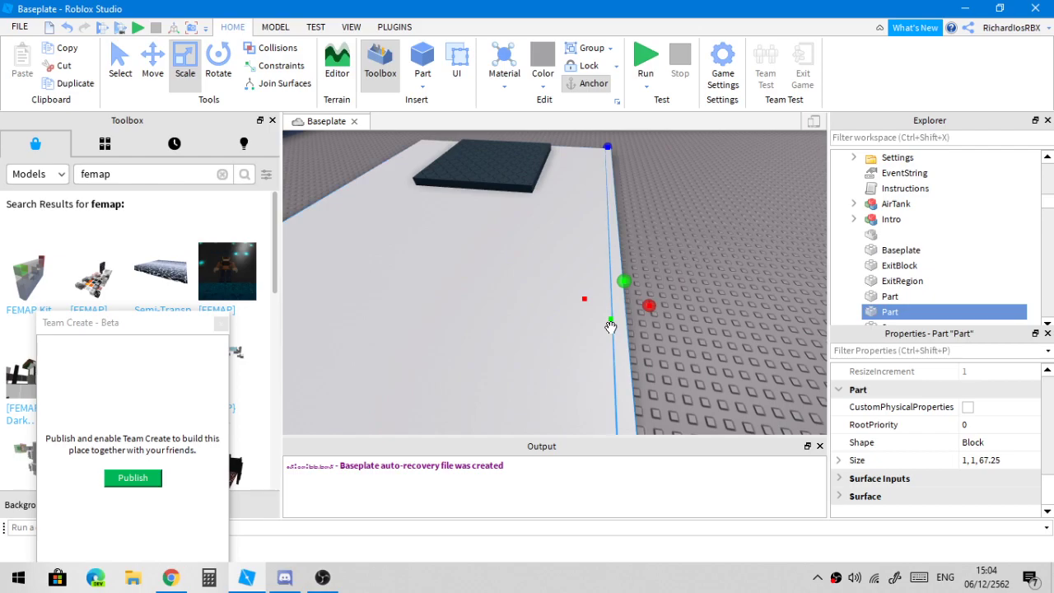
Raise the thin strip upward into a tall wall along the platform's long side
{"action": "left_click", "coordinate": [277, 30]}
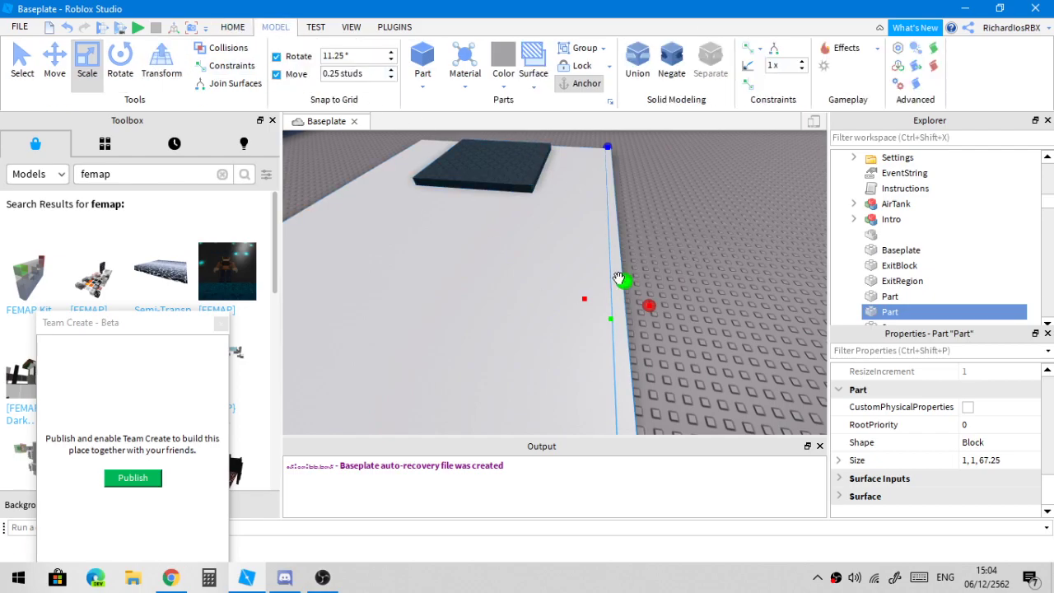
{"action": "left_click_drag", "start_coordinate": [623, 280], "coordinate": [619, 247]}
{"action": "key", "text": "s"}
{"action": "right_click_drag", "start_coordinate": [619, 247], "coordinate": [620, 248]}
{"action": "left_click_drag", "start_coordinate": [620, 247], "coordinate": [557, 177]}
{"action": "scroll", "coordinate": [988, 390], "scroll_direction": "up", "scroll_amount": 6}
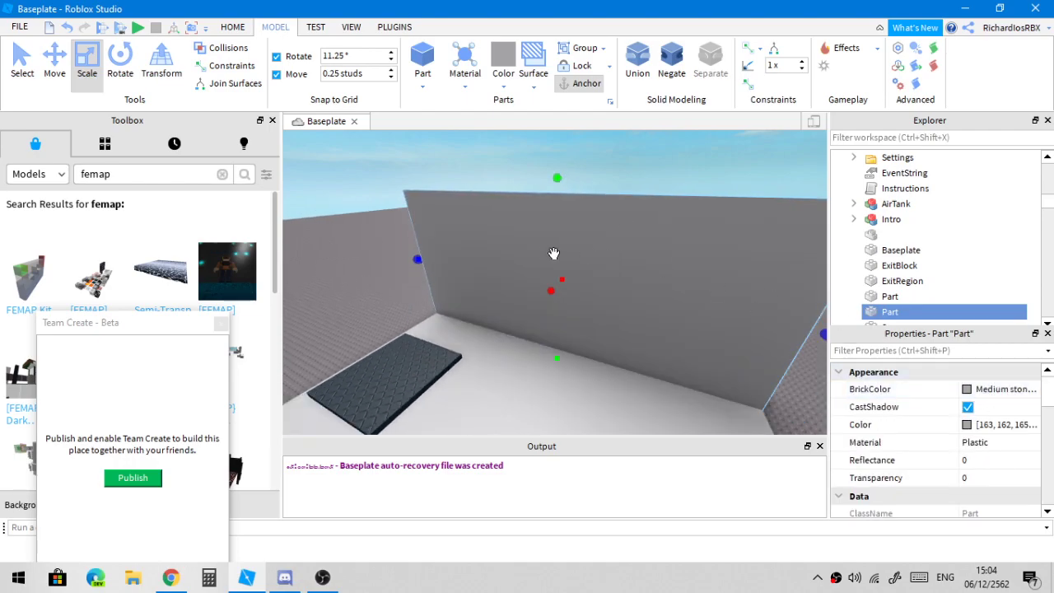
Duplicate the side wall and move the copy across to the platform's opposite long edge
{"action": "right_click_drag", "start_coordinate": [550, 253], "coordinate": [557, 259]}
{"action": "key", "text": "ctrl+2"}
{"action": "key", "text": "ctrl+d"}
{"action": "key", "text": "a"}
{"action": "left_click_drag", "start_coordinate": [685, 285], "coordinate": [514, 325]}
Duplicate a side wall and reshape the copy into an end wall closing the room behind the Spawn pad
{"action": "right_click_drag", "start_coordinate": [596, 327], "coordinate": [602, 330]}
{"action": "key", "text": "s"}
{"action": "key", "text": "s"}
{"action": "key", "text": "w"}
{"action": "key", "text": "d"}
{"action": "key", "text": "w"}
{"action": "key", "text": "d"}
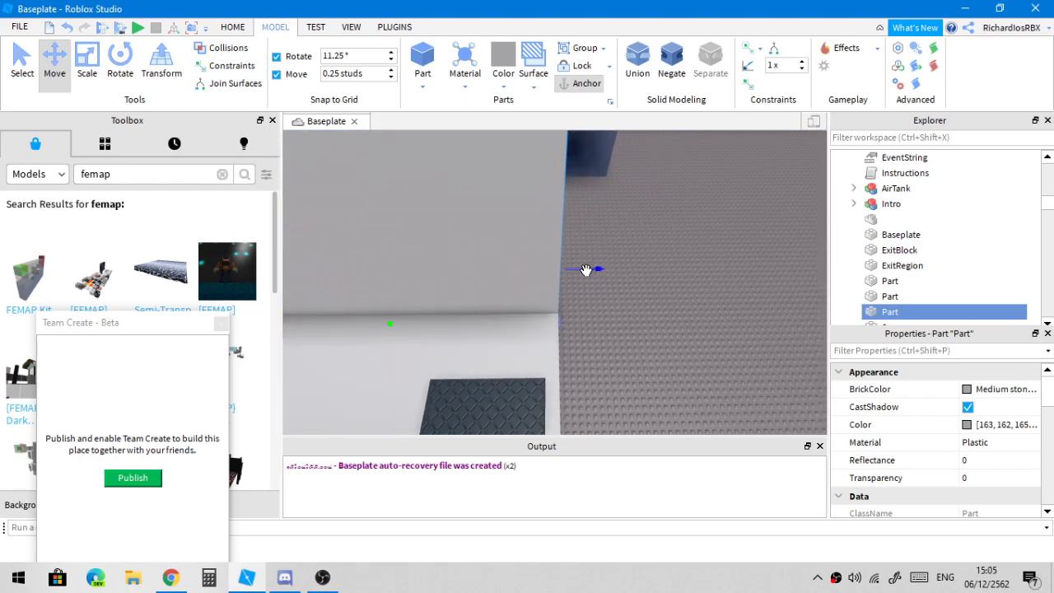
{"action": "mouse_move", "coordinate": [580, 271]}
{"action": "left_mouse_down"}
{"action": "mouse_move", "coordinate": [568, 275]}
{"action": "mouse_move", "coordinate": [593, 274]}
{"action": "left_mouse_up"}
{"action": "key", "text": "s"}
{"action": "key", "text": "a"}
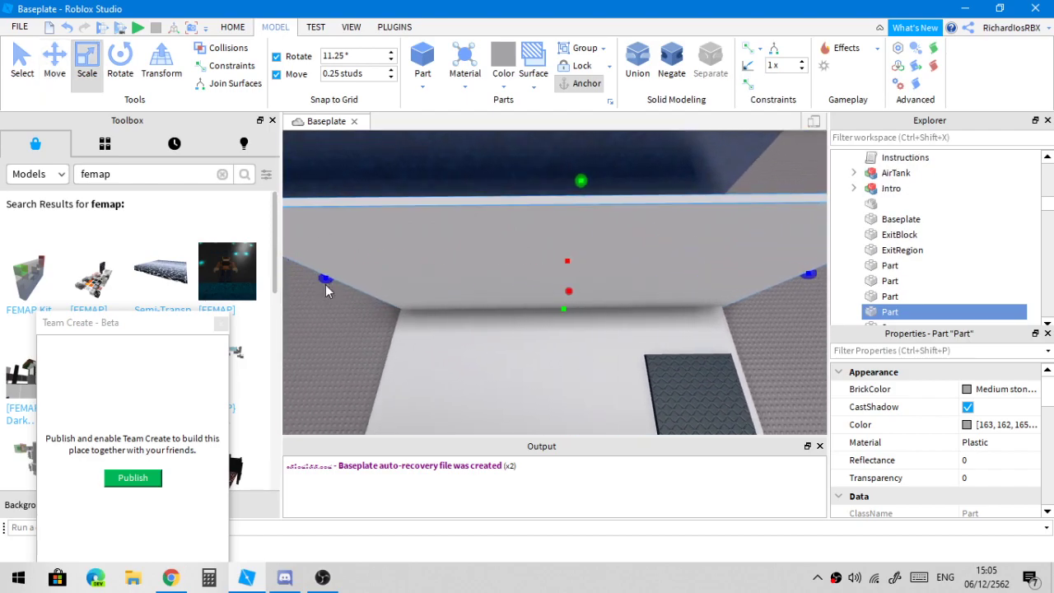
{"action": "key", "text": "d"}
{"action": "left_click_drag", "start_coordinate": [326, 282], "coordinate": [494, 245]}
{"action": "key", "text": "w"}
{"action": "key", "text": "a"}
{"action": "right_click_drag", "start_coordinate": [532, 248], "coordinate": [627, 303]}
Select the _Water1 part in the Intro model and turn on its CanCollide property
{"action": "left_click", "coordinate": [637, 308]}
{"action": "key", "text": "w"}
{"action": "key", "text": "w"}
{"action": "scroll", "coordinate": [627, 303], "scroll_direction": "down", "scroll_amount": 10}
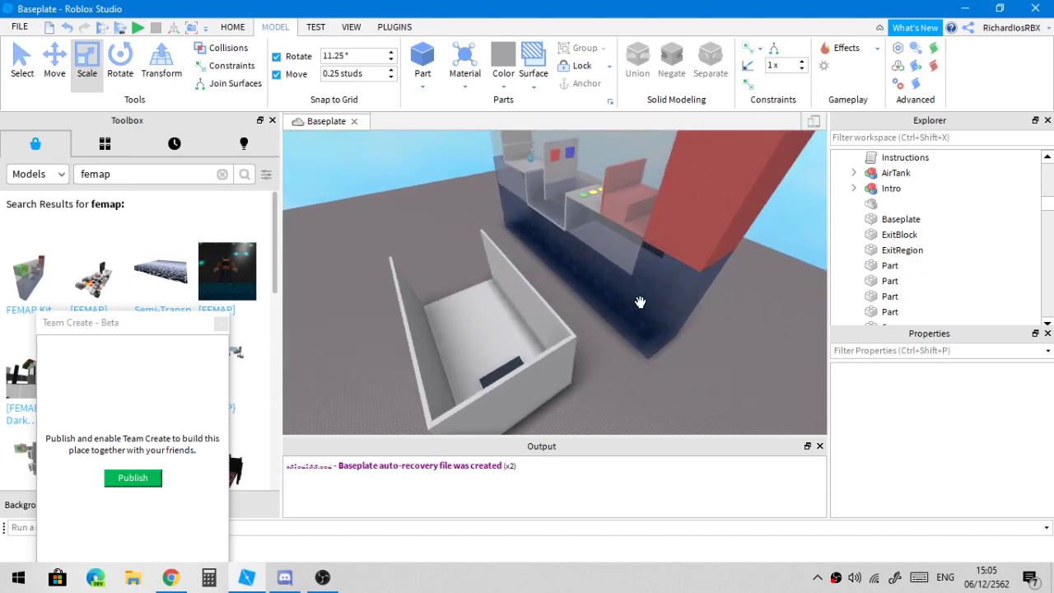
{"action": "left_click", "coordinate": [646, 301]}
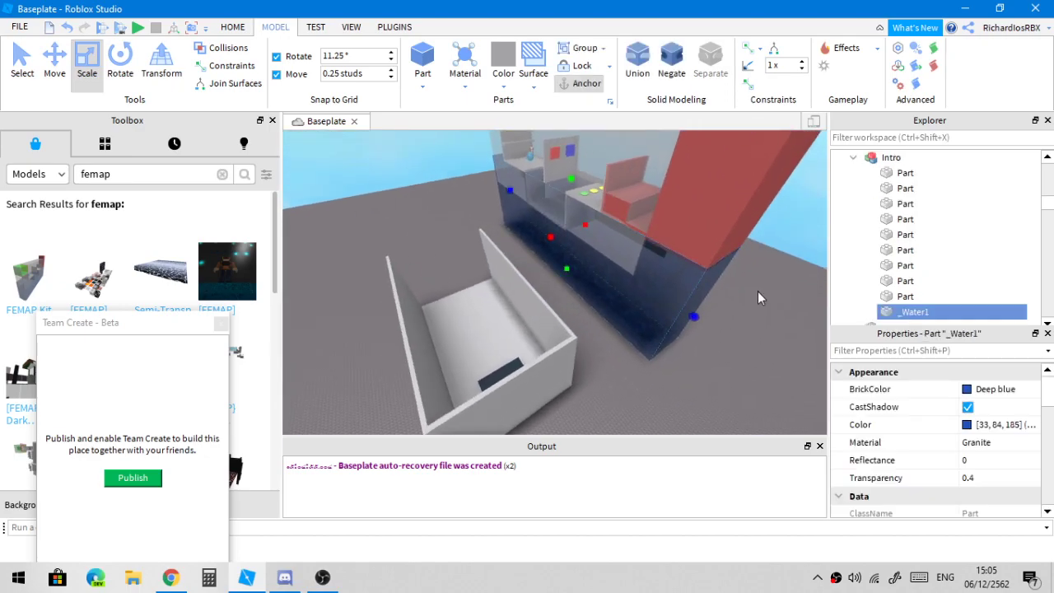
{"action": "scroll", "coordinate": [905, 235], "scroll_direction": "down", "scroll_amount": 2}
{"action": "scroll", "coordinate": [951, 252], "scroll_direction": "up", "scroll_amount": 1}
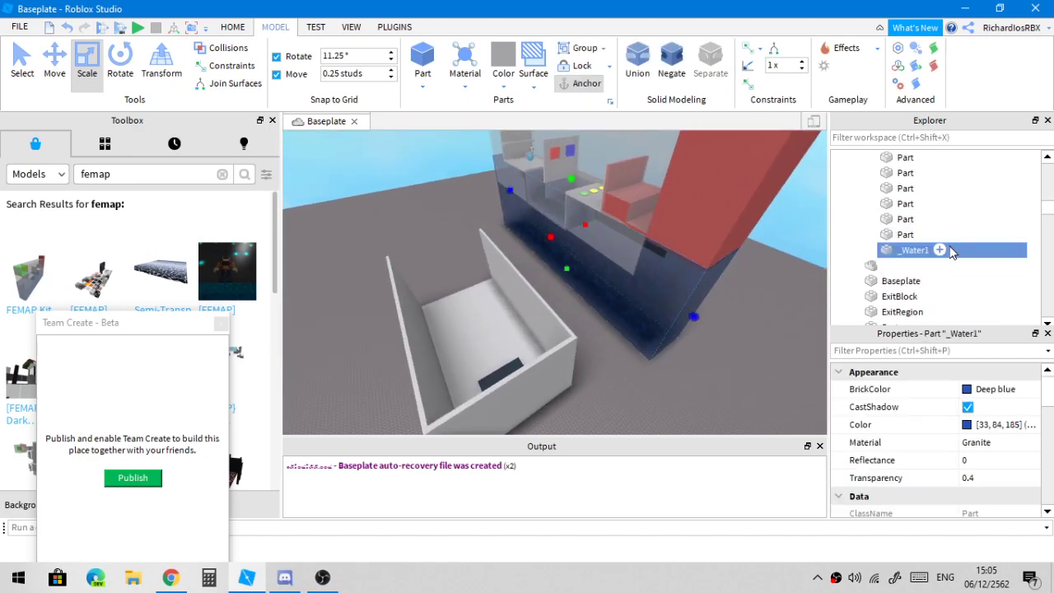
{"action": "scroll", "coordinate": [952, 416], "scroll_direction": "down", "scroll_amount": 2}
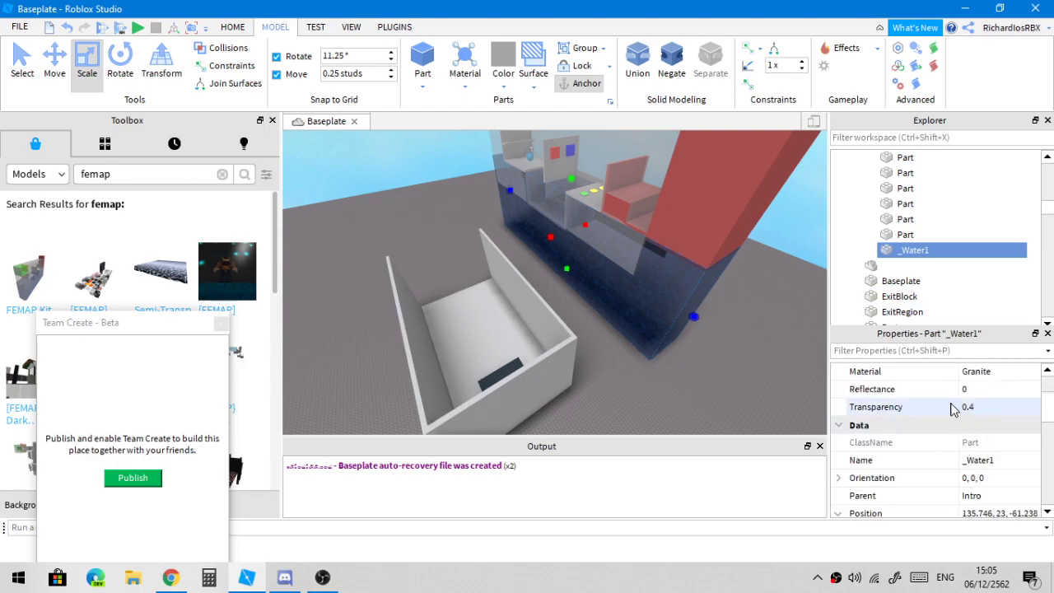
{"action": "scroll", "coordinate": [888, 414], "scroll_direction": "down", "scroll_amount": 4}
{"action": "scroll", "coordinate": [900, 419], "scroll_direction": "down", "scroll_amount": 2}
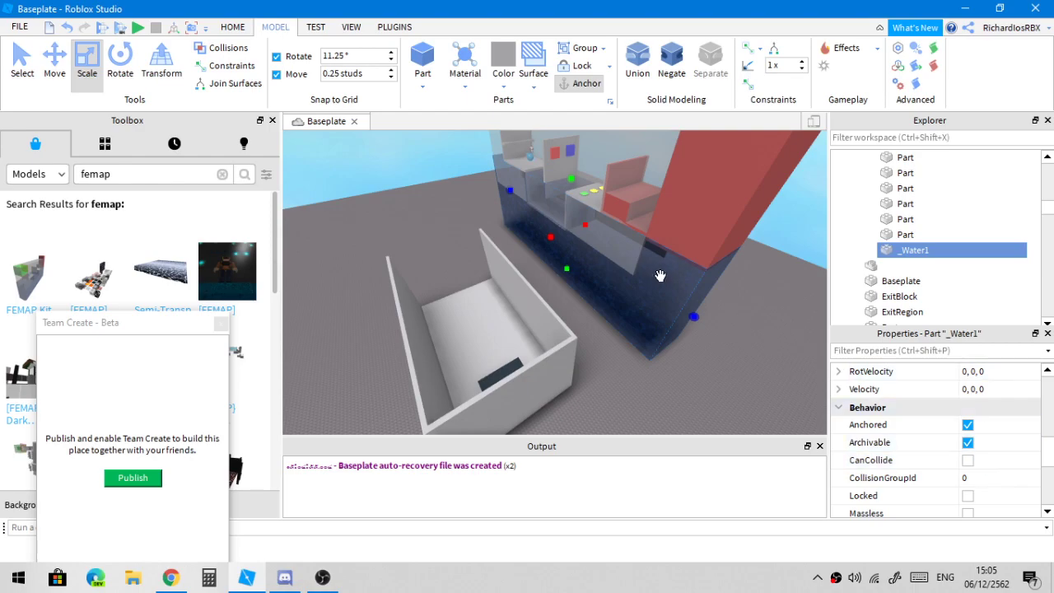
{"action": "right_click_drag", "start_coordinate": [663, 274], "coordinate": [670, 272]}
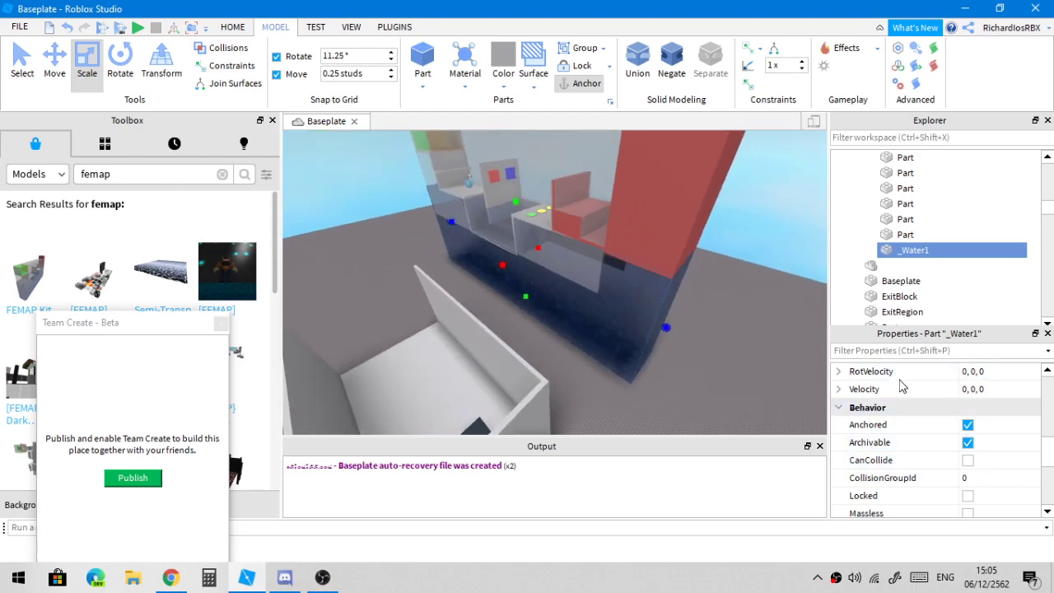
{"action": "left_click", "coordinate": [993, 465]}
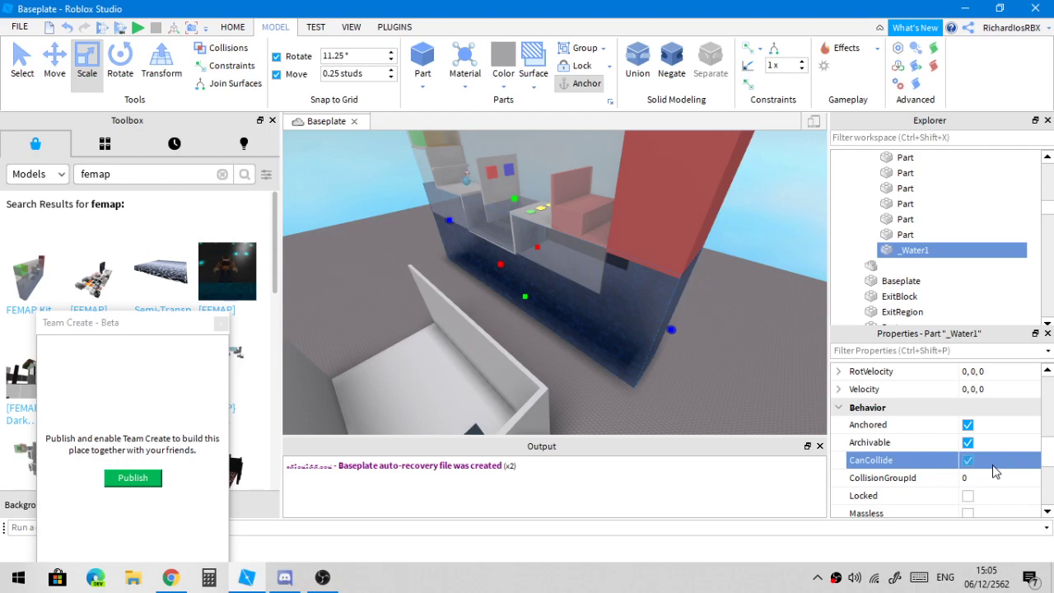
Set the TopSurface of the _Water1 part to Hinge
{"action": "scroll", "coordinate": [957, 470], "scroll_direction": "down", "scroll_amount": 3}
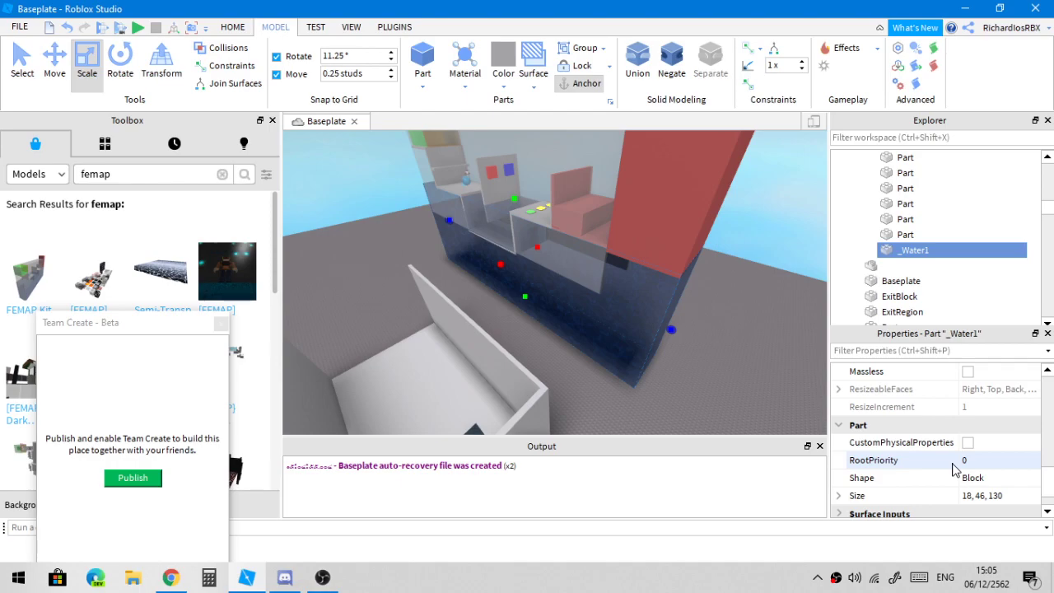
{"action": "scroll", "coordinate": [953, 470], "scroll_direction": "down", "scroll_amount": 1}
{"action": "scroll", "coordinate": [953, 474], "scroll_direction": "up", "scroll_amount": 5}
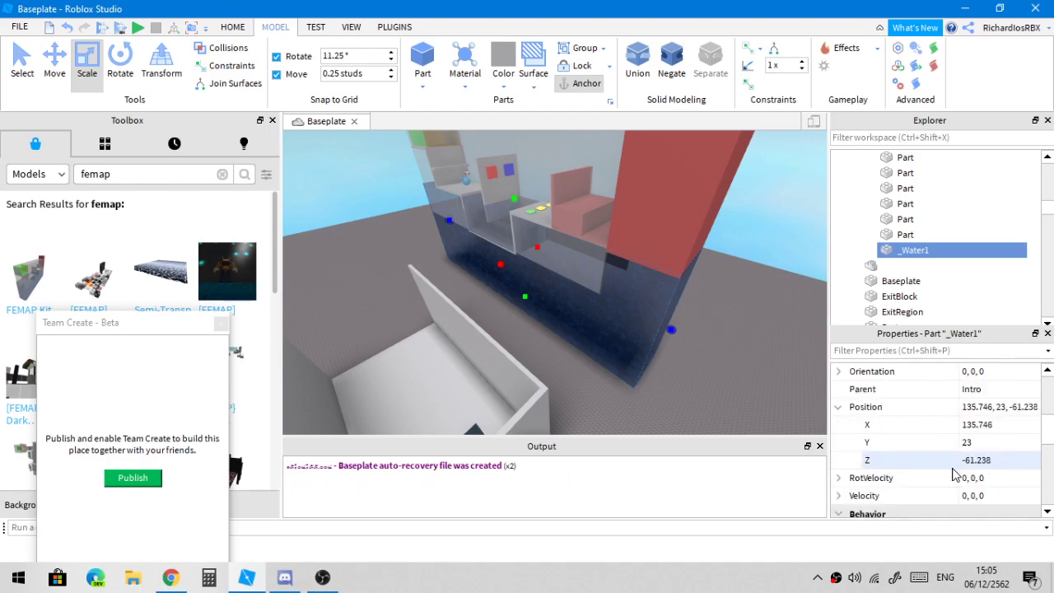
{"action": "right_click_drag", "start_coordinate": [660, 279], "coordinate": [665, 281]}
{"action": "key", "text": "w"}
{"action": "scroll", "coordinate": [980, 477], "scroll_direction": "down", "scroll_amount": 5}
{"action": "scroll", "coordinate": [960, 469], "scroll_direction": "down", "scroll_amount": 2}
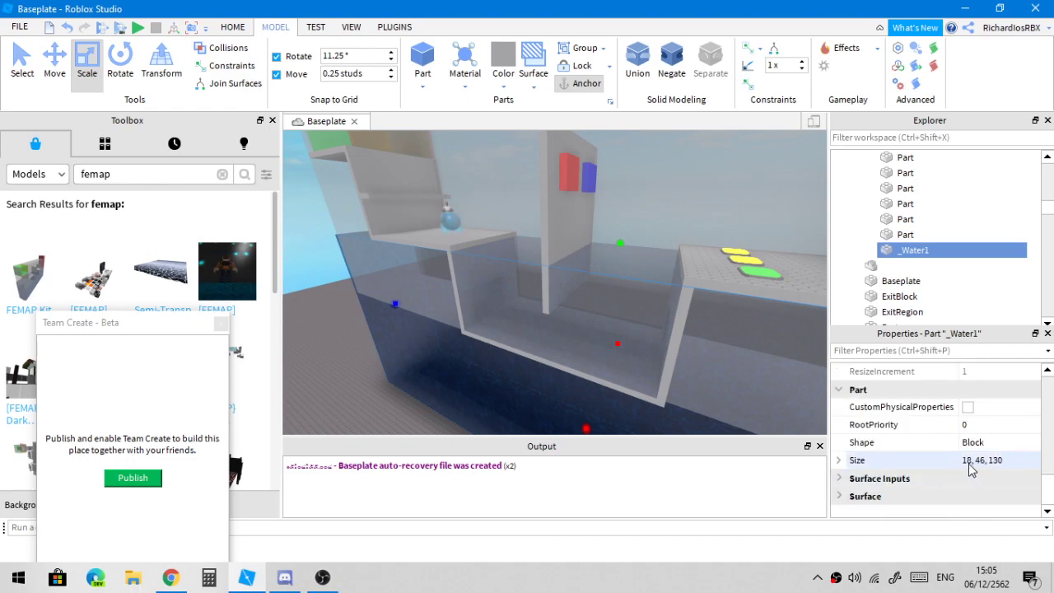
{"action": "scroll", "coordinate": [905, 452], "scroll_direction": "down", "scroll_amount": 3}
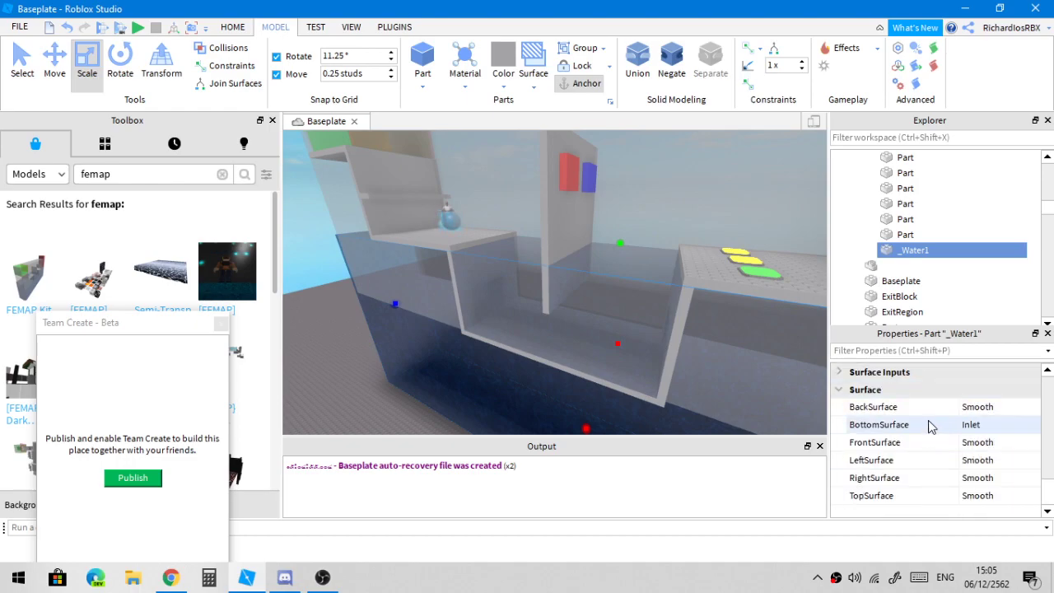
{"action": "left_click", "coordinate": [967, 495]}
{"action": "left_click", "coordinate": [975, 495]}
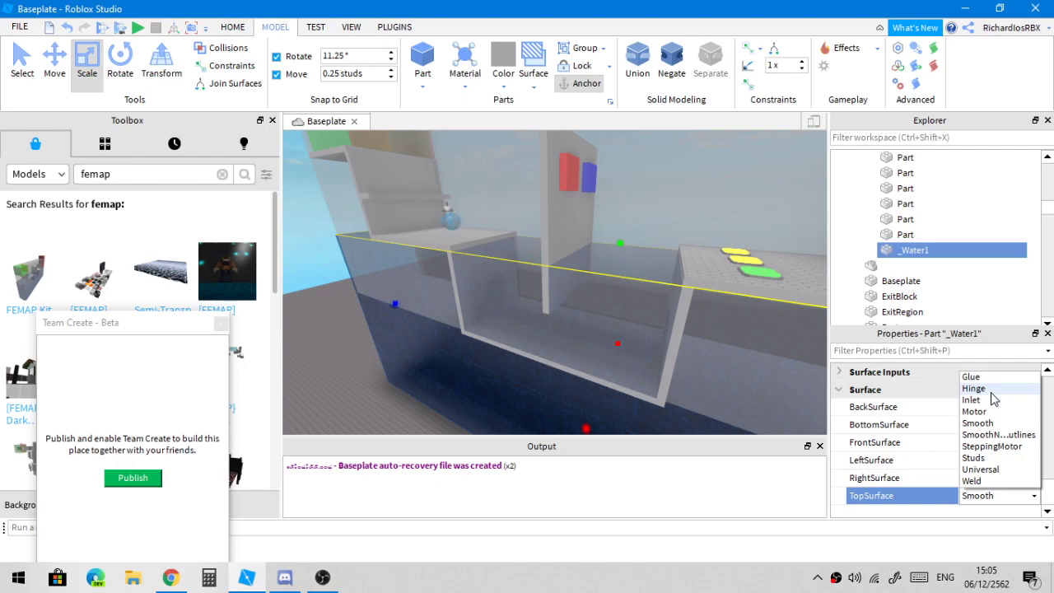
{"action": "left_click", "coordinate": [973, 388]}
Move the _Water1 block along X out of the kit display toward the white walled room
{"action": "right_click_drag", "start_coordinate": [690, 282], "coordinate": [690, 282]}
{"action": "key", "text": "w"}
{"action": "key", "text": "s"}
{"action": "left_click", "coordinate": [612, 267]}
{"action": "scroll", "coordinate": [607, 329], "scroll_direction": "down", "scroll_amount": 2}
{"action": "right_click_drag", "start_coordinate": [608, 330], "coordinate": [593, 309]}
{"action": "scroll", "coordinate": [605, 331], "scroll_direction": "up", "scroll_amount": 2}
{"action": "left_click", "coordinate": [609, 326]}
{"action": "key", "text": "ctrl+2"}
{"action": "scroll", "coordinate": [578, 303], "scroll_direction": "down", "scroll_amount": 1}
{"action": "scroll", "coordinate": [594, 309], "scroll_direction": "down", "scroll_amount": 2}
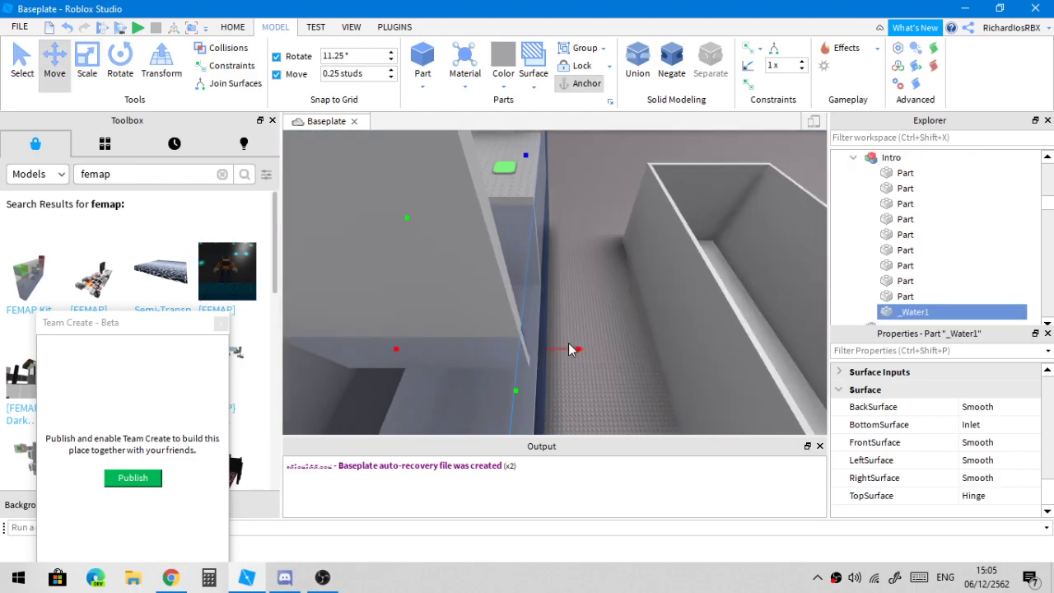
{"action": "left_click_drag", "start_coordinate": [568, 349], "coordinate": [708, 346]}
{"action": "right_click_drag", "start_coordinate": [693, 331], "coordinate": [666, 310]}
{"action": "scroll", "coordinate": [692, 331], "scroll_direction": "down", "scroll_amount": 6}
Examine the _Water1 block's hinge surface and its position relative to the room and Spawn pad
{"action": "left_click", "coordinate": [692, 297]}
{"action": "scroll", "coordinate": [692, 299], "scroll_direction": "up", "scroll_amount": 5}
{"action": "scroll", "coordinate": [693, 305], "scroll_direction": "up", "scroll_amount": 3}
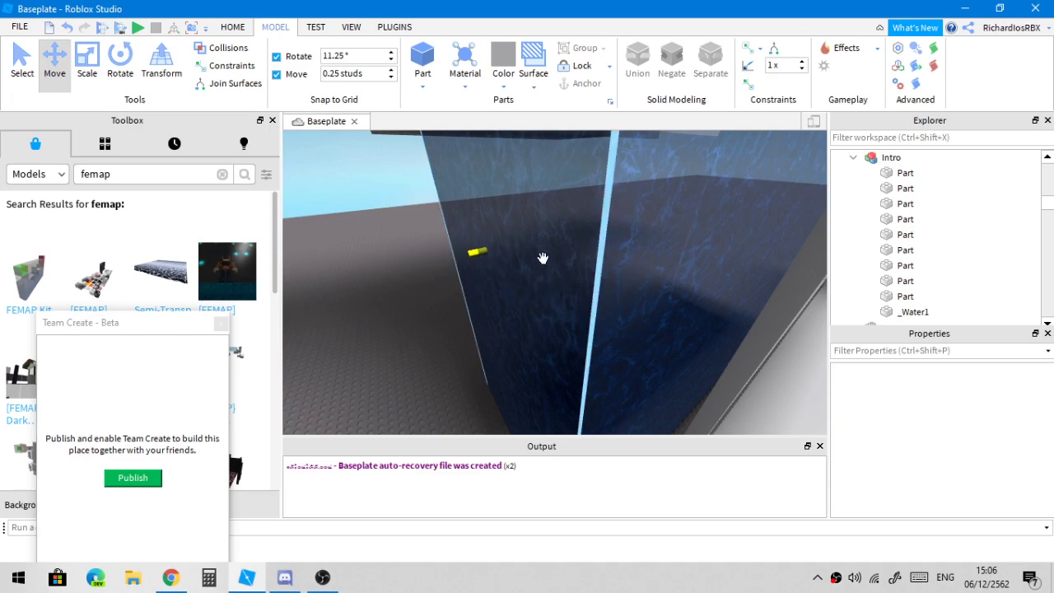
{"action": "left_click", "coordinate": [564, 260]}
{"action": "right_click_drag", "start_coordinate": [611, 264], "coordinate": [593, 264]}
{"action": "left_click", "coordinate": [593, 264]}
{"action": "scroll", "coordinate": [592, 265], "scroll_direction": "down", "scroll_amount": 3}
{"action": "scroll", "coordinate": [593, 264], "scroll_direction": "down", "scroll_amount": 2}
{"action": "left_click", "coordinate": [415, 253]}
{"action": "left_click", "coordinate": [416, 253], "text": "alt"}
{"action": "right_click_drag", "start_coordinate": [510, 247], "coordinate": [511, 247]}
{"action": "scroll", "coordinate": [511, 246], "scroll_direction": "down", "scroll_amount": 2}
{"action": "scroll", "coordinate": [616, 244], "scroll_direction": "up", "scroll_amount": 3}
{"action": "scroll", "coordinate": [615, 244], "scroll_direction": "down", "scroll_amount": 3}
{"action": "scroll", "coordinate": [616, 244], "scroll_direction": "up", "scroll_amount": 5}
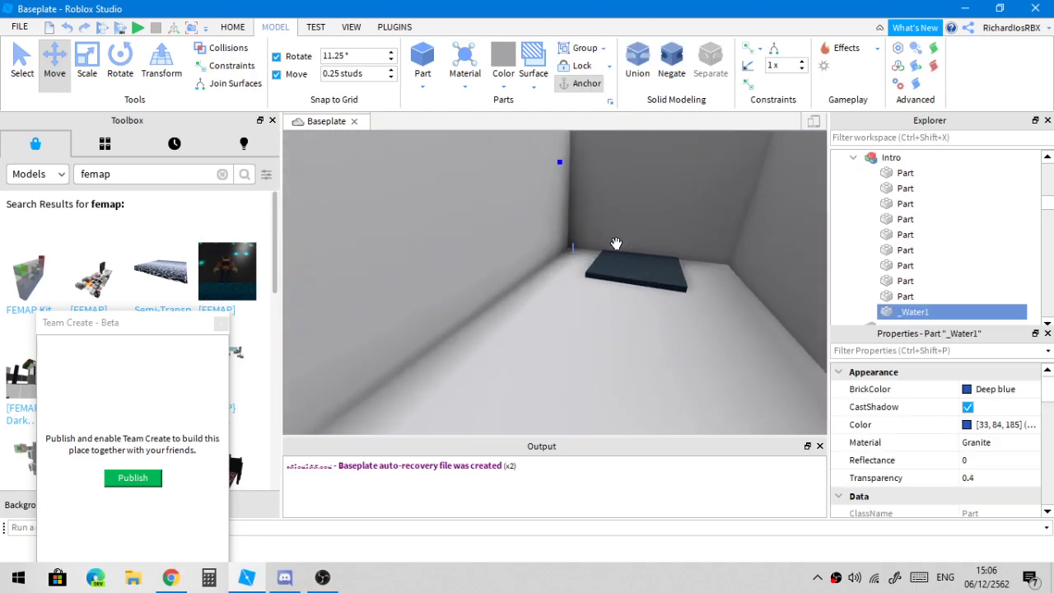
Shorten the room's floor platform along Z so that its open end lies close to the Spawn pad
{"action": "right_click_drag", "start_coordinate": [616, 243], "coordinate": [616, 244]}
{"action": "left_click", "coordinate": [595, 240]}
{"action": "scroll", "coordinate": [595, 240], "scroll_direction": "up", "scroll_amount": 5}
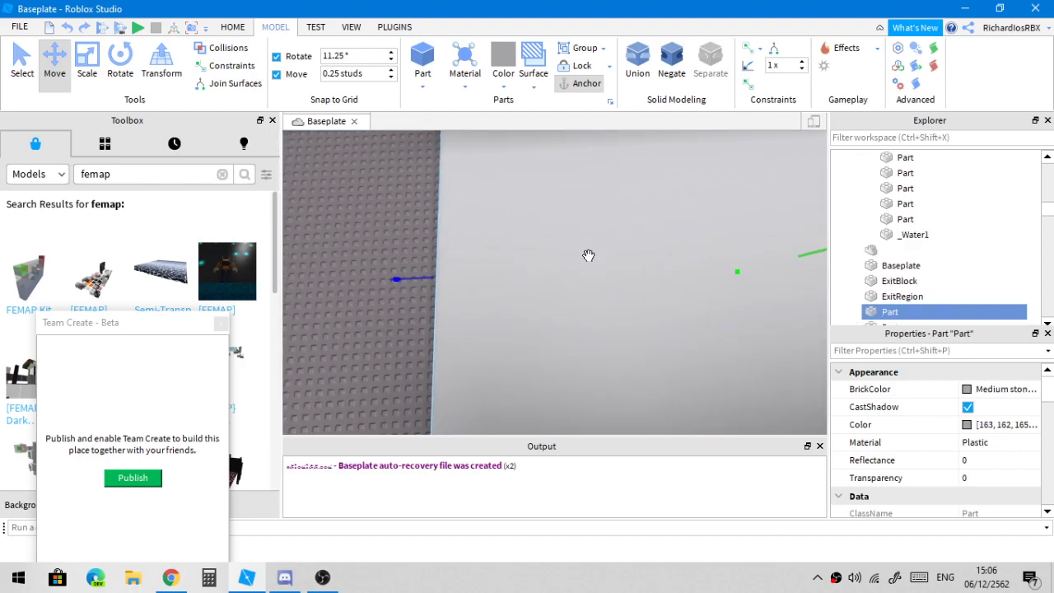
{"action": "key", "text": "ctrl+3"}
{"action": "scroll", "coordinate": [431, 277], "scroll_direction": "down", "scroll_amount": 4}
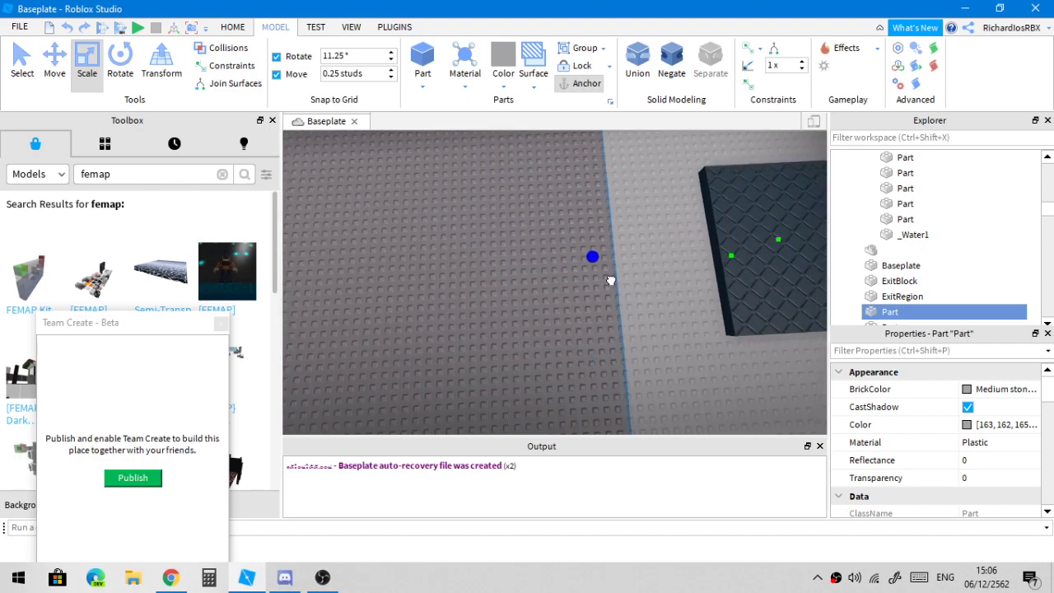
{"action": "left_click_drag", "start_coordinate": [622, 283], "coordinate": [642, 285]}
Duplicate the shortened floor and move the copy along Z away from the Spawn pad, leaving a jump gap between the two pieces
{"action": "key", "text": "ctrl+2"}
{"action": "key", "text": "d"}
{"action": "key", "text": "ctrl+d"}
{"action": "key", "text": "a"}
{"action": "left_click_drag", "start_coordinate": [736, 242], "coordinate": [494, 298]}
{"action": "key", "text": "a"}
{"action": "scroll", "coordinate": [596, 304], "scroll_direction": "down", "scroll_amount": 3}
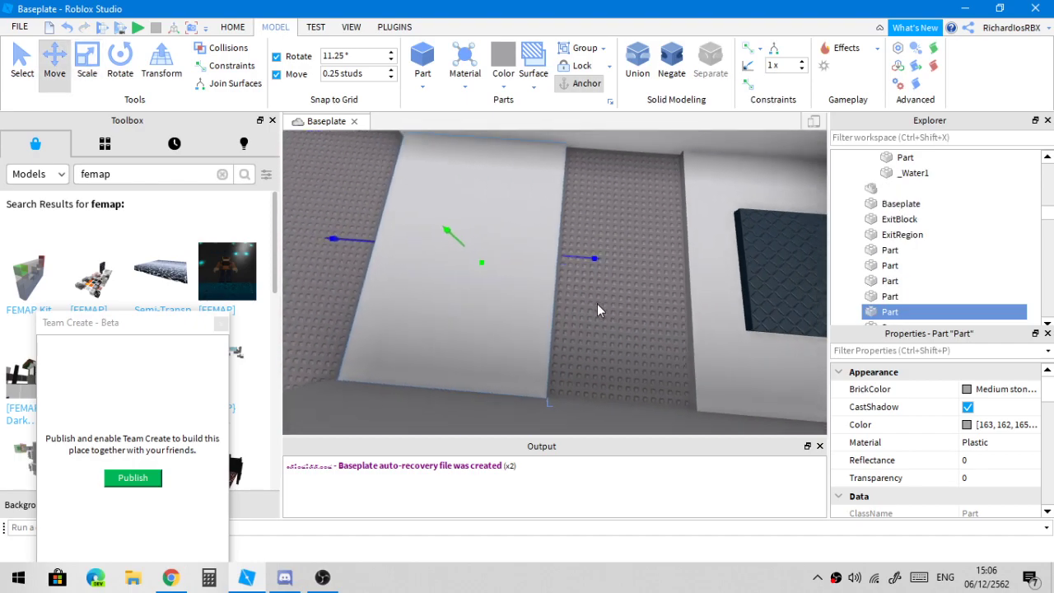
{"action": "scroll", "coordinate": [597, 304], "scroll_direction": "up", "scroll_amount": 3}
{"action": "left_click_drag", "start_coordinate": [552, 250], "coordinate": [602, 248]}
{"action": "right_click_drag", "start_coordinate": [602, 248], "coordinate": [602, 247]}
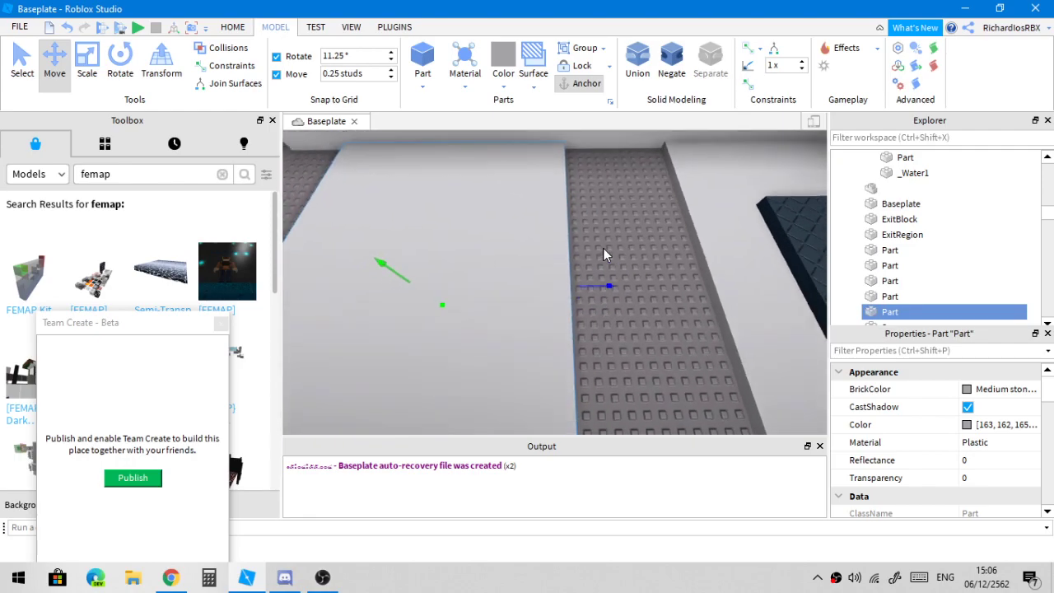
{"action": "key", "text": "d"}
{"action": "left_click_drag", "start_coordinate": [533, 281], "coordinate": [525, 282]}
Set the StarterPlayer's CharacterWalkSpeed to 20
{"action": "scroll", "coordinate": [961, 238], "scroll_direction": "down", "scroll_amount": 10}
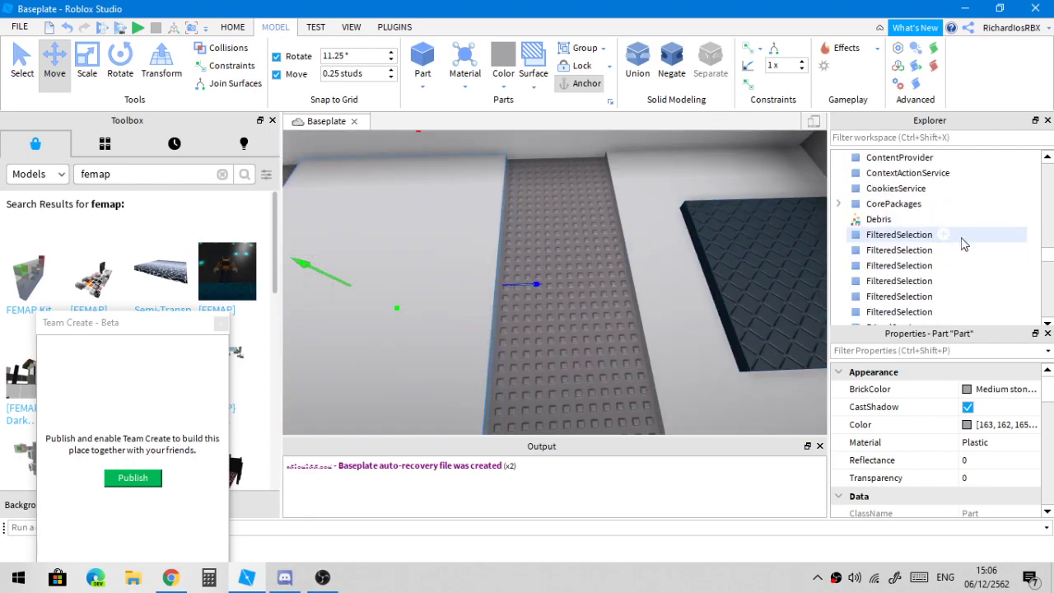
{"action": "scroll", "coordinate": [963, 243], "scroll_direction": "down", "scroll_amount": 4}
{"action": "scroll", "coordinate": [963, 243], "scroll_direction": "up", "scroll_amount": 10}
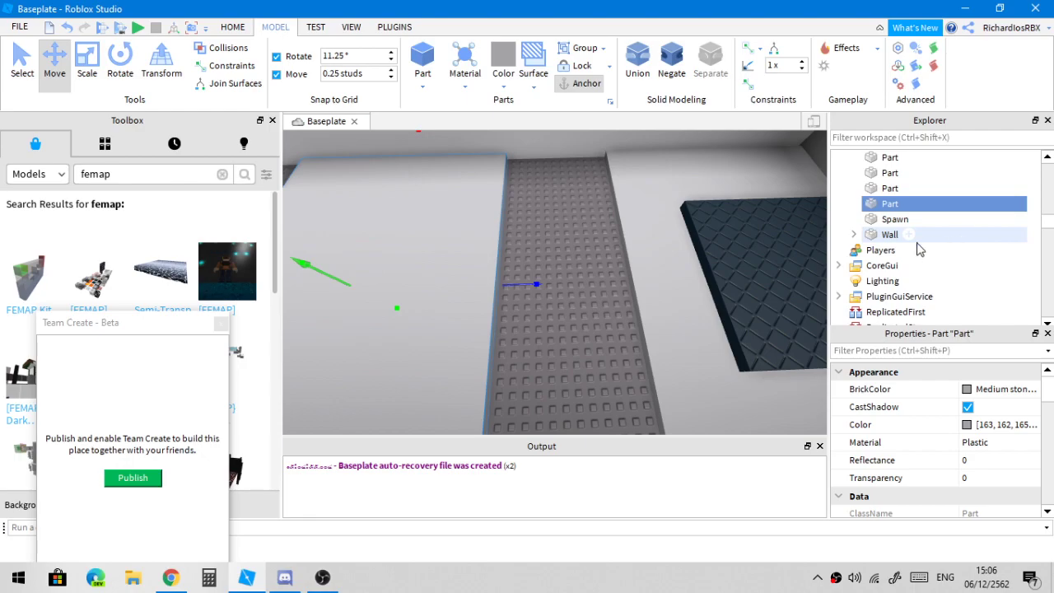
{"action": "scroll", "coordinate": [903, 251], "scroll_direction": "down", "scroll_amount": 3}
{"action": "left_click", "coordinate": [891, 296]}
{"action": "scroll", "coordinate": [1011, 434], "scroll_direction": "down", "scroll_amount": 3}
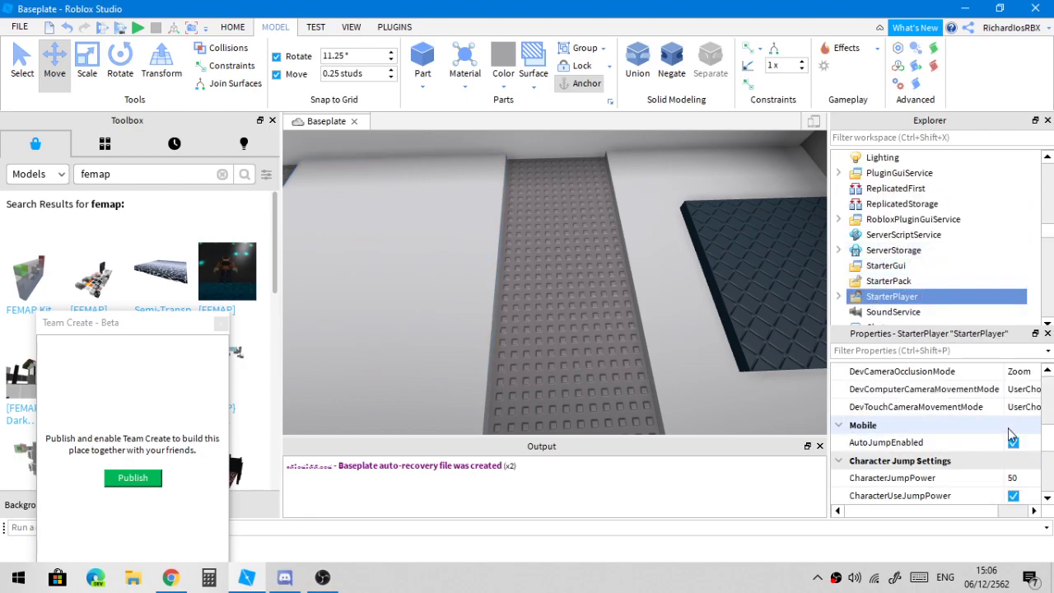
{"action": "scroll", "coordinate": [1011, 434], "scroll_direction": "down", "scroll_amount": 3}
{"action": "left_click", "coordinate": [1011, 477]}
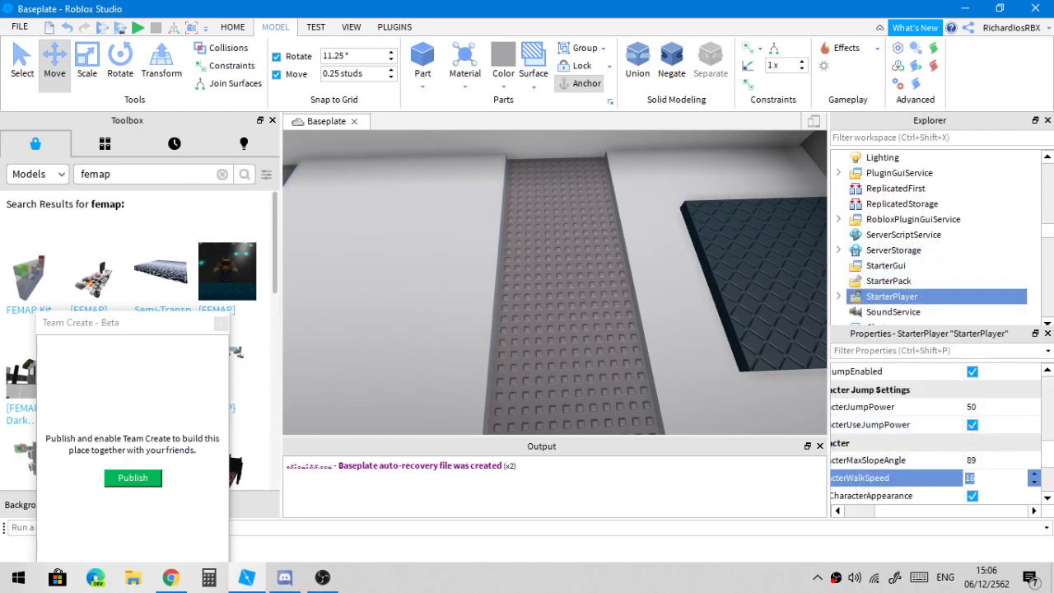
{"action": "key", "text": "Return"}
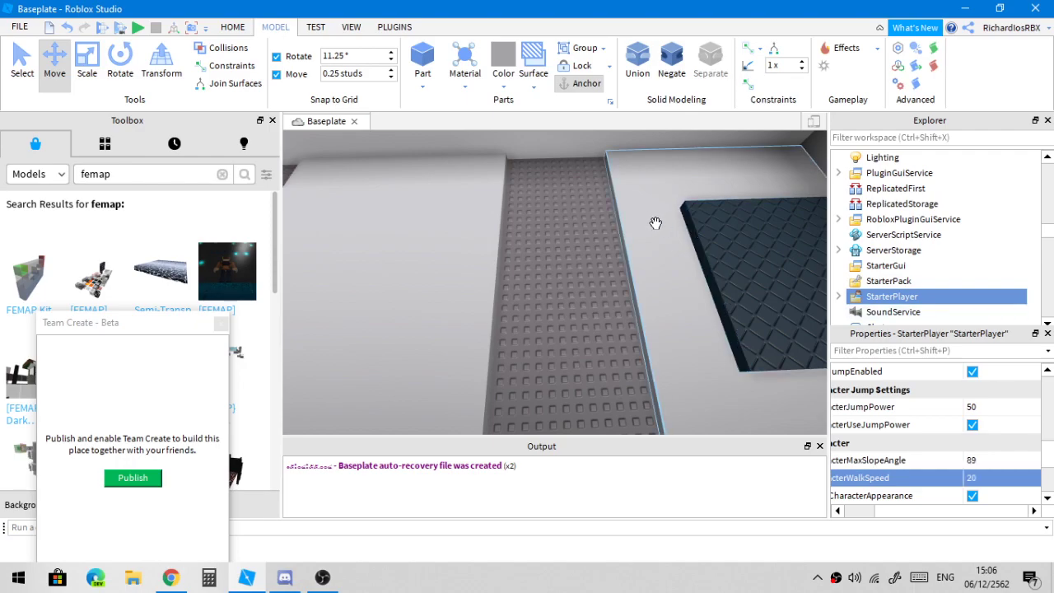
Select the second floor piece and shift it slightly along Z to adjust the gap
{"action": "right_click_drag", "start_coordinate": [657, 225], "coordinate": [657, 224]}
{"action": "left_click", "coordinate": [534, 276]}
{"action": "left_click_drag", "start_coordinate": [592, 294], "coordinate": [579, 300]}
{"action": "right_click_drag", "start_coordinate": [609, 285], "coordinate": [609, 284]}
Find the Baseplate in the Workspace and delete it
{"action": "scroll", "coordinate": [904, 237], "scroll_direction": "down", "scroll_amount": 5}
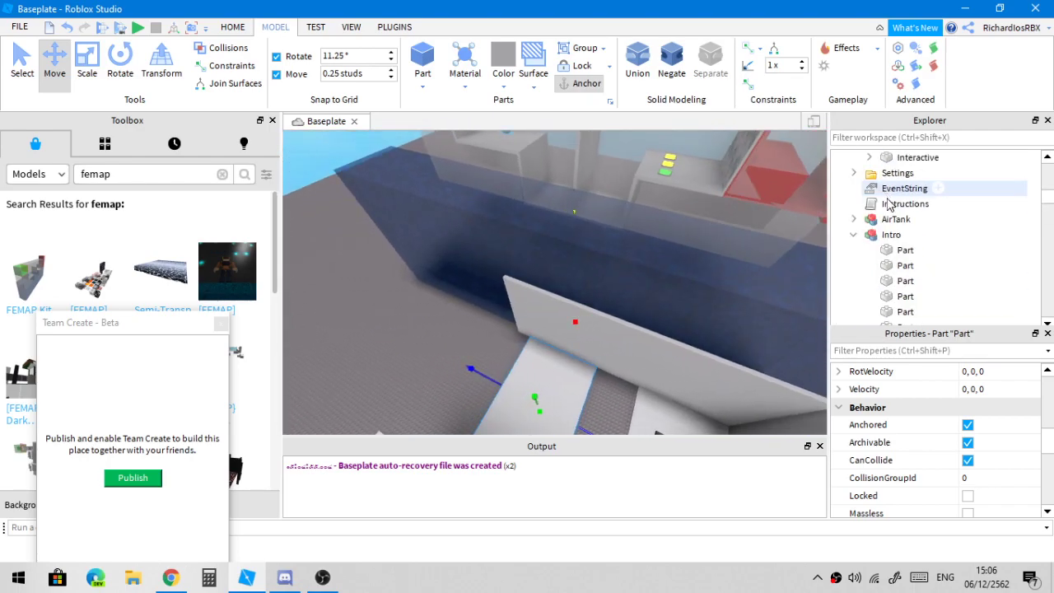
{"action": "scroll", "coordinate": [905, 237], "scroll_direction": "up", "scroll_amount": 5}
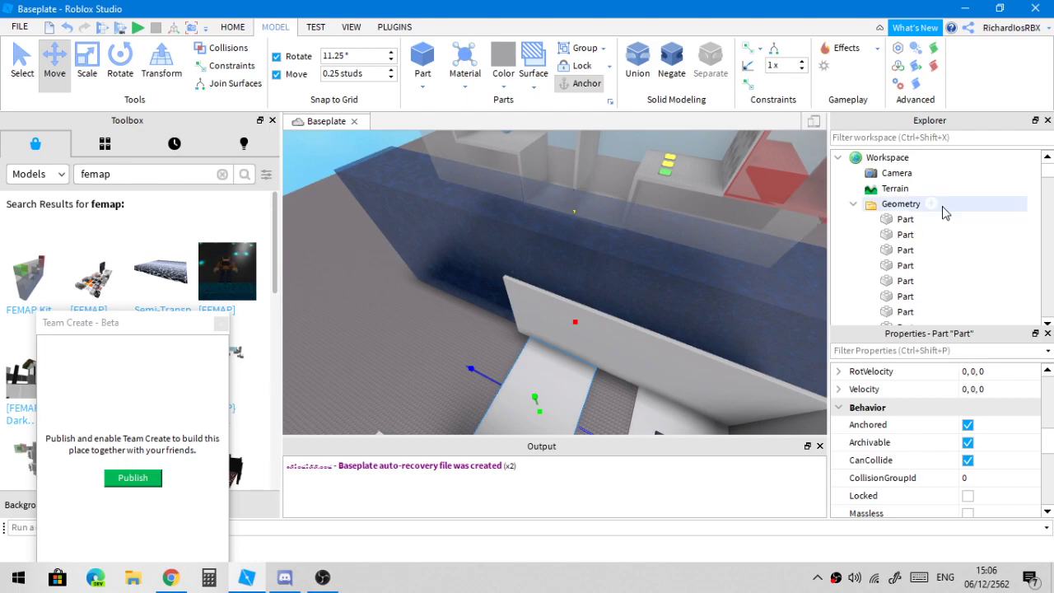
{"action": "scroll", "coordinate": [985, 197], "scroll_direction": "down", "scroll_amount": 8}
{"action": "scroll", "coordinate": [986, 198], "scroll_direction": "down", "scroll_amount": 10}
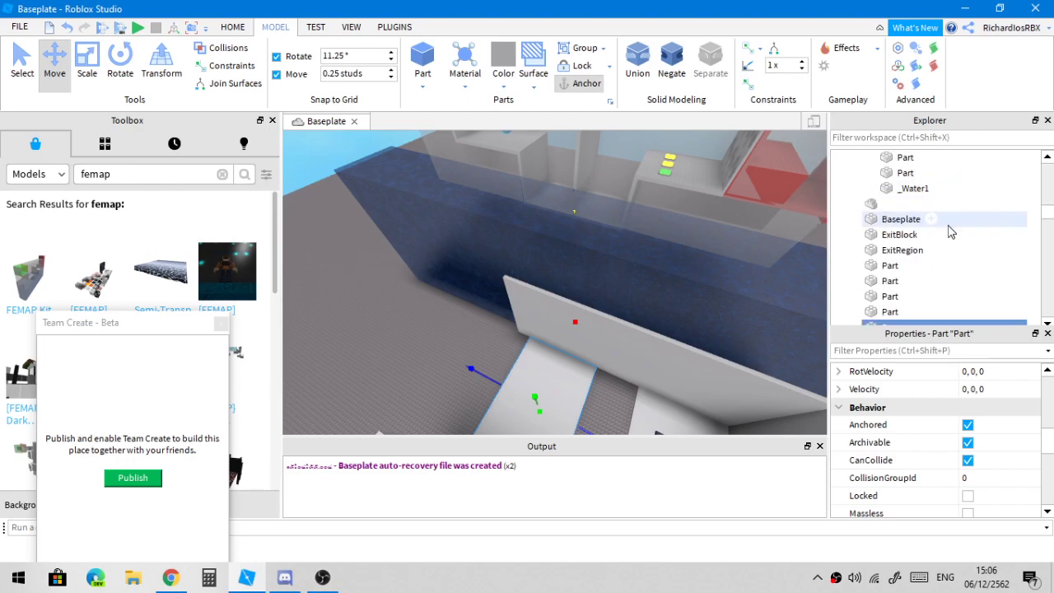
{"action": "left_click", "coordinate": [900, 219]}
{"action": "key", "text": "Delete"}
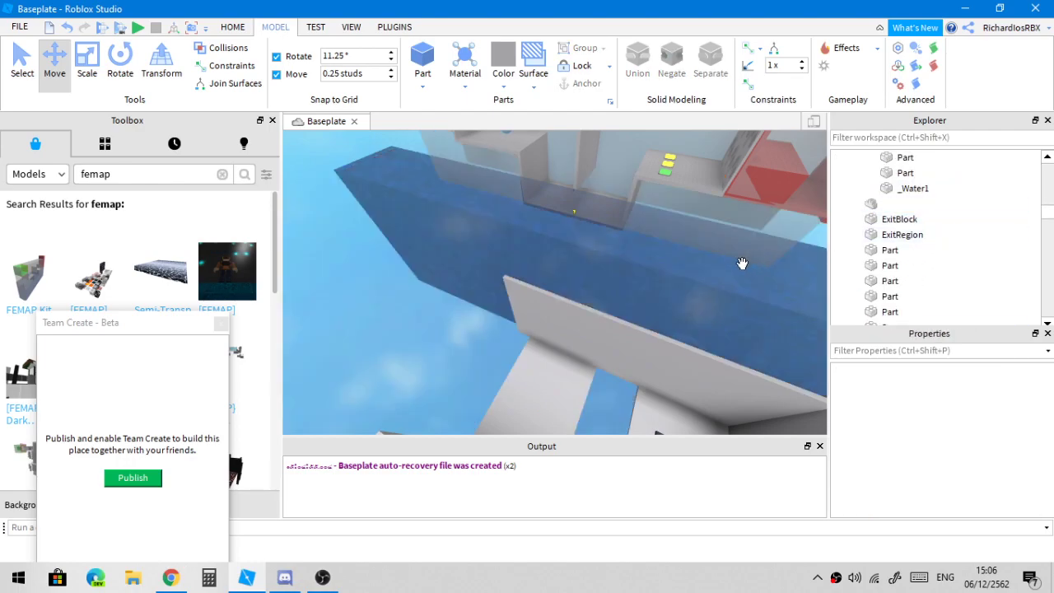
Select the _Water1 part and lower it along Y so its surface sits just beneath the spawn room floor
{"action": "left_click", "coordinate": [738, 267]}
{"action": "left_click", "coordinate": [678, 254], "text": "alt"}
{"action": "right_click_drag", "start_coordinate": [682, 250], "coordinate": [675, 249]}
{"action": "key", "text": "f"}
{"action": "left_click_drag", "start_coordinate": [561, 269], "coordinate": [579, 366]}
{"action": "right_click_drag", "start_coordinate": [580, 367], "coordinate": [585, 366]}
{"action": "right_click_drag", "start_coordinate": [496, 342], "coordinate": [649, 323]}
{"action": "scroll", "coordinate": [576, 358], "scroll_direction": "up", "scroll_amount": 6}
{"action": "mouse_move", "coordinate": [649, 322]}
{"action": "left_mouse_down"}
{"action": "mouse_move", "coordinate": [645, 332]}
{"action": "mouse_move", "coordinate": [636, 321]}
{"action": "left_mouse_up"}
{"action": "right_click_drag", "start_coordinate": [636, 321], "coordinate": [698, 294]}
{"action": "scroll", "coordinate": [948, 271], "scroll_direction": "up", "scroll_amount": 10}
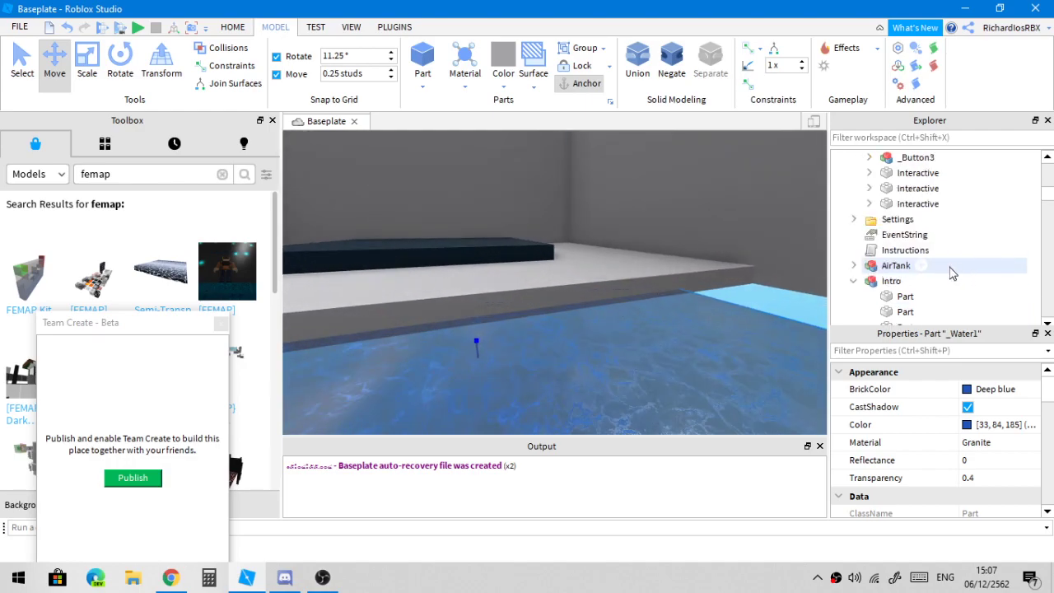
Collapse the kit folders in the Workspace and copy the code held in the EventString's Value
{"action": "left_click", "coordinate": [853, 205]}
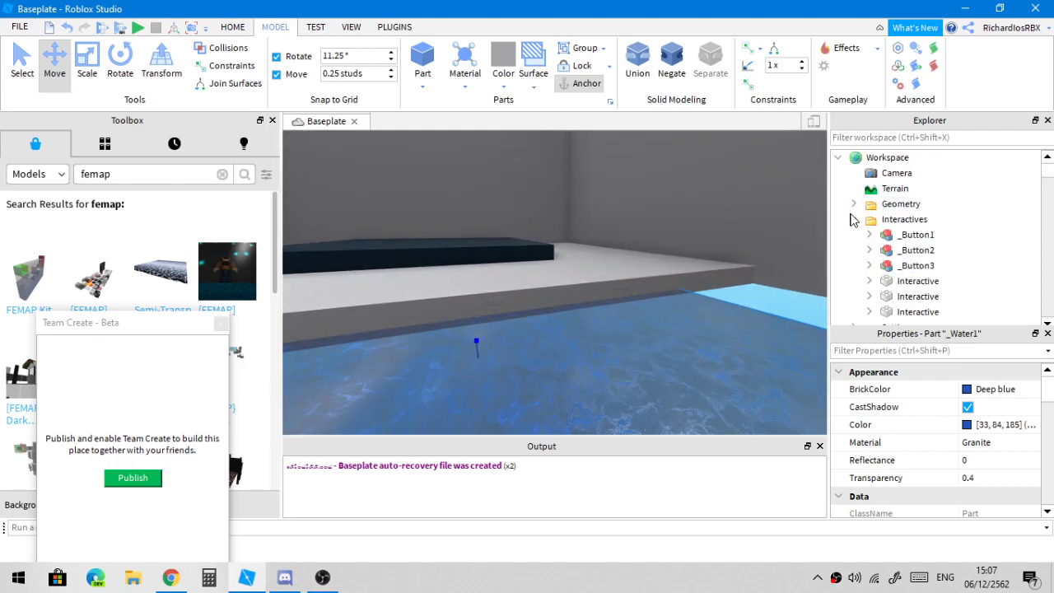
{"action": "left_click", "coordinate": [853, 219]}
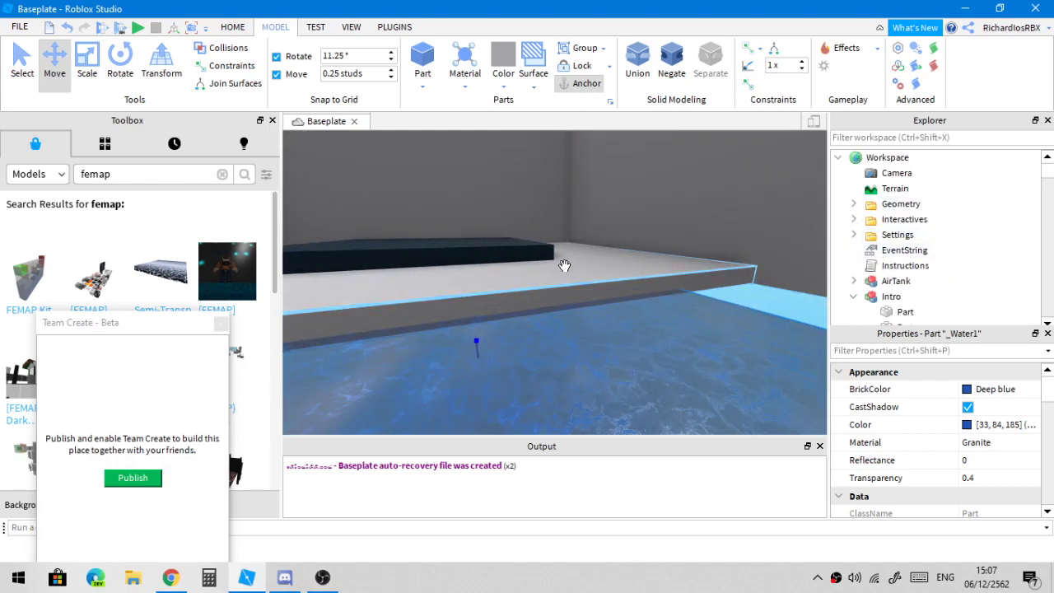
{"action": "right_click_drag", "start_coordinate": [565, 265], "coordinate": [564, 266]}
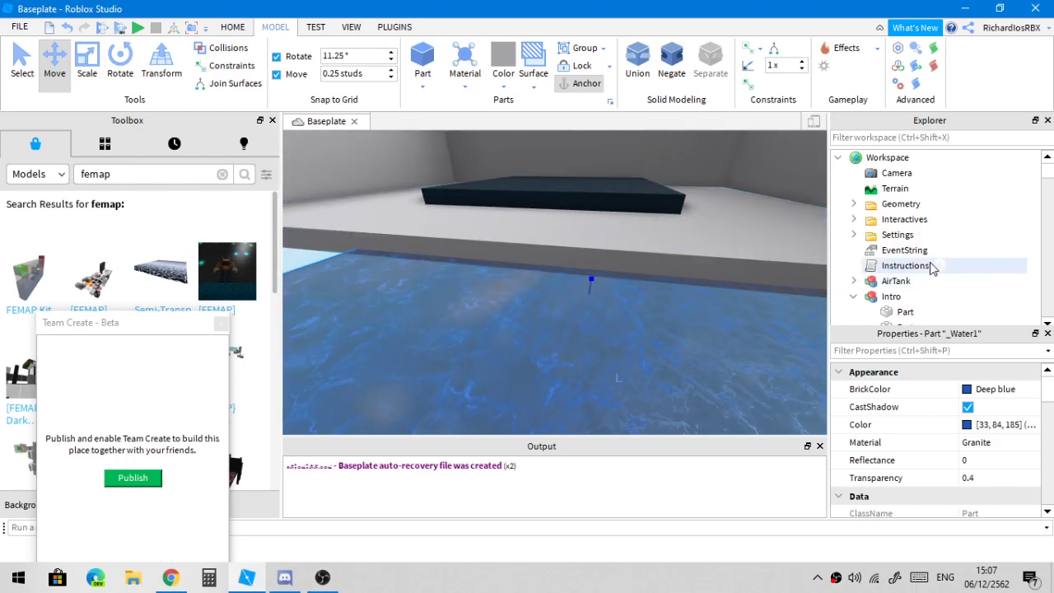
{"action": "left_click", "coordinate": [886, 253]}
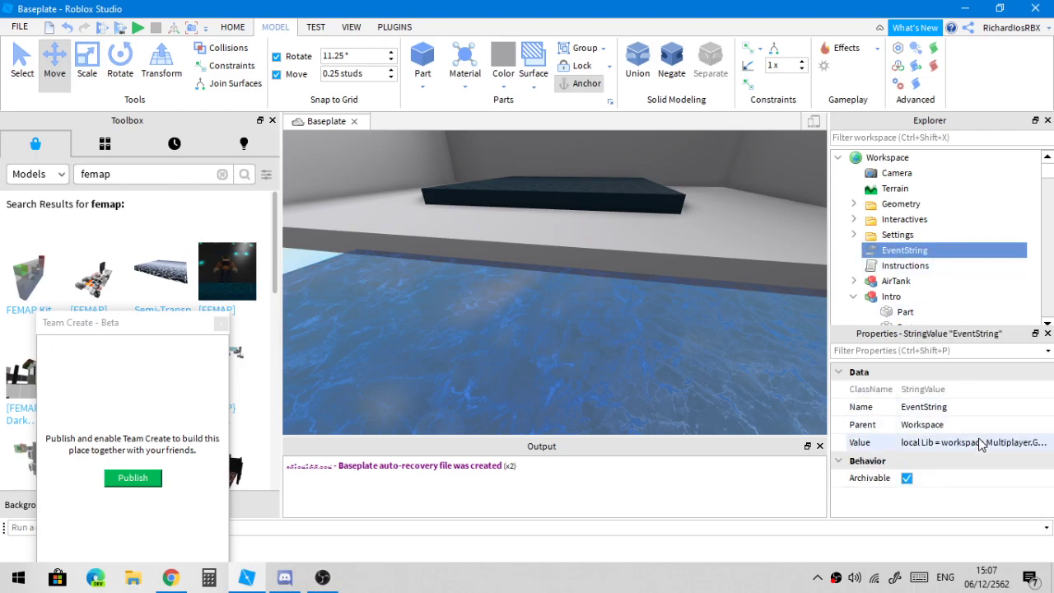
{"action": "left_click", "coordinate": [979, 442]}
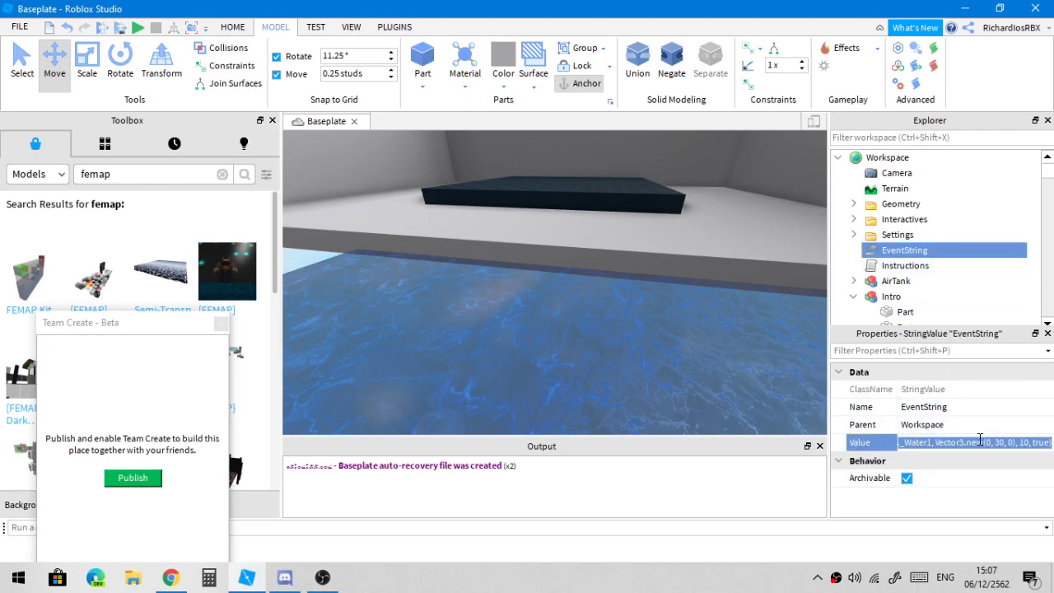
Insert a new Script into the Workspace and name it EventScript
{"action": "left_click", "coordinate": [920, 159]}
{"action": "left_click", "coordinate": [920, 158]}
{"action": "type", "text": "sc"}
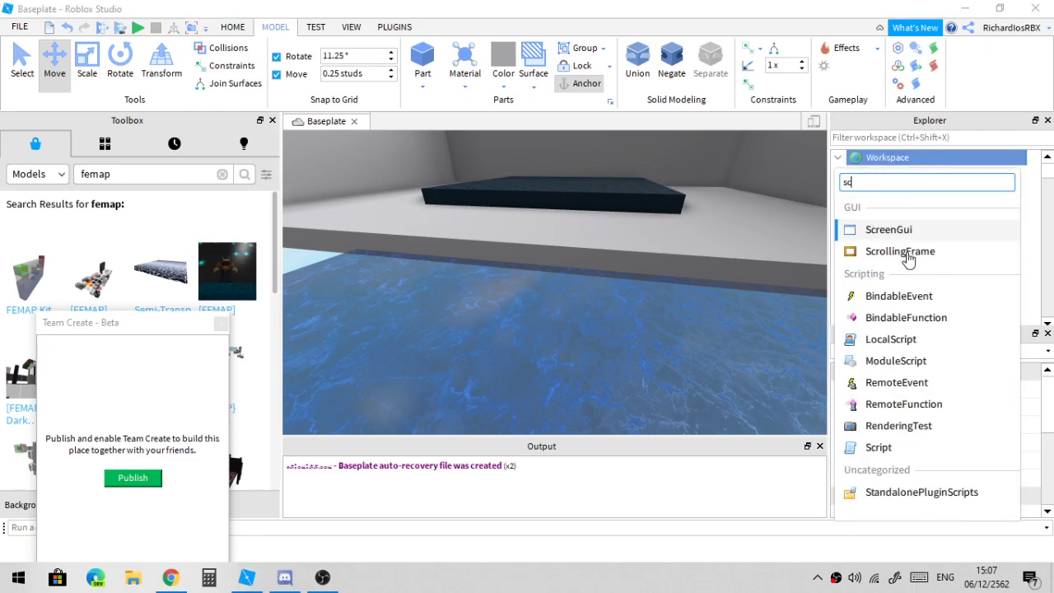
{"action": "type", "text": "e"}
{"action": "key", "text": "BackSpace"}
{"action": "type", "text": "r"}
{"action": "left_click", "coordinate": [900, 447]}
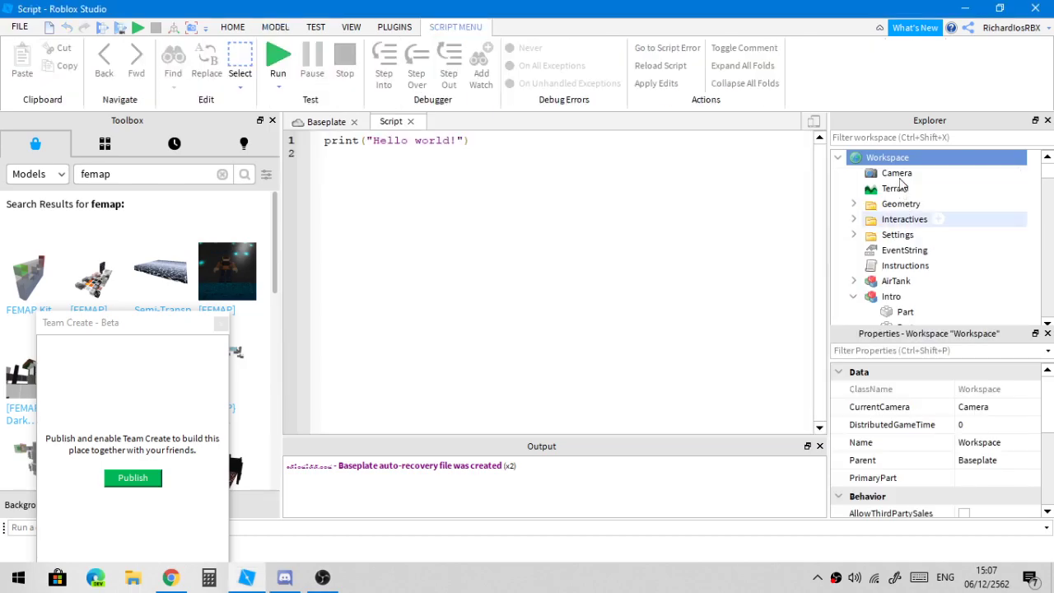
{"action": "left_click", "coordinate": [897, 283]}
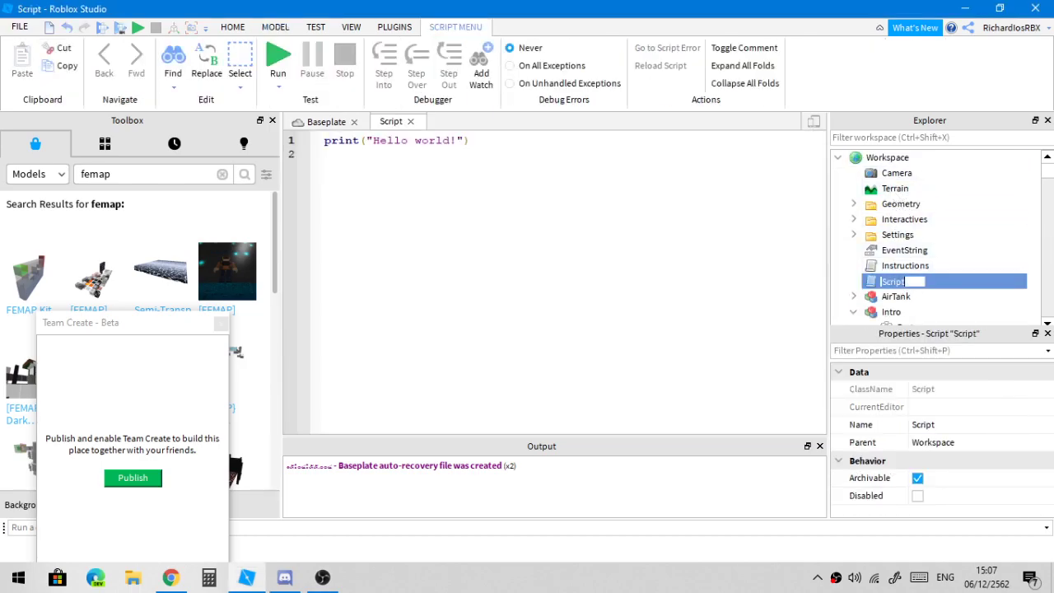
{"action": "type", "text": "Evem"}
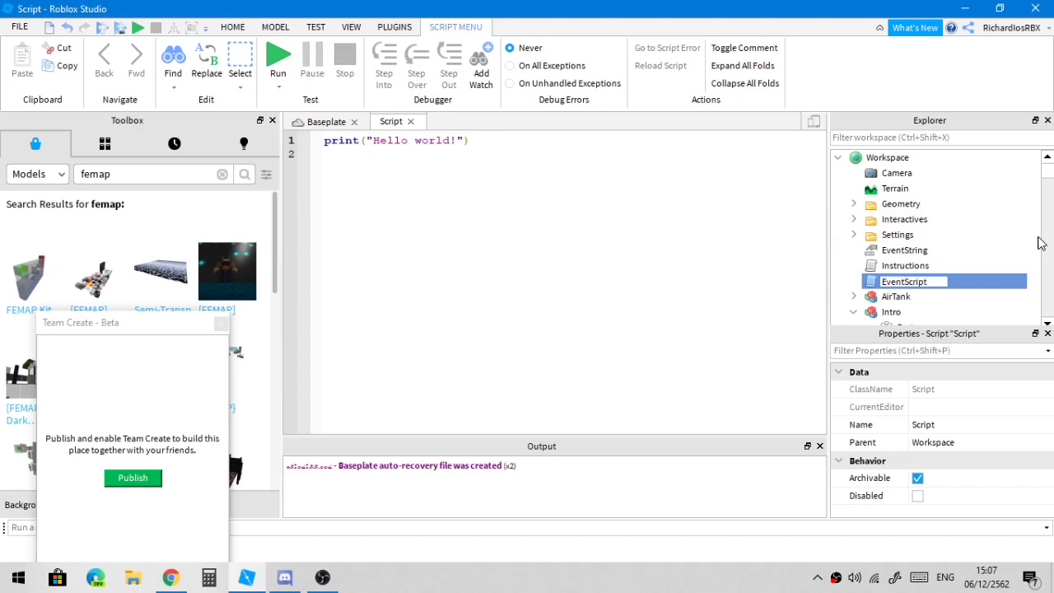
{"action": "key", "text": "Return"}
Delete the EventString and replace EventScript's default code with the copied map code
{"action": "left_click", "coordinate": [889, 251]}
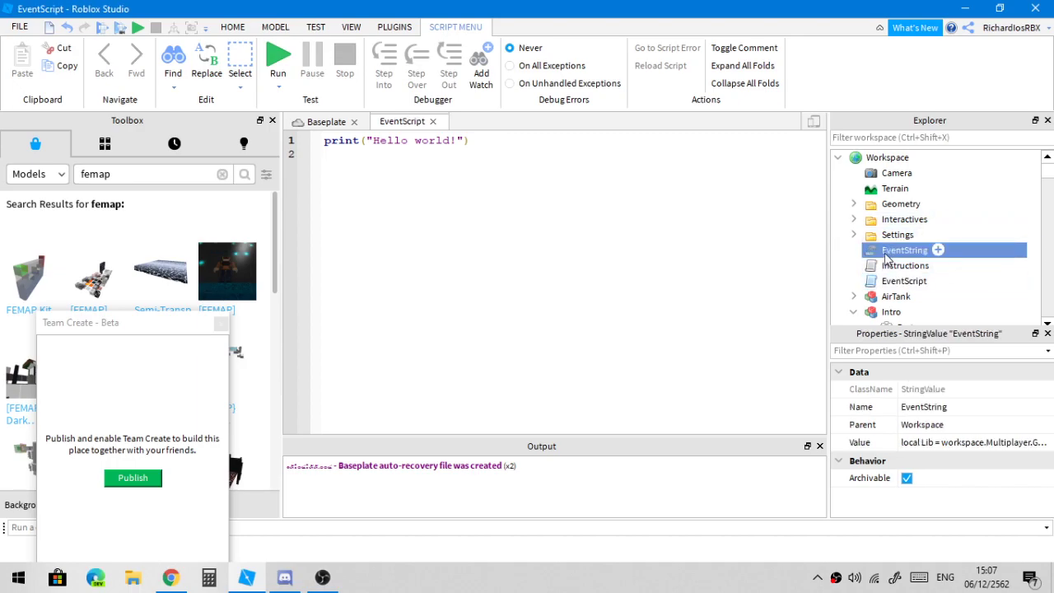
{"action": "key", "text": "Delete"}
{"action": "left_click", "coordinate": [628, 249]}
{"action": "key", "text": "ctrl+a"}
{"action": "key", "text": "ctrl+v"}
{"action": "left_click_drag", "start_coordinate": [578, 426], "coordinate": [249, 389]}
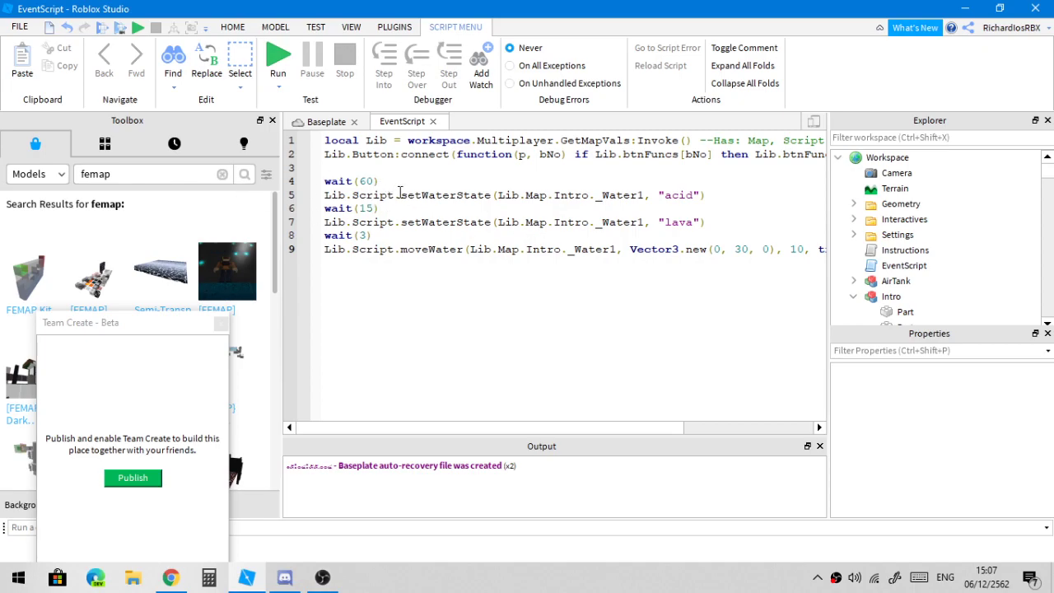
Examine the setWaterState and moveWater calls for _Water1 in EventScript
{"action": "left_click_drag", "start_coordinate": [402, 196], "coordinate": [379, 209]}
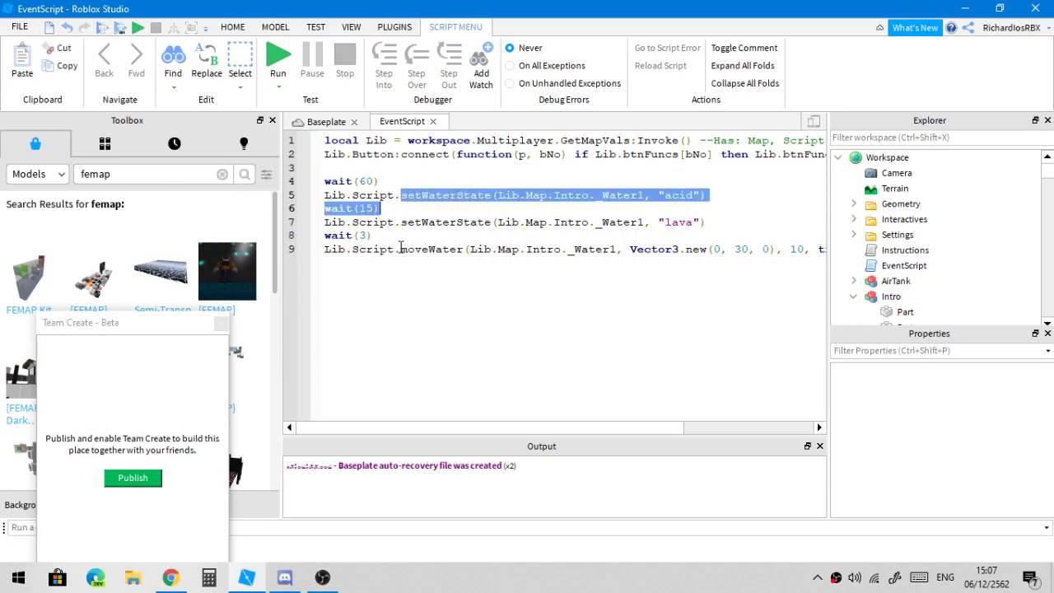
{"action": "left_click_drag", "start_coordinate": [402, 249], "coordinate": [616, 259]}
{"action": "left_click", "coordinate": [578, 231]}
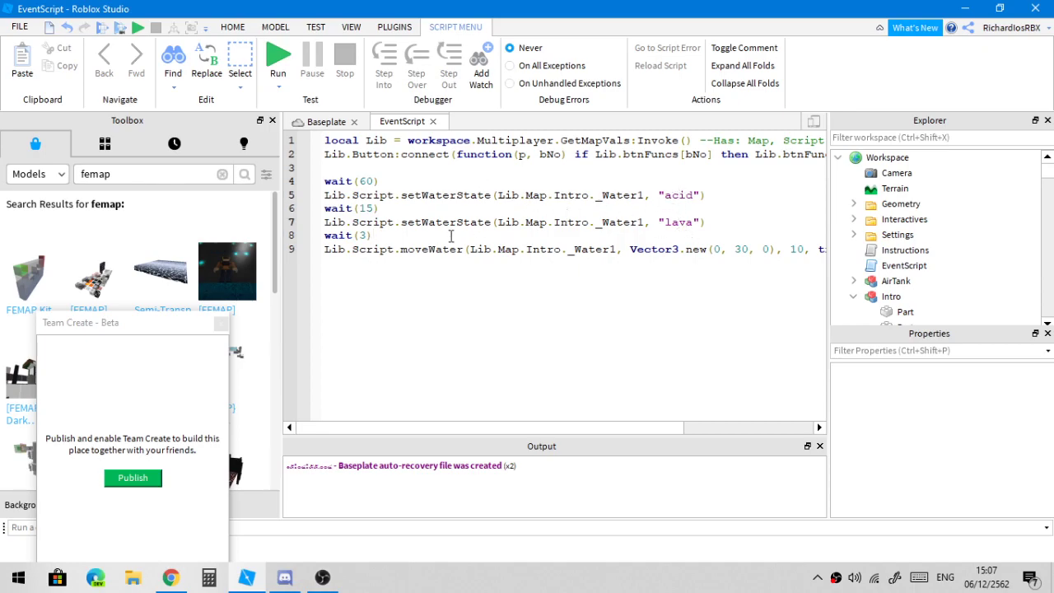
{"action": "left_click_drag", "start_coordinate": [428, 249], "coordinate": [578, 249]}
{"action": "left_click", "coordinate": [529, 249]}
{"action": "left_click_drag", "start_coordinate": [444, 249], "coordinate": [761, 260]}
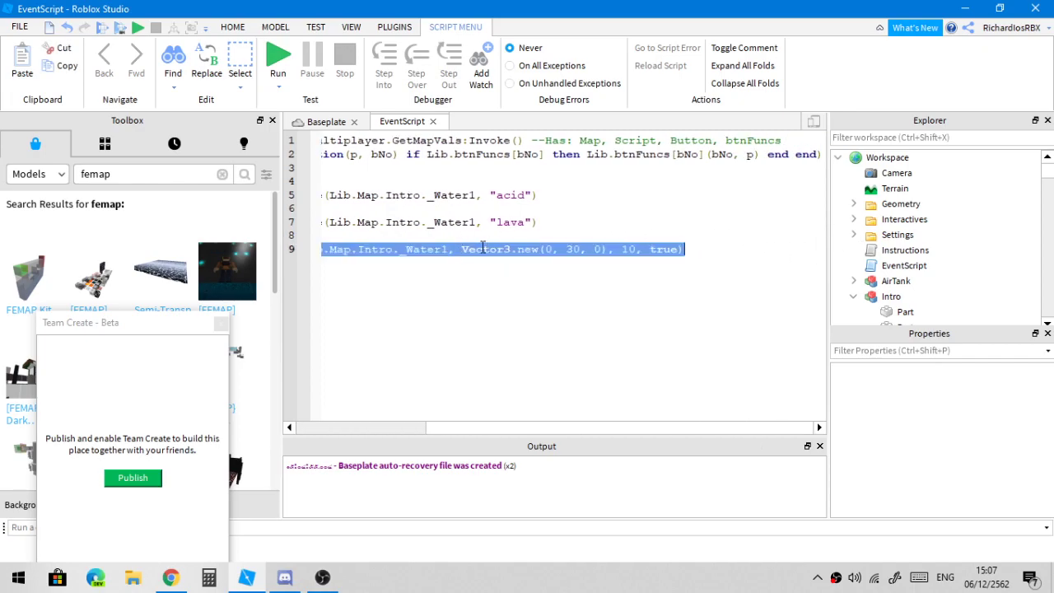
{"action": "left_click", "coordinate": [435, 248]}
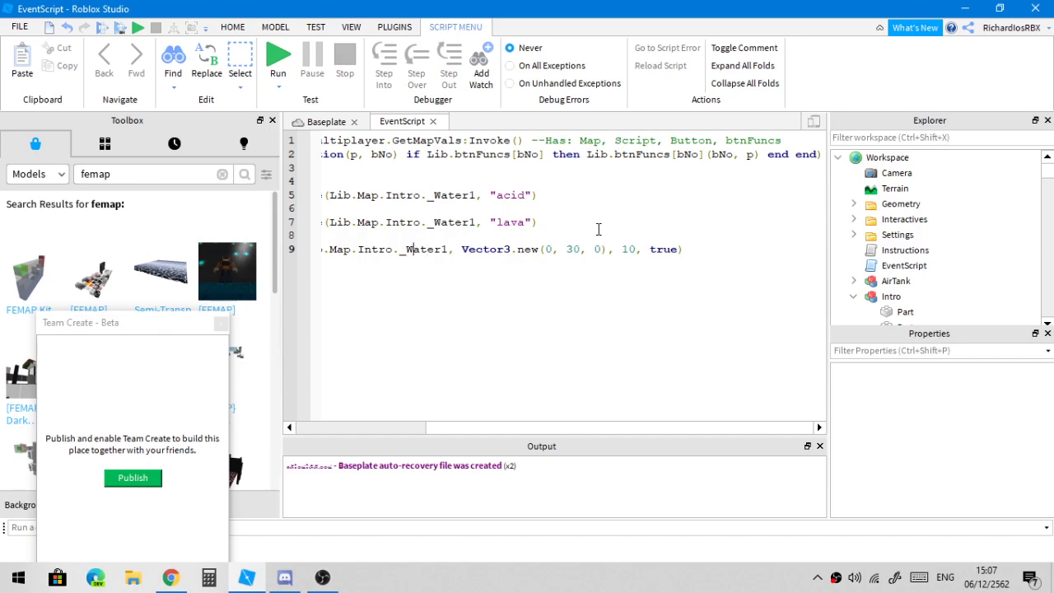
Go through the moveWater call's arguments on line 9, from the water part and Vector3 offset to the duration and final flag
{"action": "key", "text": "Left"}
{"action": "key", "text": "Left"}
{"action": "key", "text": "Left"}
{"action": "key", "text": "Left"}
{"action": "key", "text": "Left"}
{"action": "key", "text": "Left"}
{"action": "key", "text": "Left"}
{"action": "key", "text": "Left"}
{"action": "key", "text": "Left"}
{"action": "key", "text": "Left"}
{"action": "key", "text": "Left"}
{"action": "key", "text": "Left"}
{"action": "key", "text": "Left"}
{"action": "key", "text": "Left"}
{"action": "key", "text": "Left"}
{"action": "key", "text": "Left"}
{"action": "key", "text": "Left"}
{"action": "key", "text": "Left"}
{"action": "key", "text": "Left"}
{"action": "key", "text": "Left"}
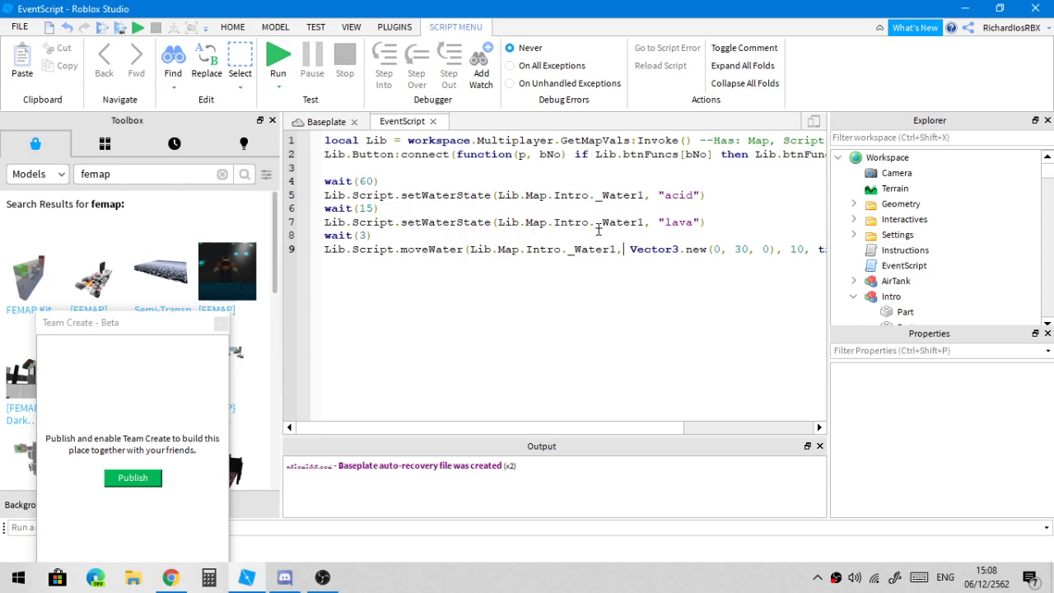
{"action": "type", "text": "rue"}
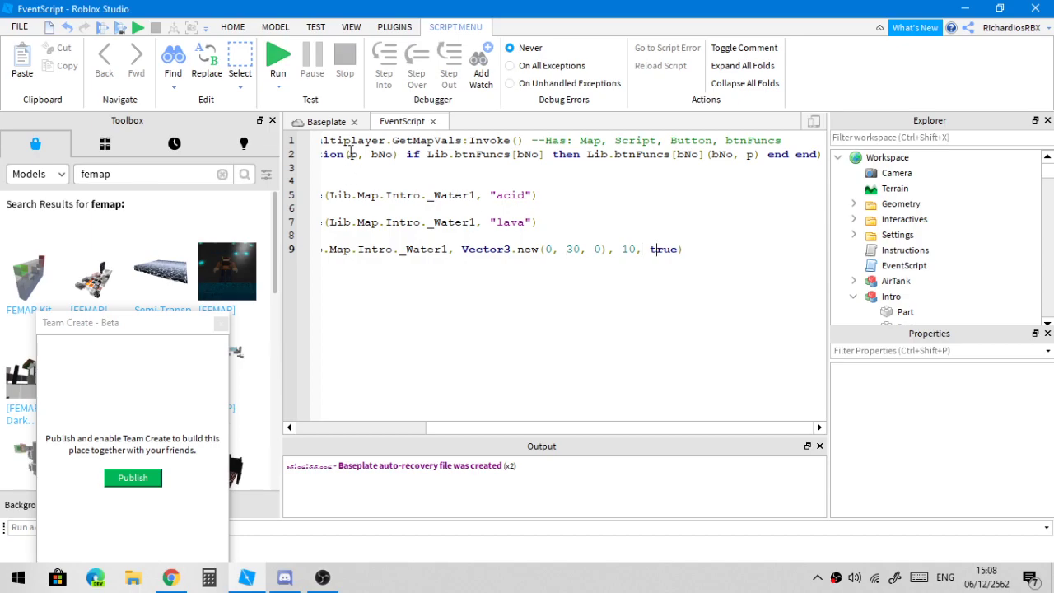
Return to the Baseplate view, select the spawn room's long side wall and move it outward away from the floor
{"action": "left_click", "coordinate": [322, 121]}
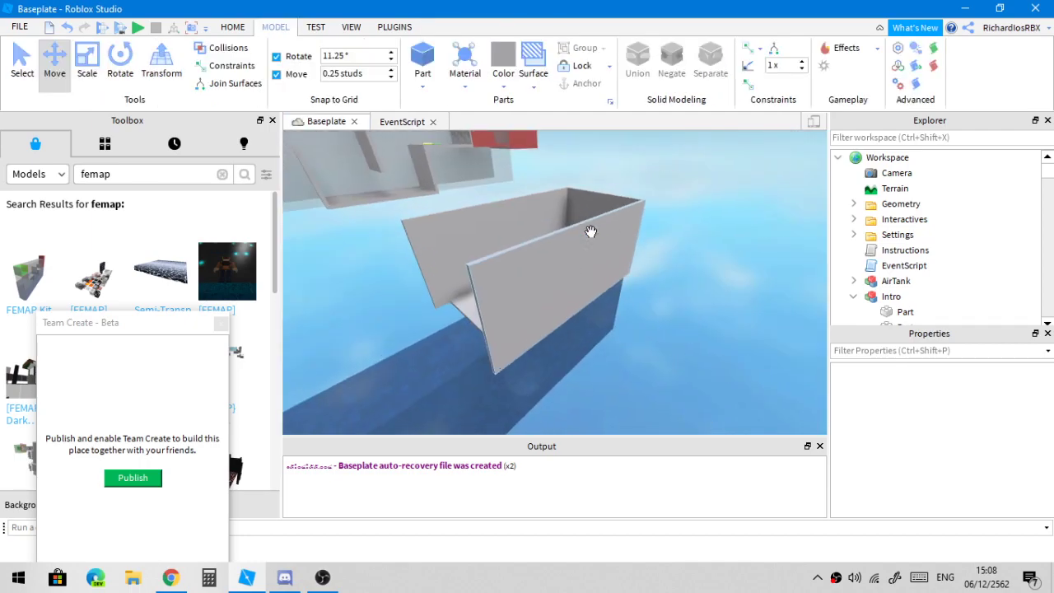
{"action": "key", "text": "w"}
{"action": "key", "text": "d"}
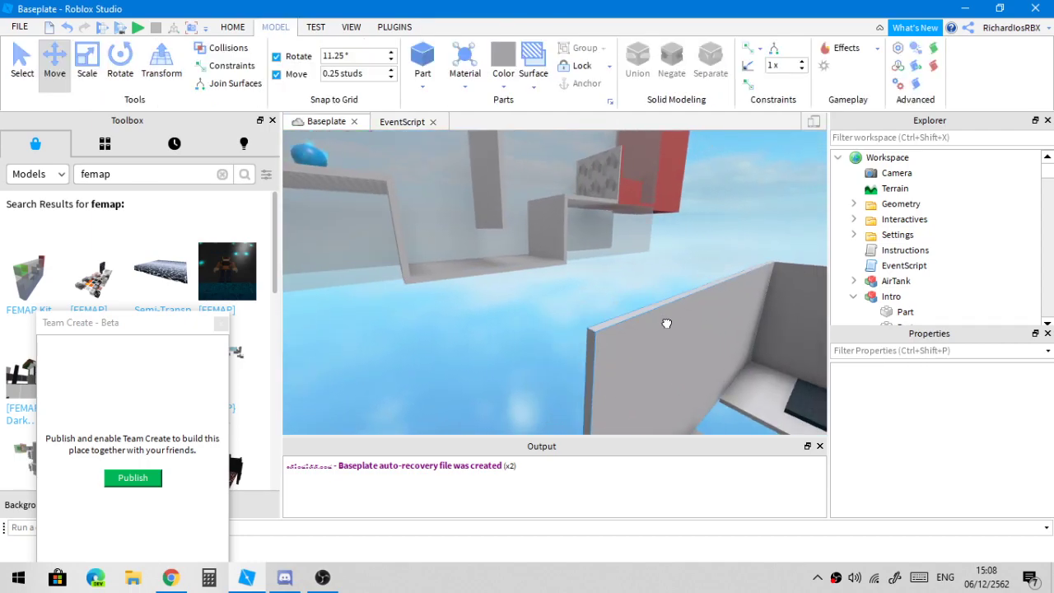
{"action": "left_click", "coordinate": [666, 321]}
{"action": "right_click_drag", "start_coordinate": [666, 321], "coordinate": [665, 320]}
{"action": "key", "text": "a"}
{"action": "left_click_drag", "start_coordinate": [628, 305], "coordinate": [577, 317]}
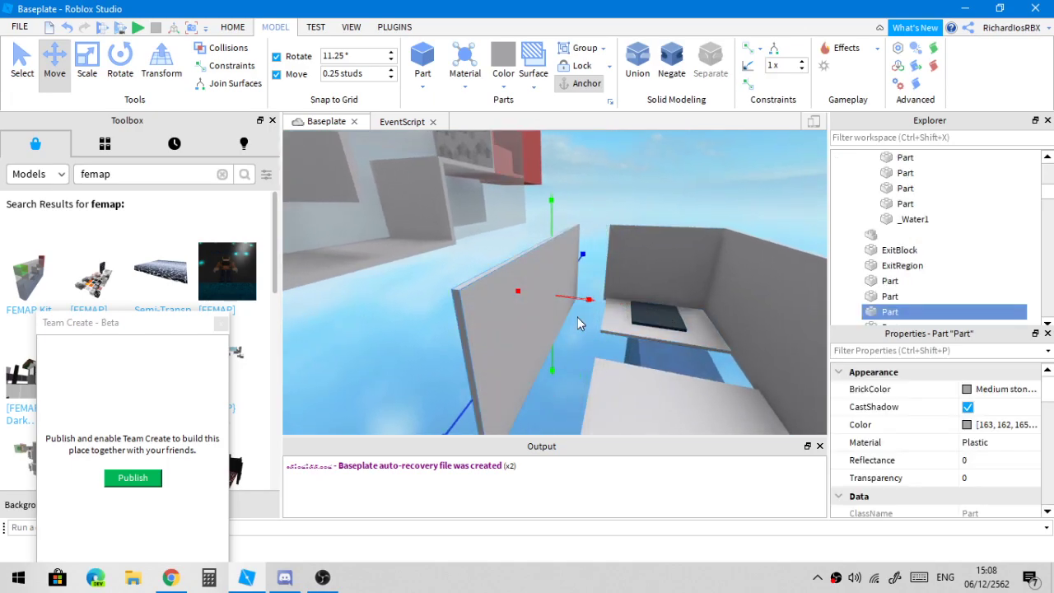
Rotate the detached side wall about its Z axis so that it leans at an angle
{"action": "key", "text": "ctrl+4"}
{"action": "key", "text": "s"}
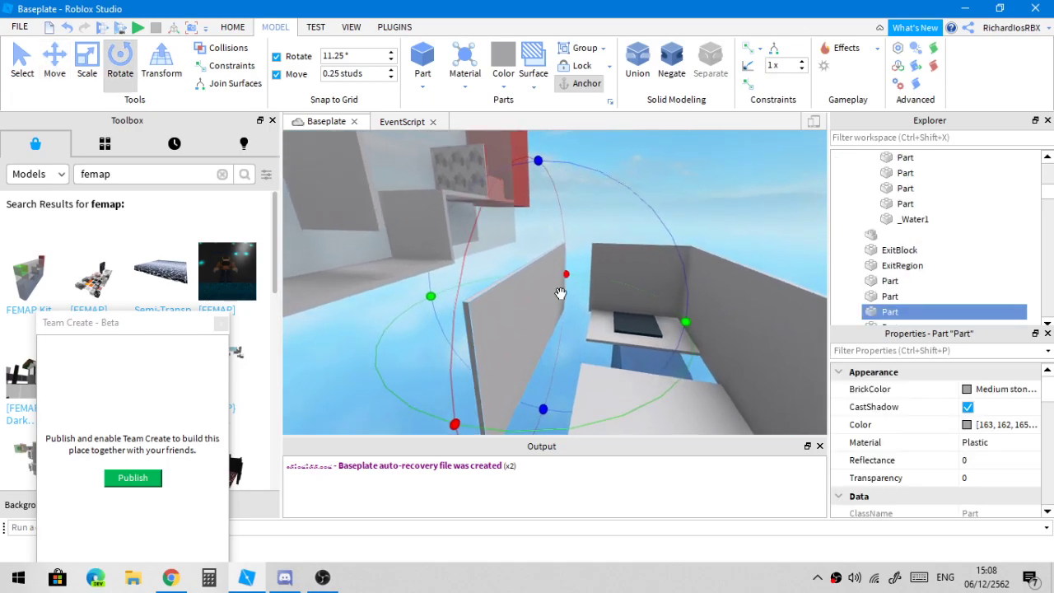
{"action": "left_click_drag", "start_coordinate": [537, 160], "coordinate": [596, 212]}
{"action": "key", "text": "ctrl+1"}
{"action": "key", "text": "ctrl+2"}
{"action": "scroll", "coordinate": [590, 228], "scroll_direction": "up", "scroll_amount": 3}
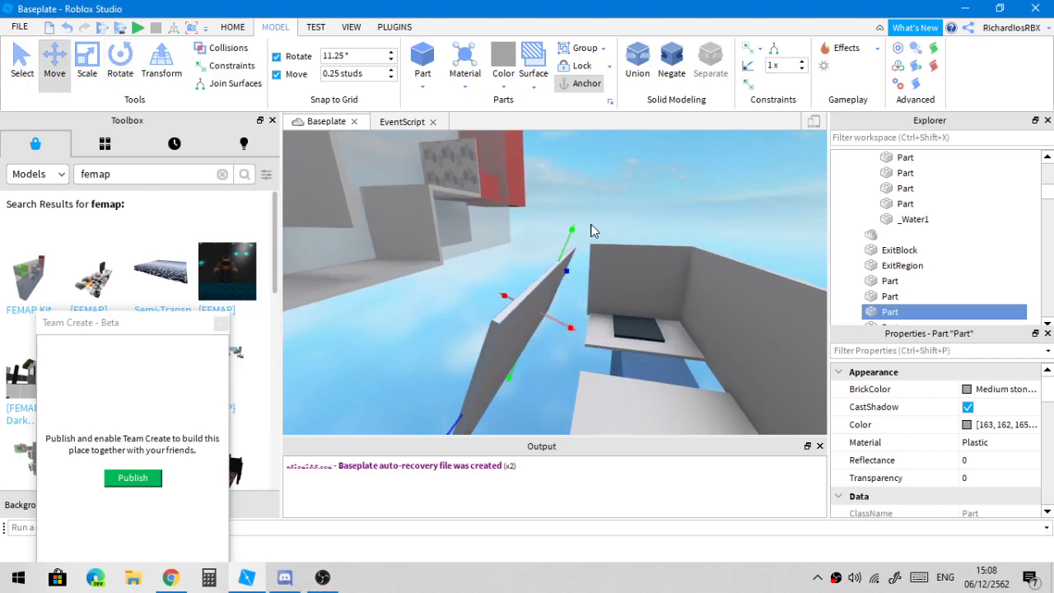
{"action": "scroll", "coordinate": [594, 232], "scroll_direction": "down", "scroll_amount": 2}
{"action": "scroll", "coordinate": [585, 244], "scroll_direction": "up", "scroll_amount": 1}
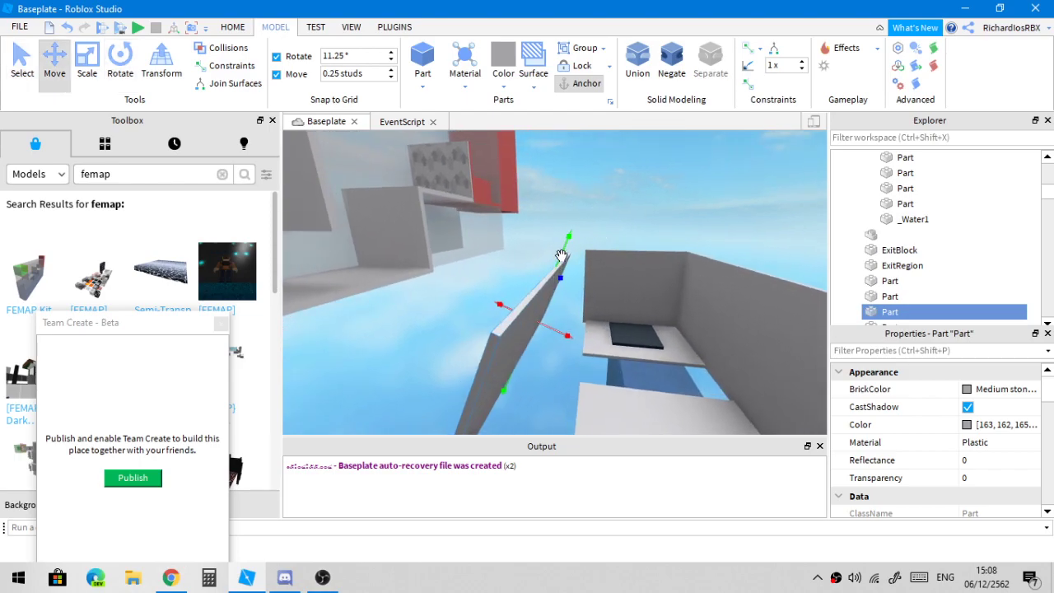
{"action": "right_click_drag", "start_coordinate": [560, 256], "coordinate": [628, 181]}
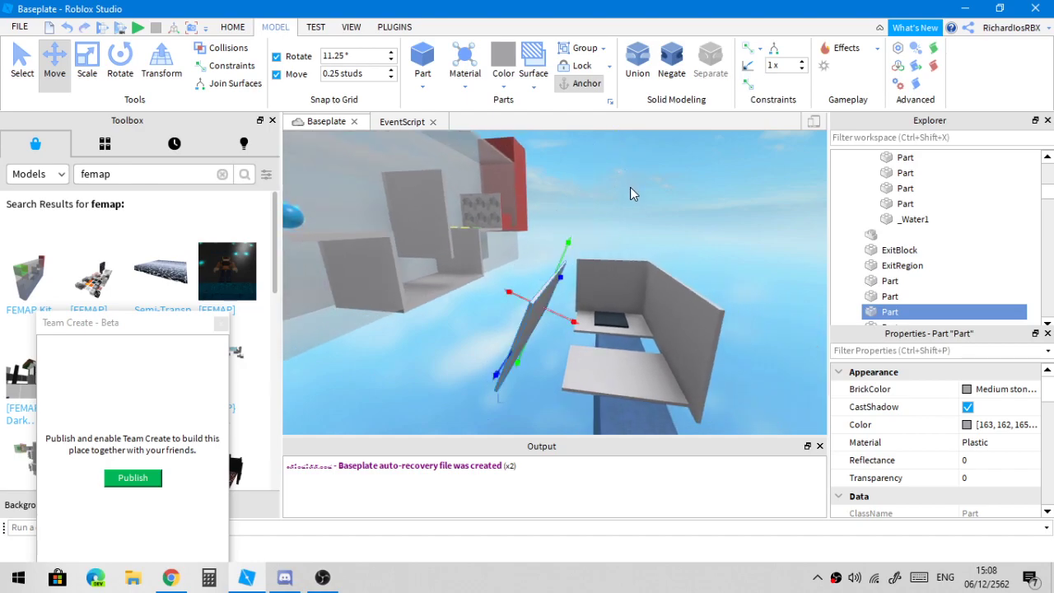
Raise the tilted wall straight up along the world Y axis and toggle the move handles between world and local axes
{"action": "key", "text": "ctrl+l"}
{"action": "left_click_drag", "start_coordinate": [541, 254], "coordinate": [586, 102]}
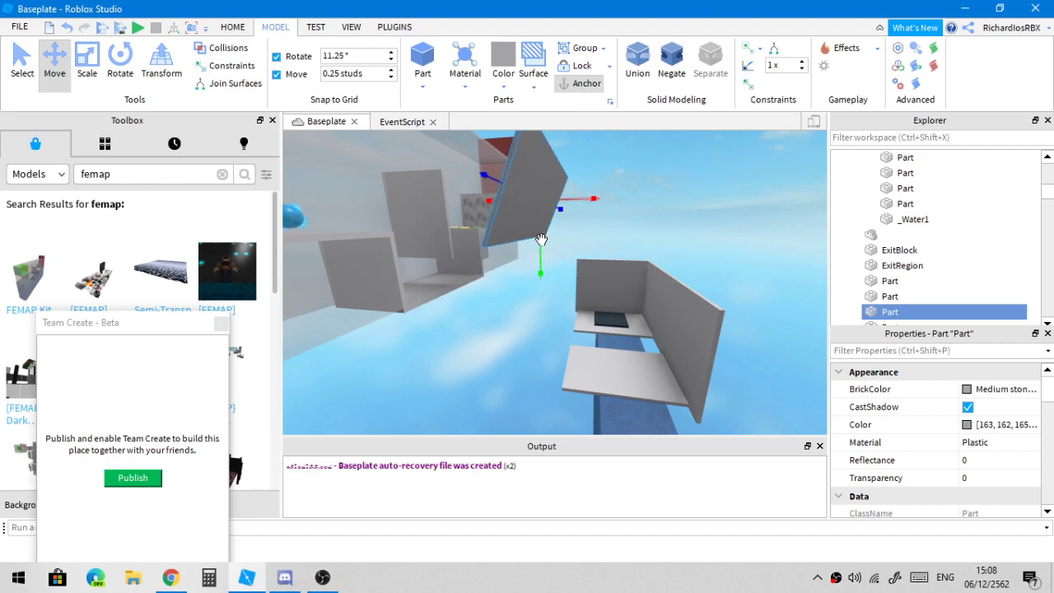
{"action": "key", "text": "ctrl+l"}
{"action": "right_click_drag", "start_coordinate": [598, 238], "coordinate": [600, 222]}
{"action": "scroll", "coordinate": [599, 223], "scroll_direction": "down", "scroll_amount": 3}
{"action": "scroll", "coordinate": [599, 222], "scroll_direction": "up", "scroll_amount": 5}
{"action": "scroll", "coordinate": [600, 222], "scroll_direction": "down", "scroll_amount": 4}
{"action": "scroll", "coordinate": [600, 222], "scroll_direction": "up", "scroll_amount": 1}
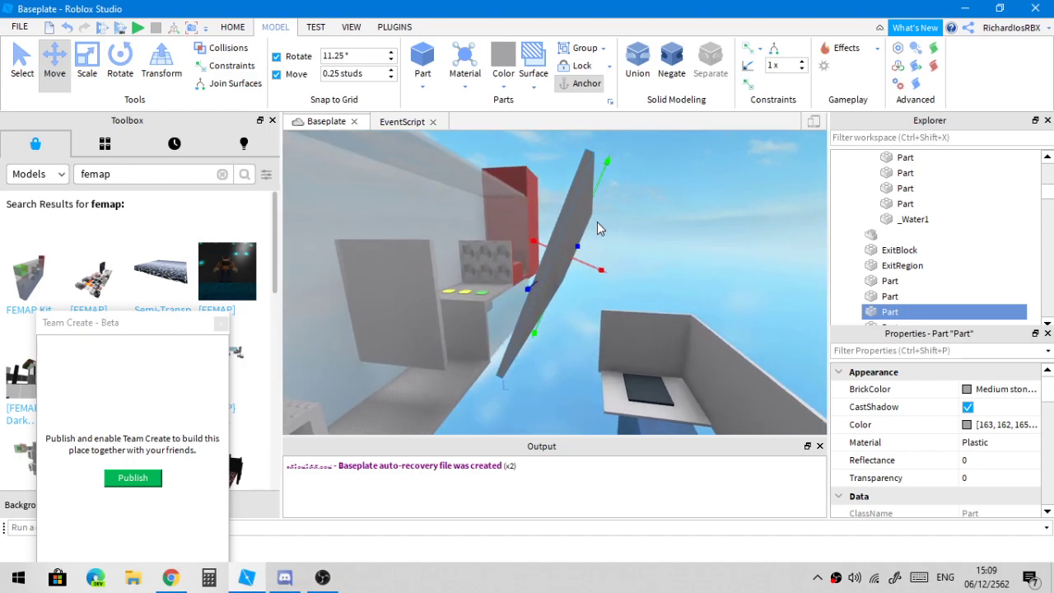
{"action": "key", "text": "ctrl+l"}
{"action": "key", "text": "ctrl+l"}
{"action": "key", "text": "ctrl+l"}
{"action": "key", "text": "ctrl+l"}
Review the last argument of the moveWater call in EventScript
{"action": "left_click", "coordinate": [415, 125]}
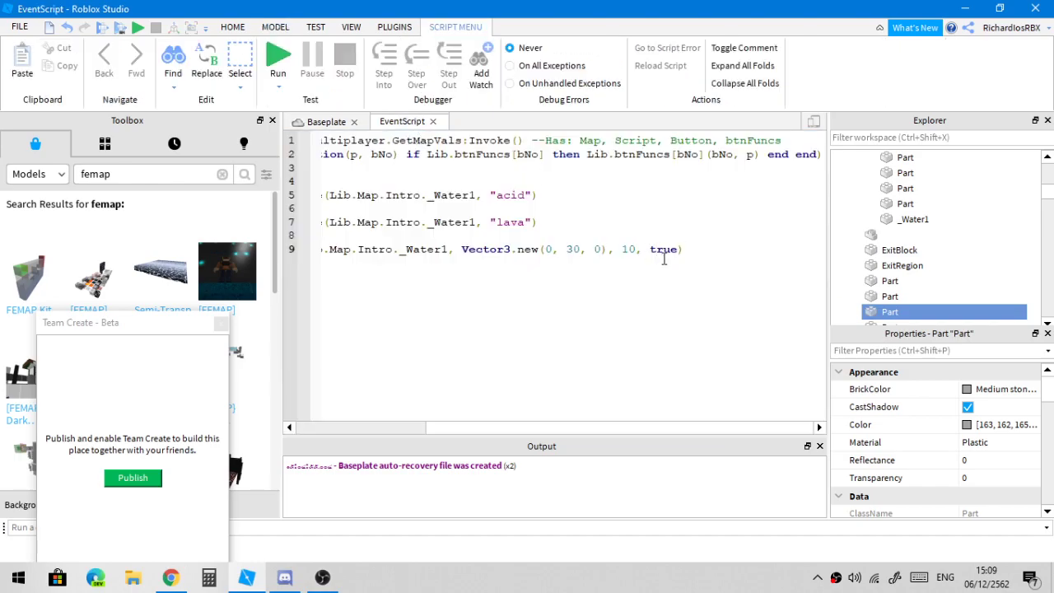
{"action": "triple_click", "coordinate": [669, 249]}
{"action": "left_click", "coordinate": [682, 240]}
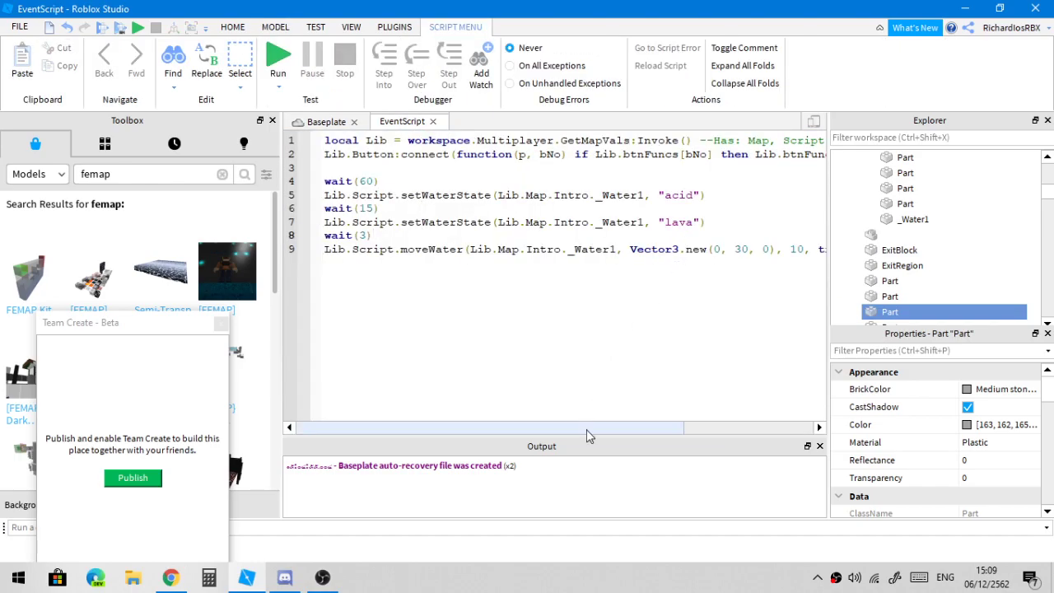
{"action": "left_click_drag", "start_coordinate": [586, 429], "coordinate": [549, 430]}
Insert an anchored part on the second floor piece in the Baseplate view and set its size to 4, 4, 4
{"action": "left_click", "coordinate": [317, 121]}
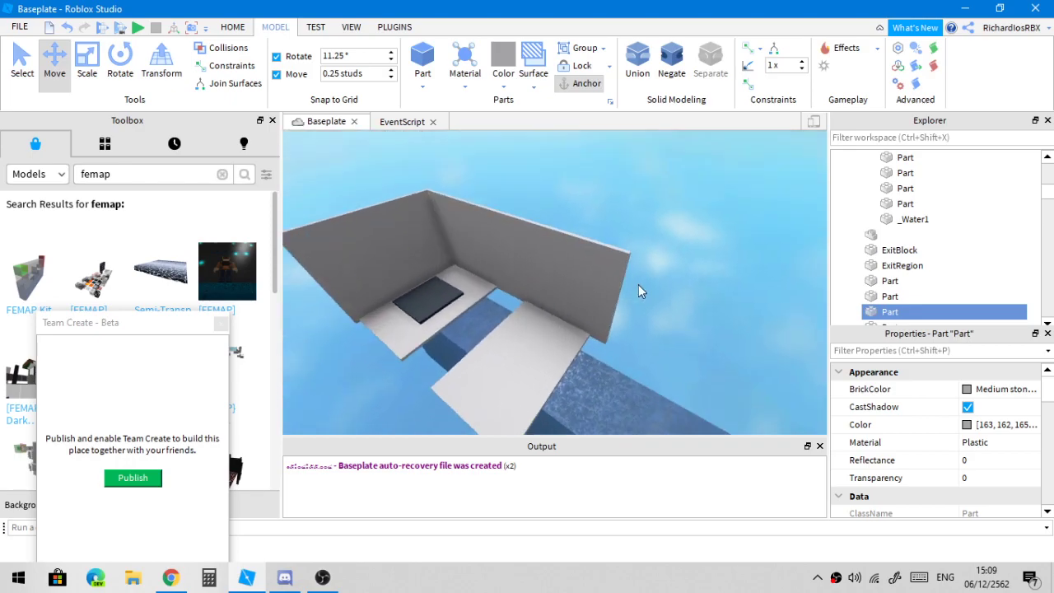
{"action": "right_click_drag", "start_coordinate": [637, 284], "coordinate": [636, 284]}
{"action": "key", "text": "w"}
{"action": "key", "text": "d"}
{"action": "left_click", "coordinate": [421, 59]}
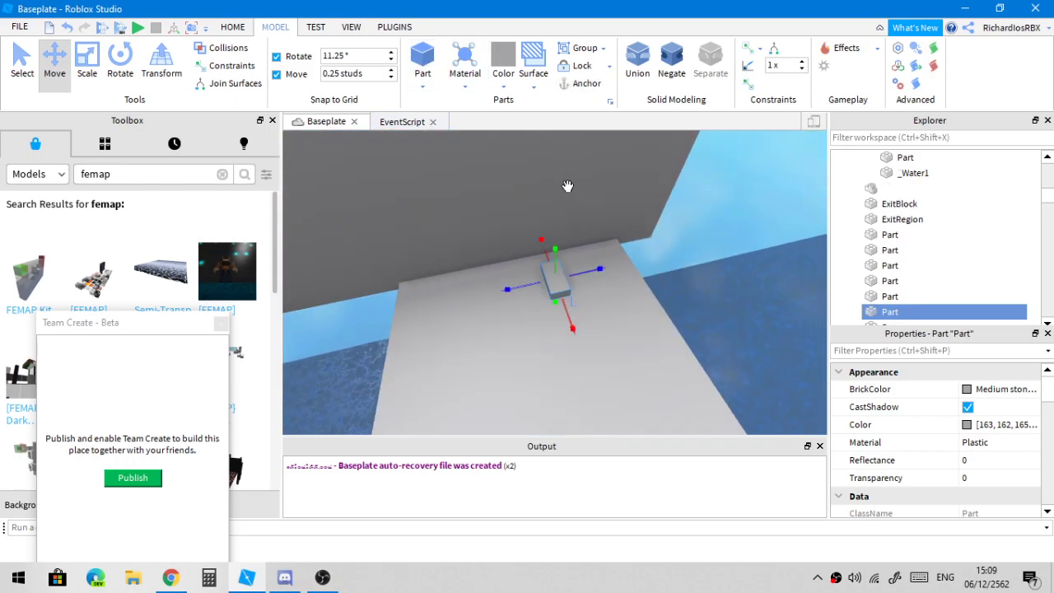
{"action": "scroll", "coordinate": [976, 470], "scroll_direction": "down", "scroll_amount": 10}
{"action": "scroll", "coordinate": [971, 463], "scroll_direction": "up", "scroll_amount": 3}
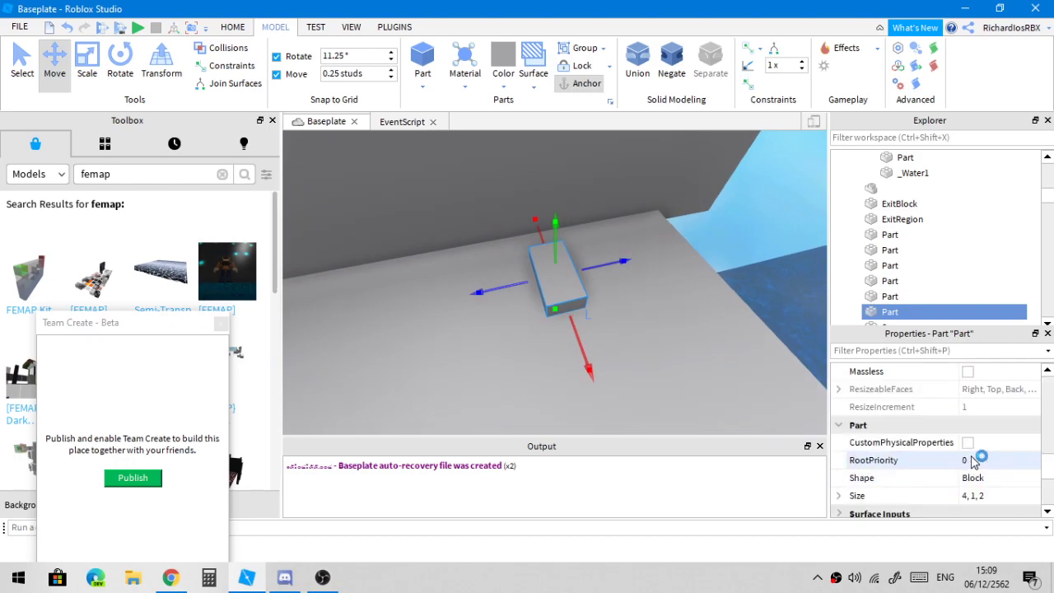
{"action": "left_click", "coordinate": [987, 504]}
{"action": "type", "text": "4, 4, 4"}
{"action": "key", "text": "Return"}
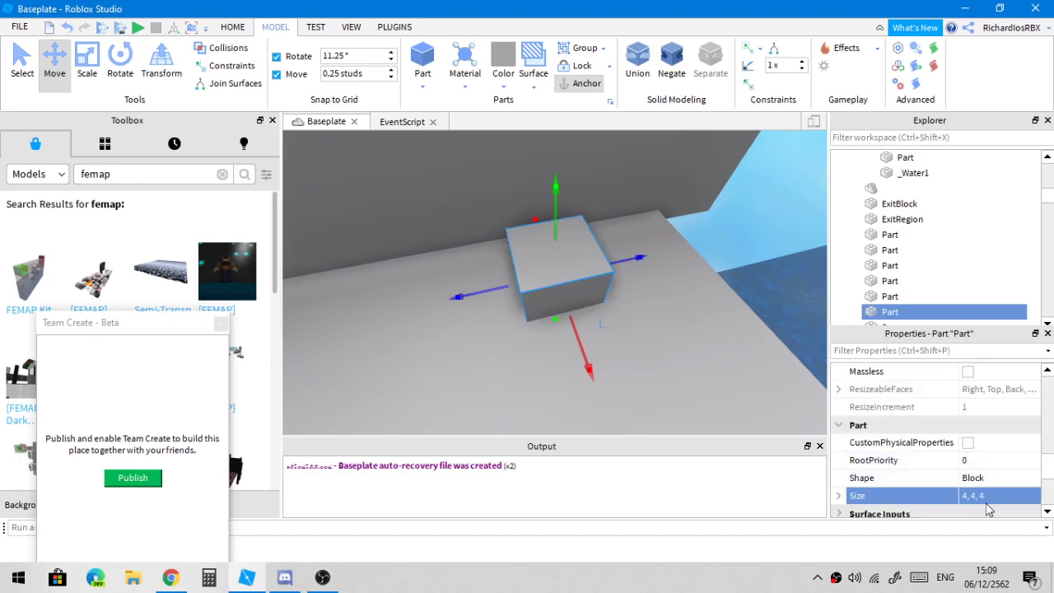
Reposition the new cube so it rests on top of the second floor piece near its edge
{"action": "key", "text": "ctrl+1"}
{"action": "scroll", "coordinate": [643, 351], "scroll_direction": "up", "scroll_amount": 5}
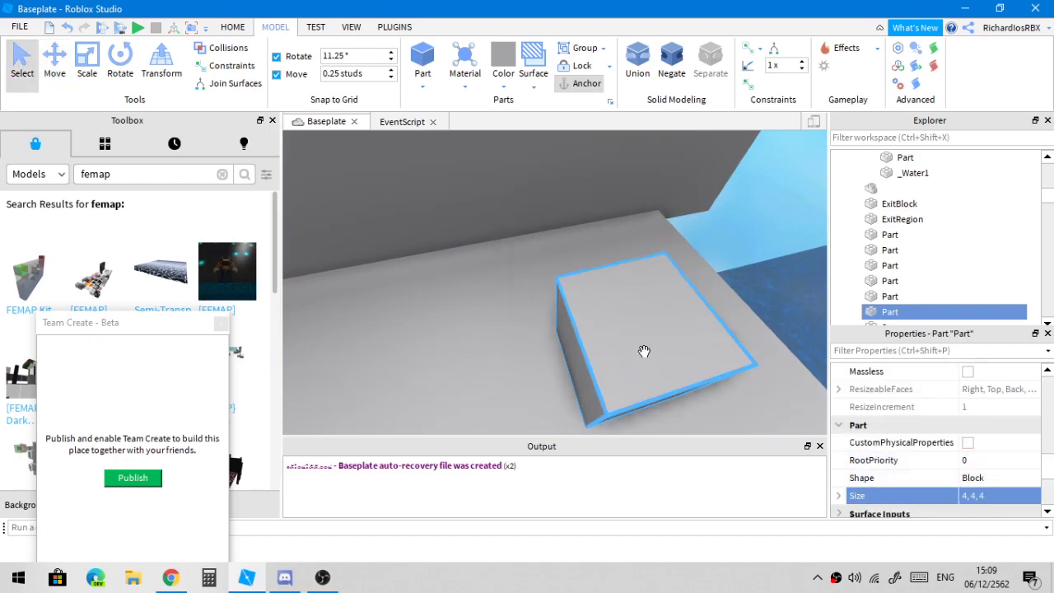
{"action": "right_click_drag", "start_coordinate": [644, 351], "coordinate": [641, 328]}
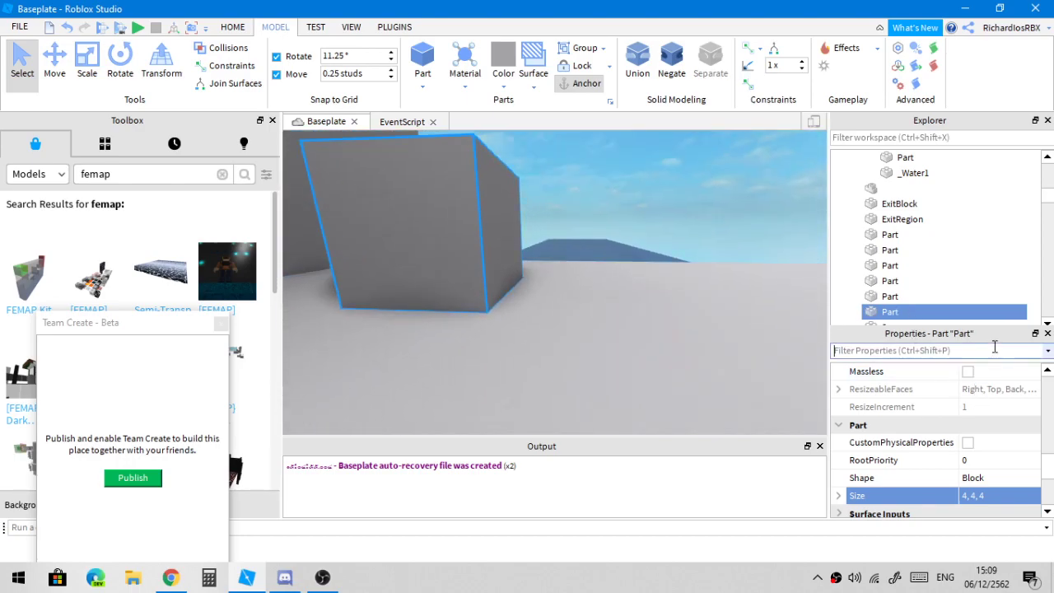
Set the new cube's BrickColor to Bright yellow and its Material to Wood
{"action": "scroll", "coordinate": [1021, 411], "scroll_direction": "up", "scroll_amount": 5}
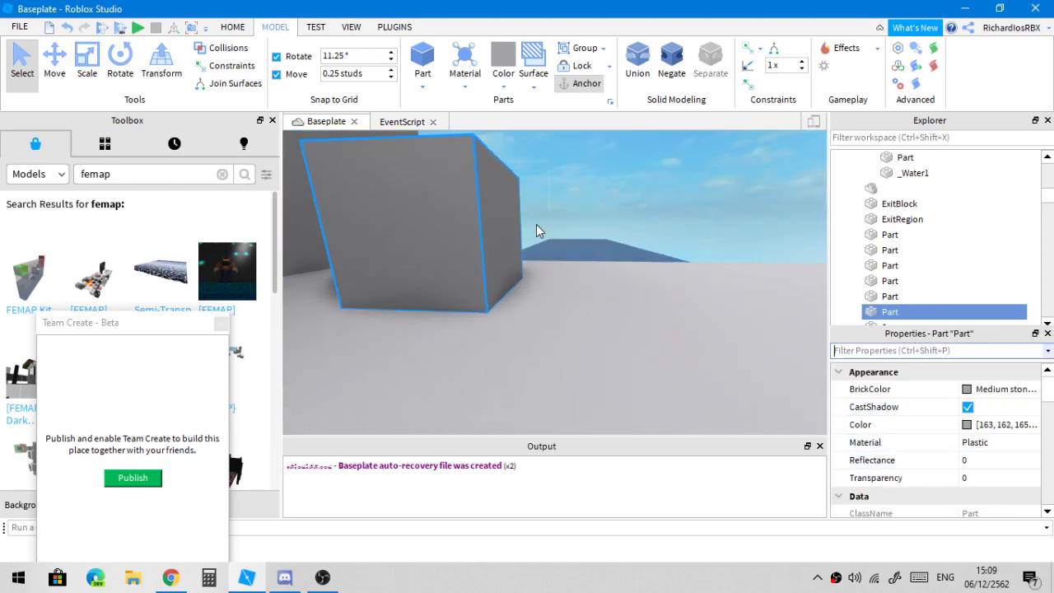
{"action": "right_click_drag", "start_coordinate": [522, 217], "coordinate": [525, 219]}
{"action": "scroll", "coordinate": [695, 329], "scroll_direction": "up", "scroll_amount": 4}
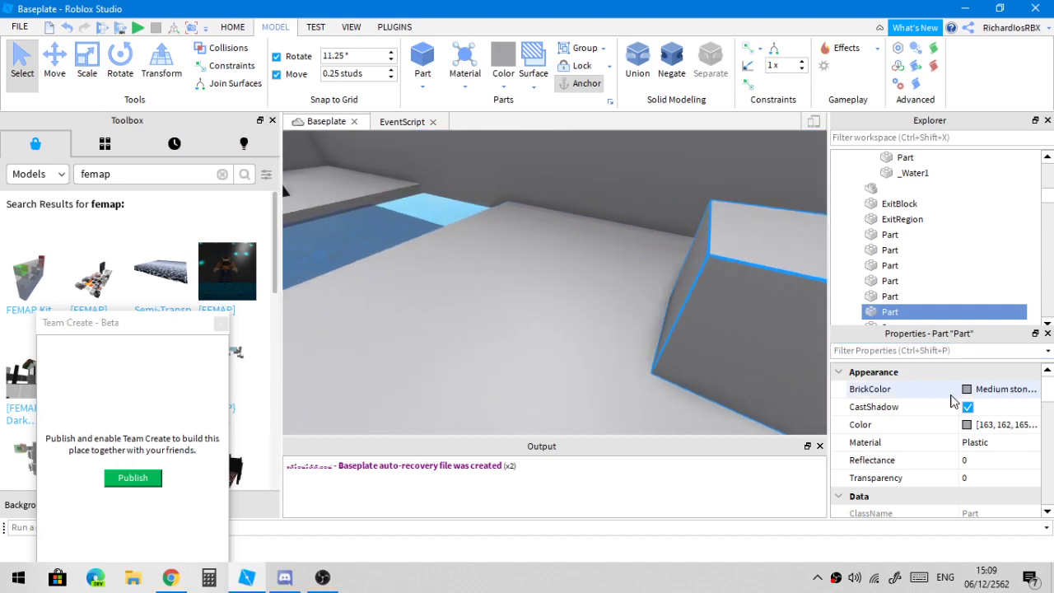
{"action": "left_click", "coordinate": [988, 388]}
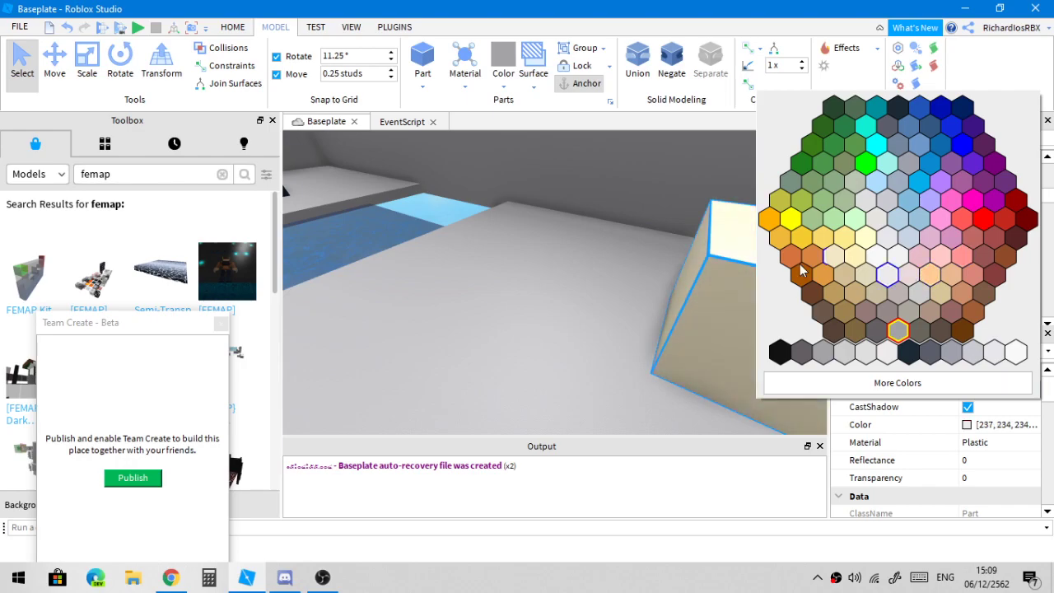
{"action": "left_click", "coordinate": [811, 237]}
{"action": "left_click", "coordinate": [1010, 447]}
{"action": "scroll", "coordinate": [1010, 447], "scroll_direction": "down", "scroll_amount": 1}
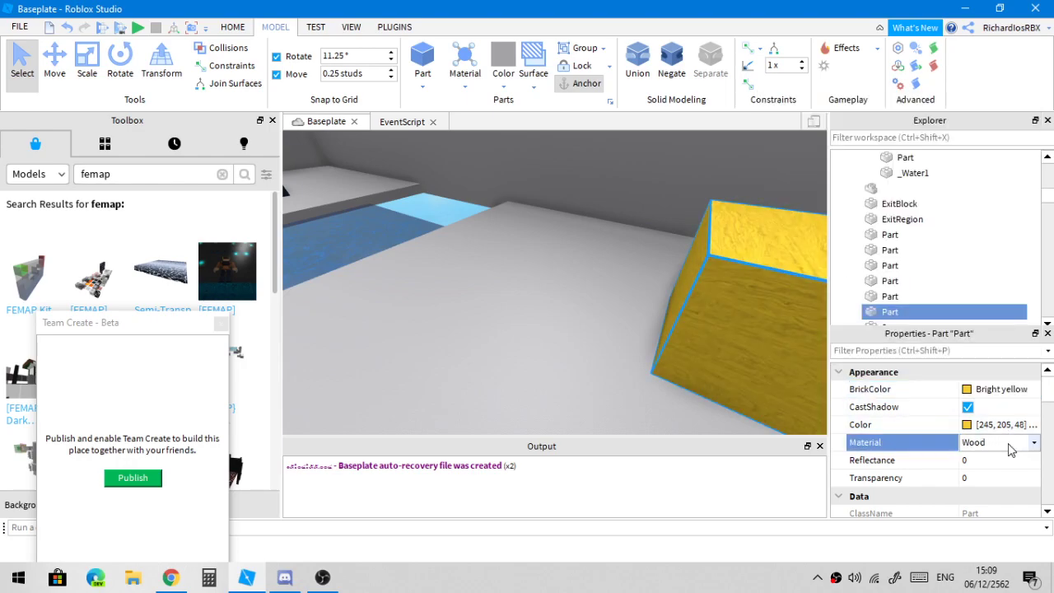
{"action": "right_click_drag", "start_coordinate": [665, 253], "coordinate": [666, 254]}
{"action": "key", "text": "f"}
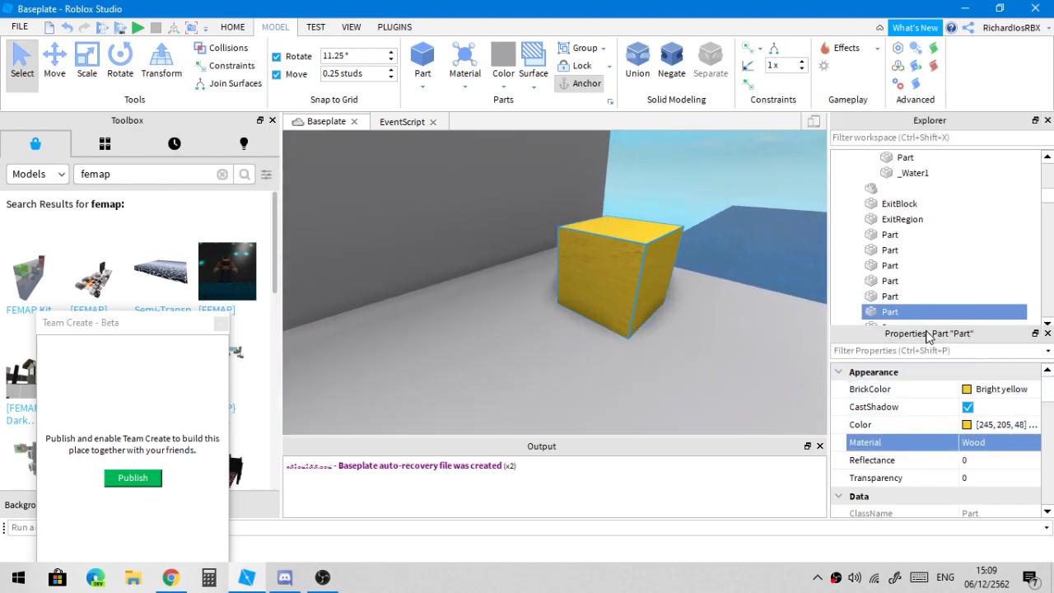
Add a SelectionBox inside the yellow cube and set its LineThickness to 0.1
{"action": "left_click", "coordinate": [915, 311]}
{"action": "type", "text": "se"}
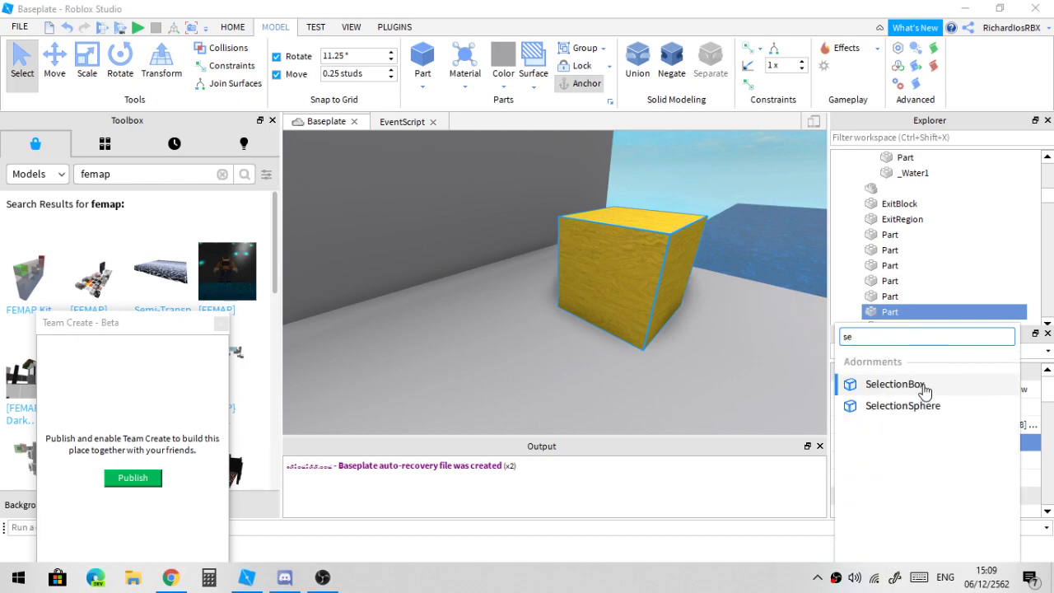
{"action": "left_click", "coordinate": [923, 387]}
{"action": "left_click", "coordinate": [984, 407]}
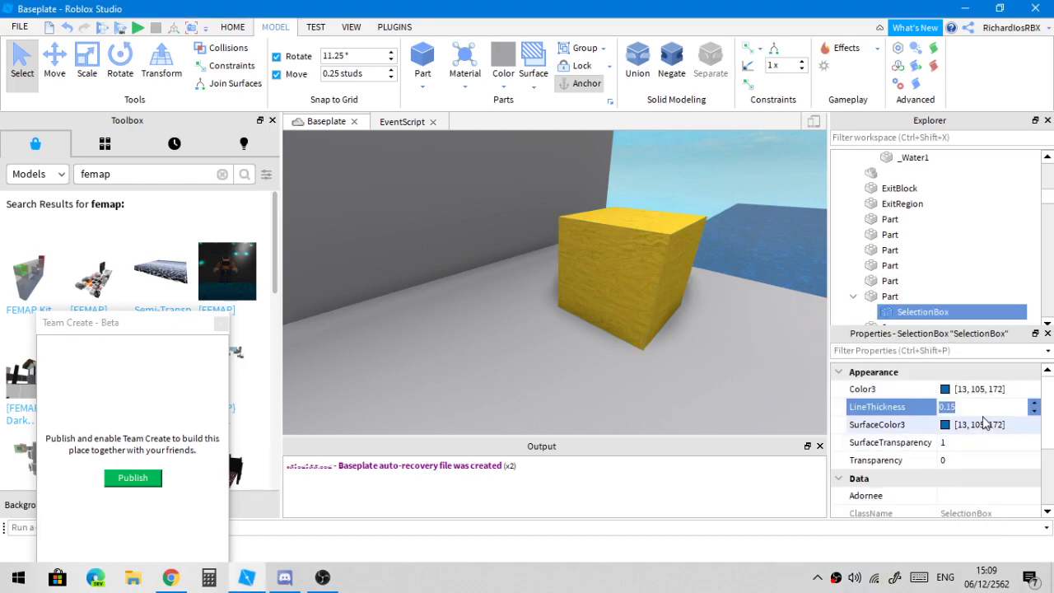
{"action": "type", "text": "0.1"}
Set the SelectionBox's Color3 to black (0, 0, 0) and assign the yellow cube as its Adornee
{"action": "left_click", "coordinate": [945, 388]}
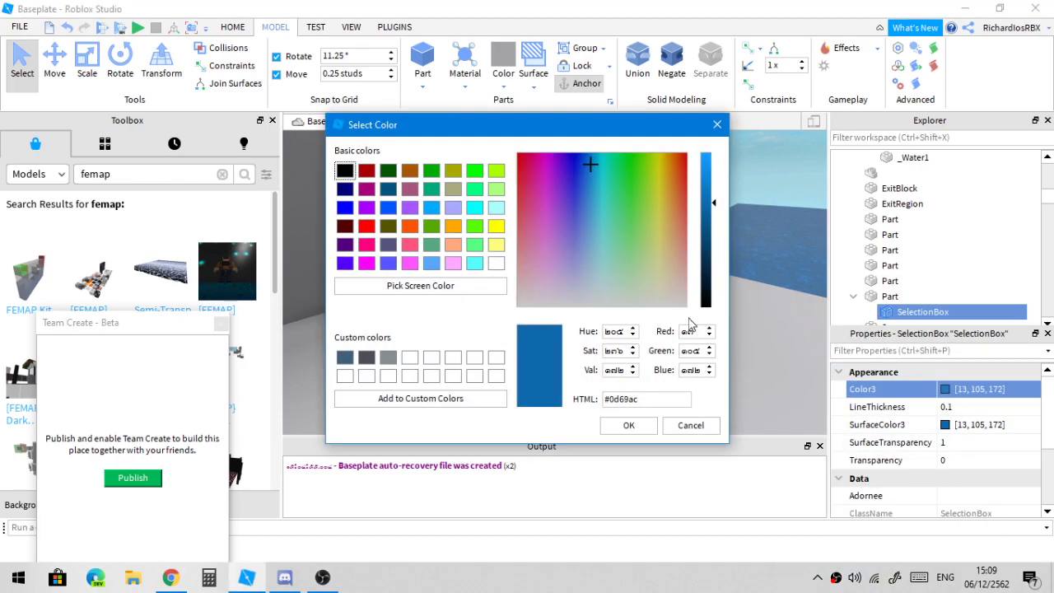
{"action": "left_click", "coordinate": [628, 425]}
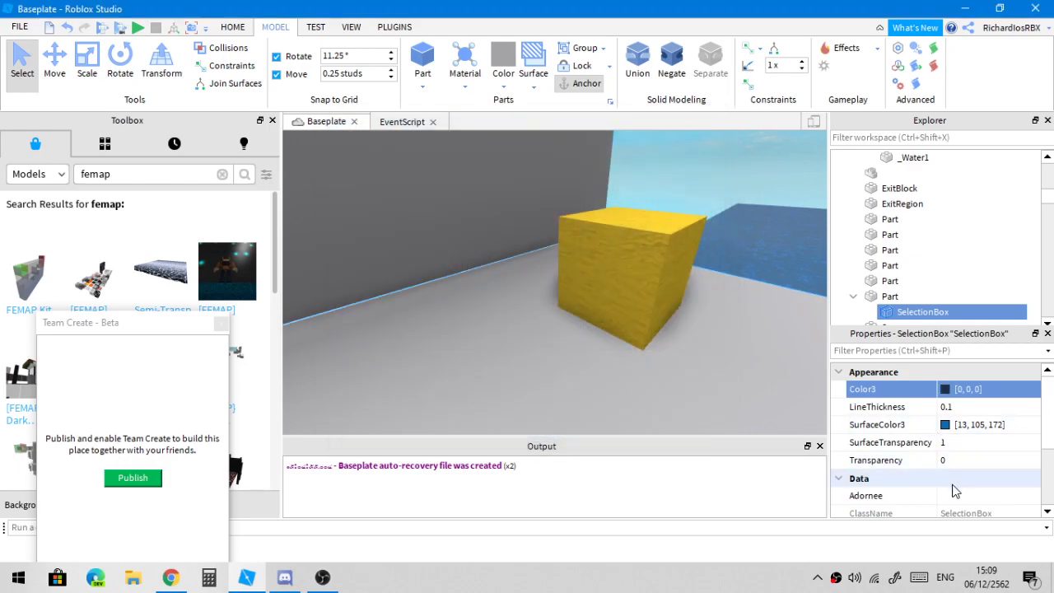
{"action": "left_click", "coordinate": [954, 495]}
{"action": "left_click", "coordinate": [889, 296]}
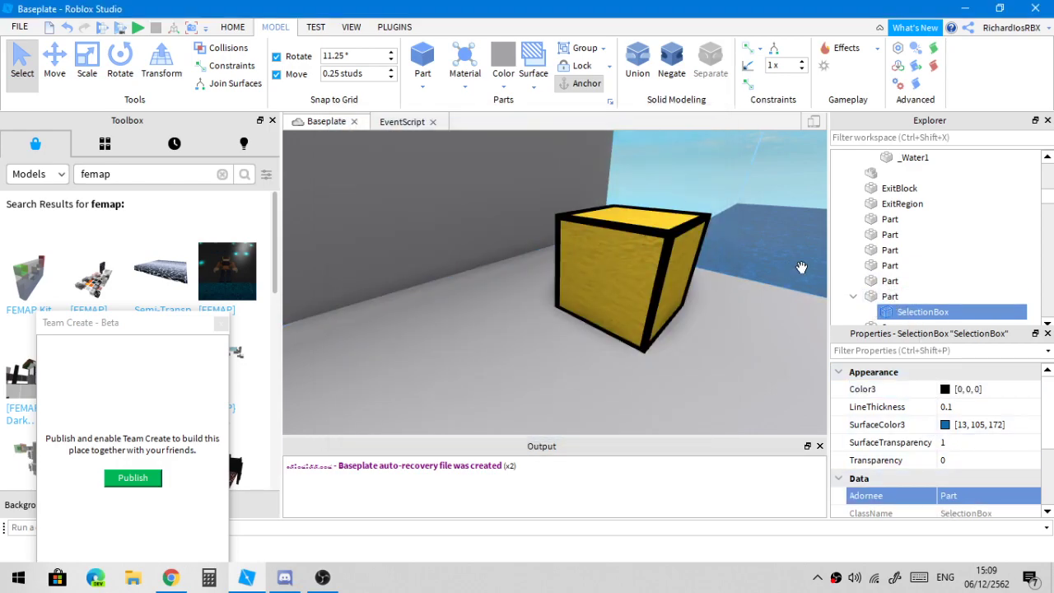
Set the MapName value in the map's Settings folder to "gay"
{"action": "right_click_drag", "start_coordinate": [654, 248], "coordinate": [656, 255]}
{"action": "scroll", "coordinate": [654, 248], "scroll_direction": "up", "scroll_amount": 4}
{"action": "scroll", "coordinate": [654, 248], "scroll_direction": "down", "scroll_amount": 4}
{"action": "scroll", "coordinate": [655, 248], "scroll_direction": "down", "scroll_amount": 4}
{"action": "scroll", "coordinate": [950, 192], "scroll_direction": "up", "scroll_amount": 6}
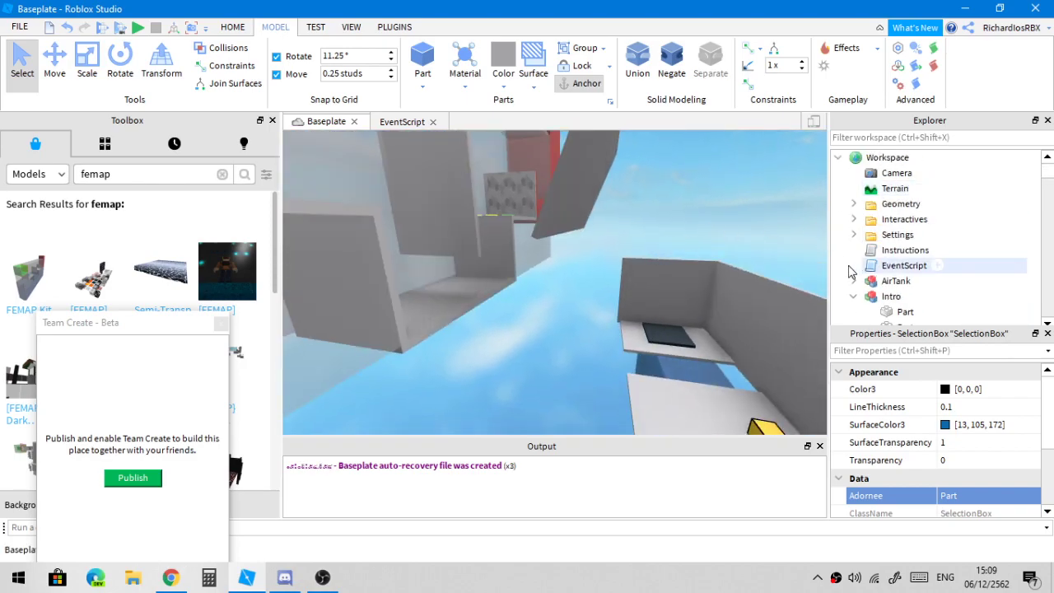
{"action": "left_click", "coordinate": [853, 297]}
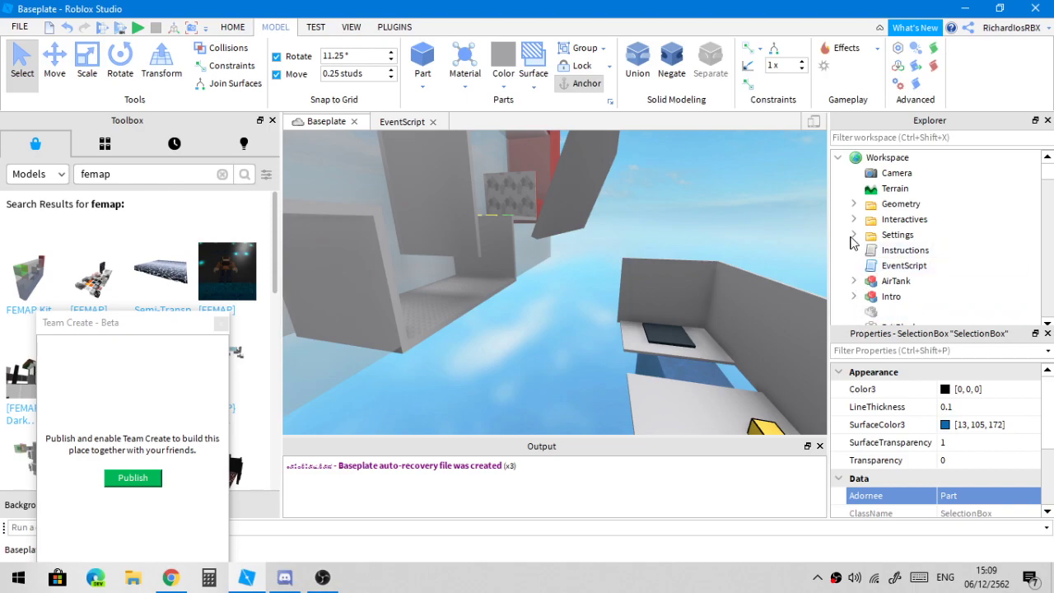
{"action": "left_click", "coordinate": [853, 235]}
{"action": "scroll", "coordinate": [897, 263], "scroll_direction": "down", "scroll_amount": 2}
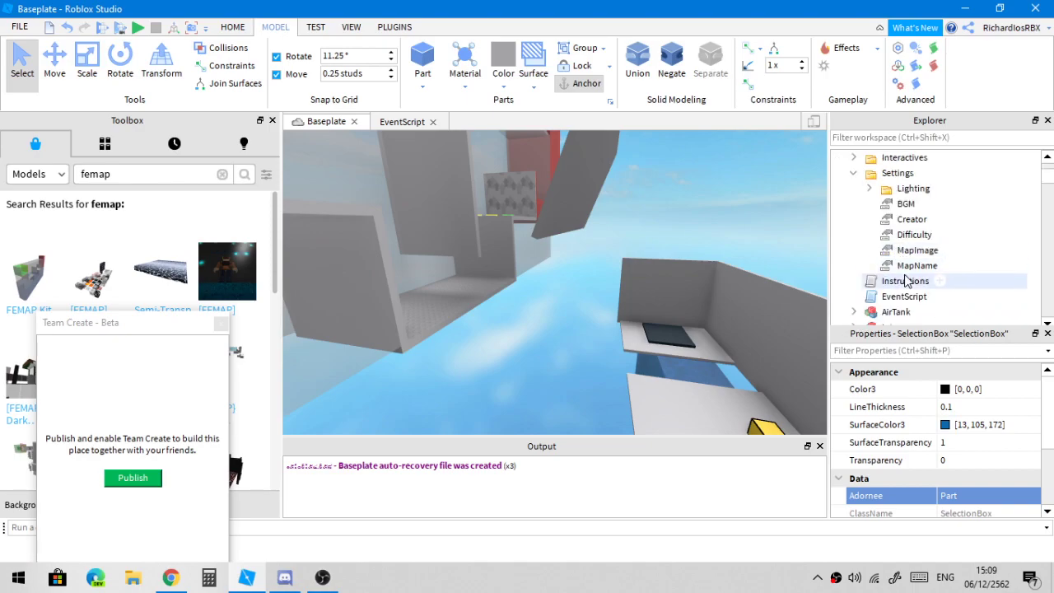
{"action": "left_click", "coordinate": [906, 270]}
{"action": "left_click", "coordinate": [957, 442]}
{"action": "type", "text": "gay"}
{"action": "key", "text": "Return"}
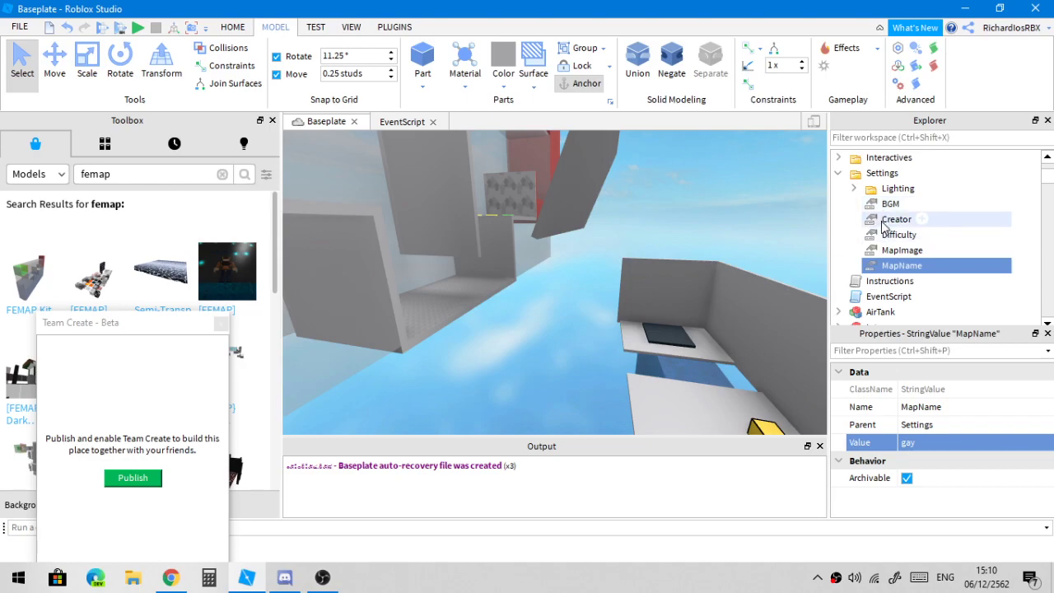
Set the Creator value in the Settings folder to the map creator's username
{"action": "left_click", "coordinate": [893, 219]}
{"action": "left_click", "coordinate": [954, 449]}
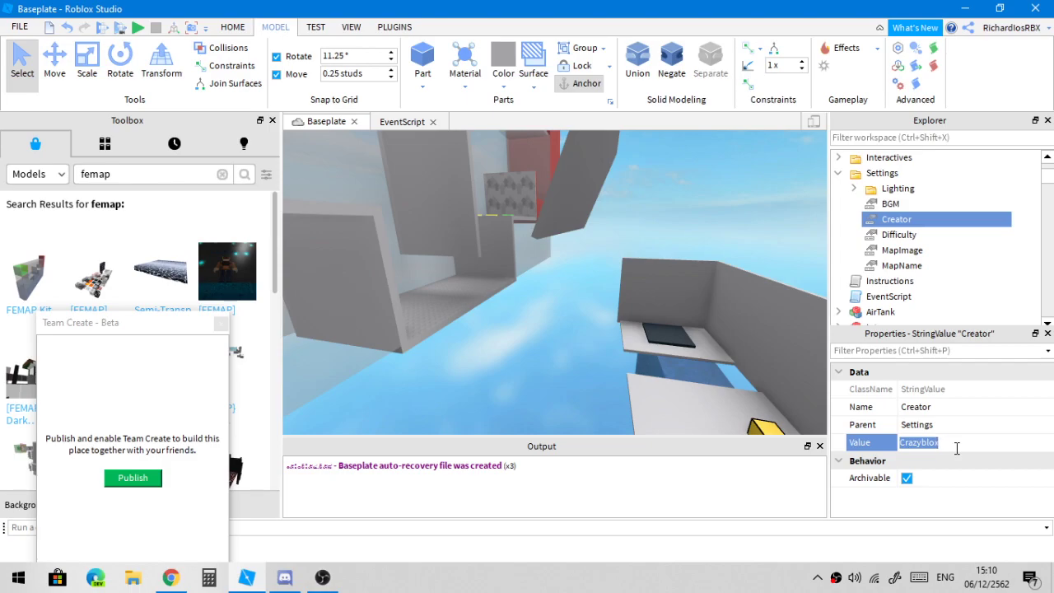
{"action": "type", "text": "nana2050"}
{"action": "key", "text": "Return"}
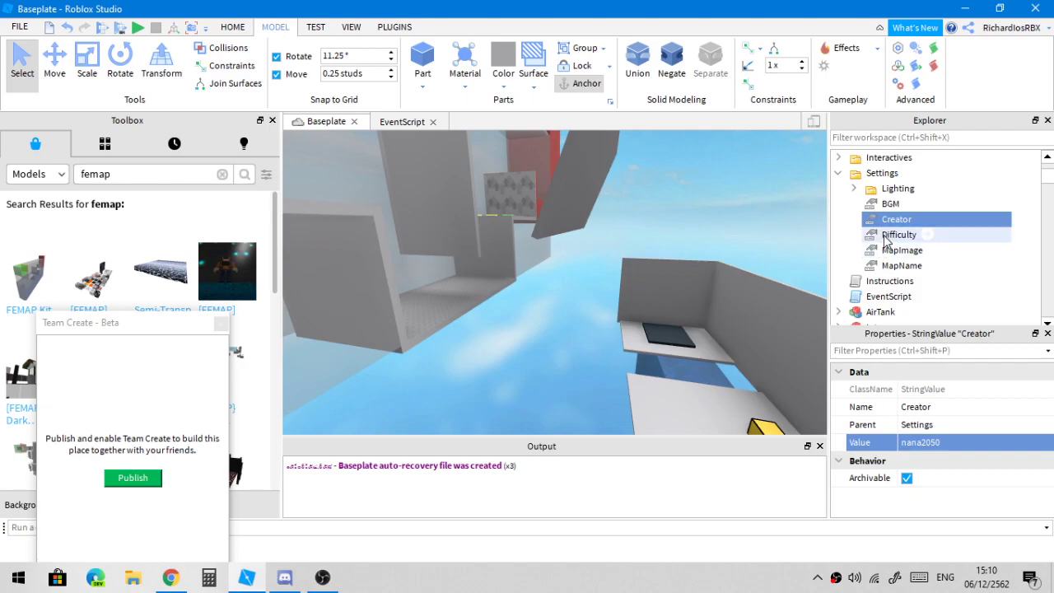
Set the Difficulty value in the Settings folder to 5
{"action": "left_click", "coordinate": [980, 234]}
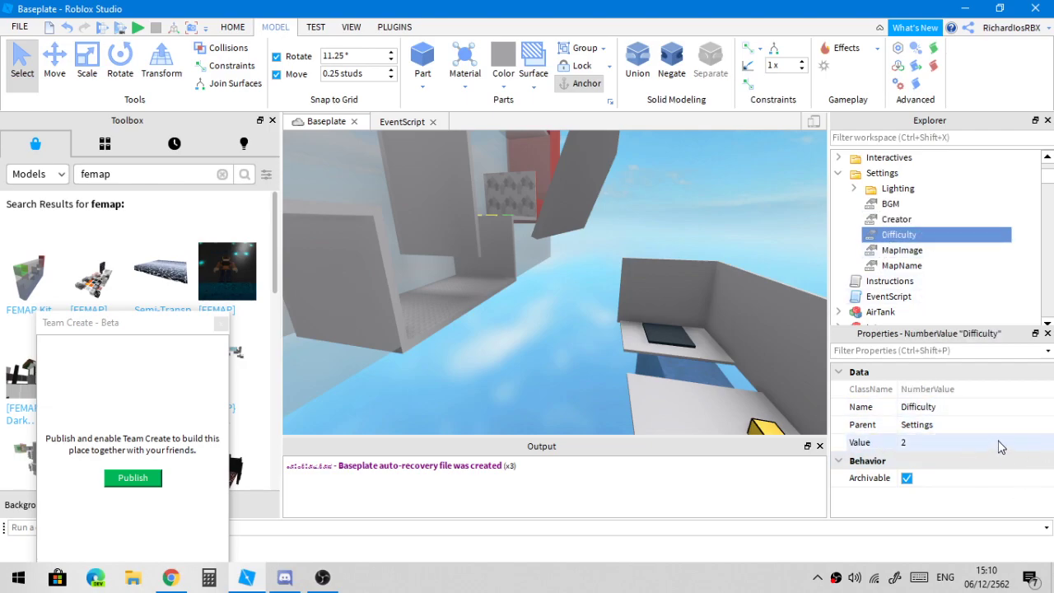
{"action": "left_click", "coordinate": [987, 443]}
{"action": "type", "text": "1"}
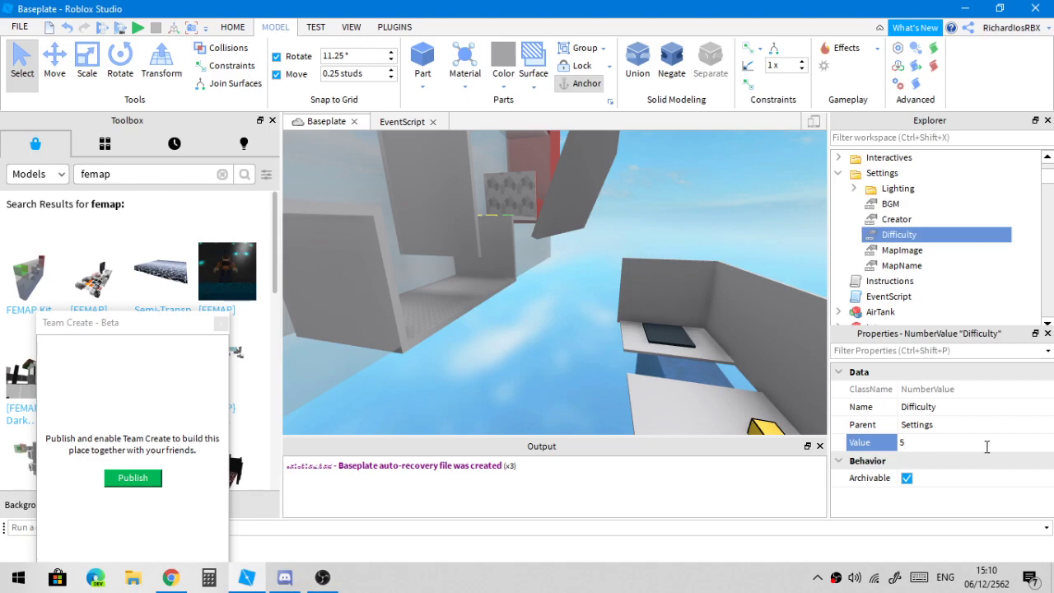
Select the MapImage setting, then switch to Chrome and open the Decals list on the Roblox Develop page
{"action": "left_click", "coordinate": [914, 252]}
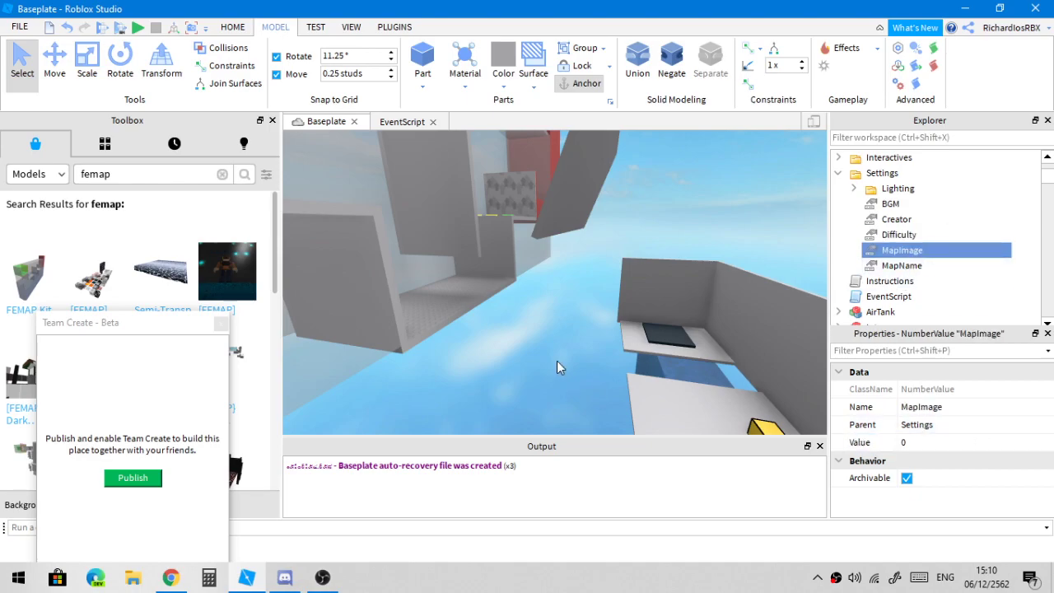
{"action": "right_click_drag", "start_coordinate": [537, 341], "coordinate": [537, 341]}
{"action": "left_click", "coordinate": [681, 294]}
{"action": "right_click_drag", "start_coordinate": [681, 294], "coordinate": [256, 477]}
{"action": "left_click", "coordinate": [170, 577]}
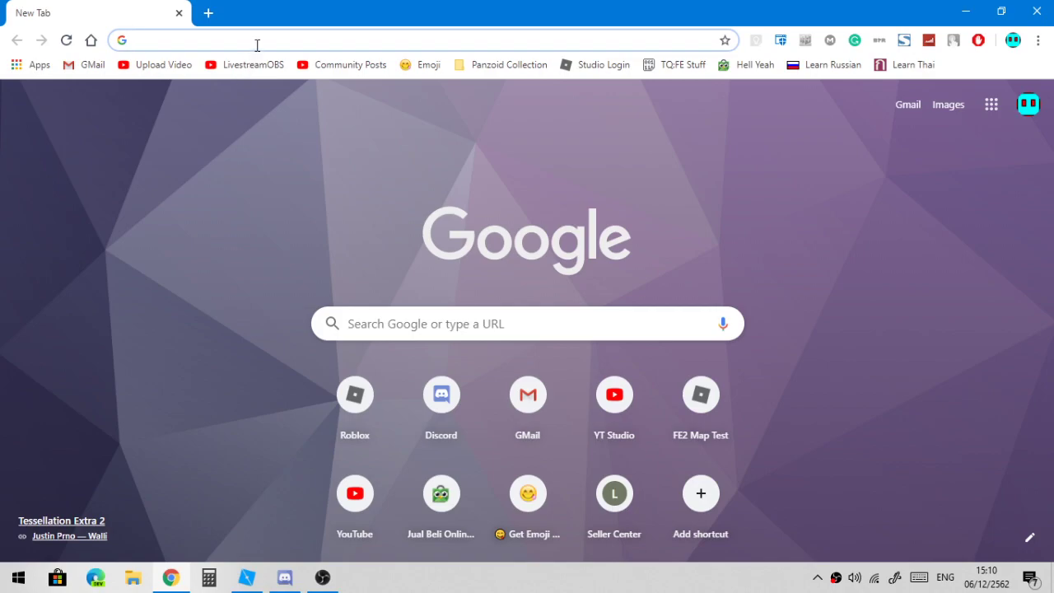
{"action": "type", "text": "deve"}
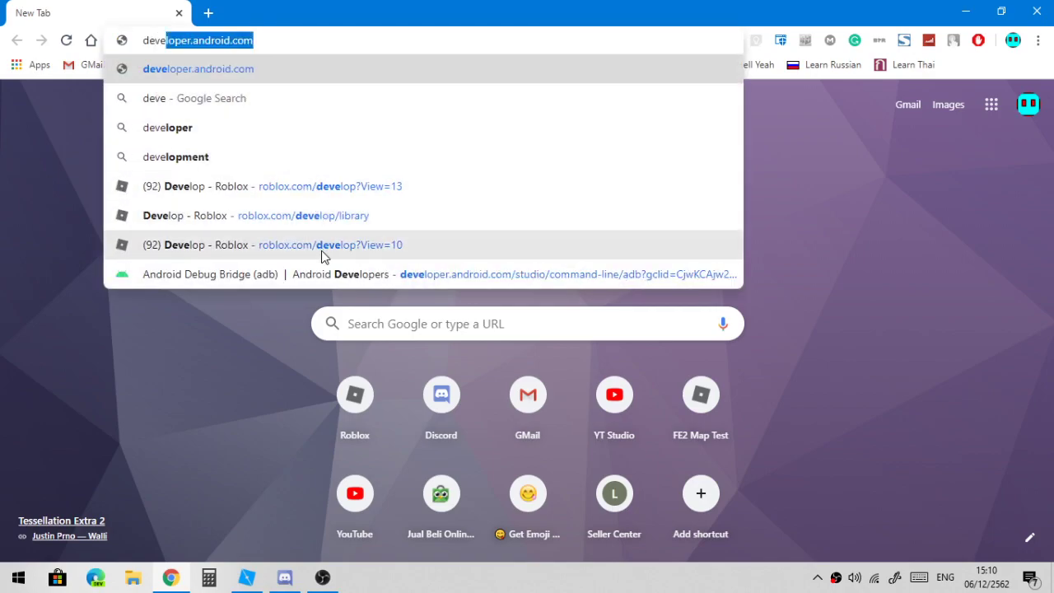
{"action": "left_click", "coordinate": [321, 197]}
{"action": "left_click", "coordinate": [321, 197]}
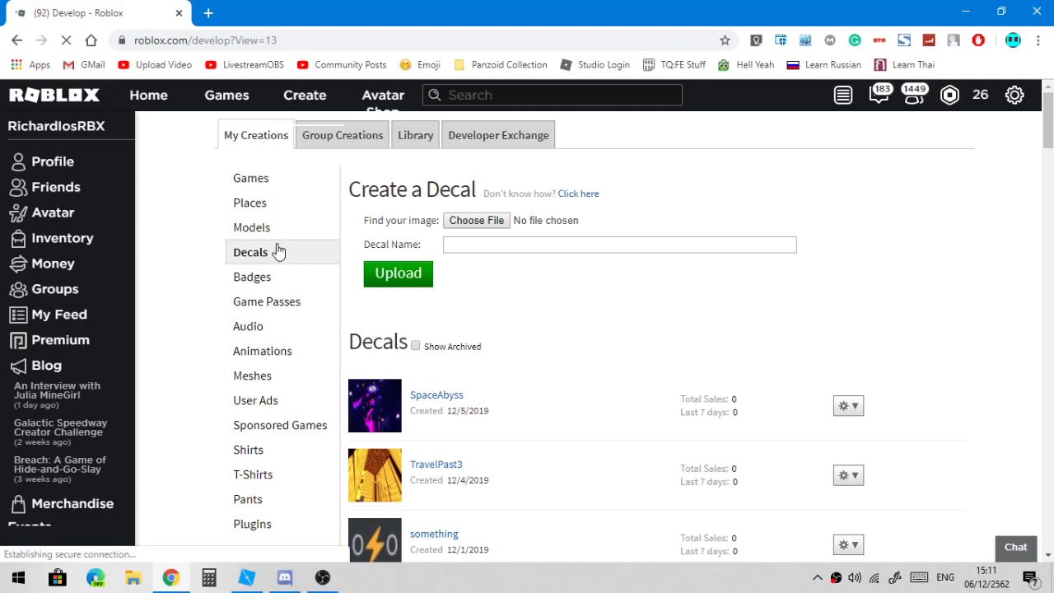
Open the SpaceAbyss decal's page and copy its asset ID from the web address
{"action": "scroll", "coordinate": [611, 344], "scroll_direction": "down", "scroll_amount": 1}
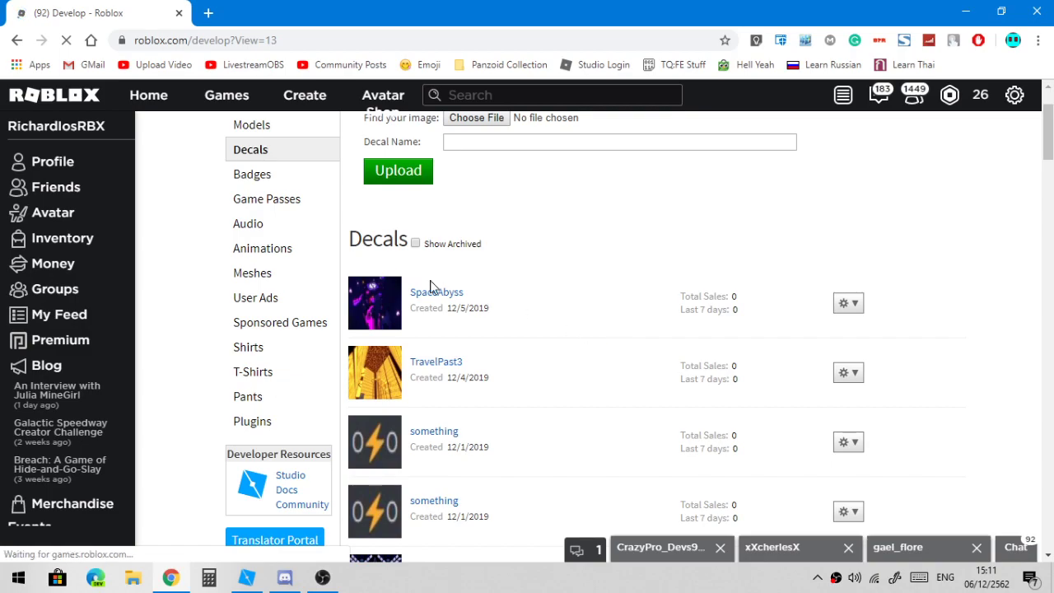
{"action": "scroll", "coordinate": [430, 286], "scroll_direction": "down", "scroll_amount": 1}
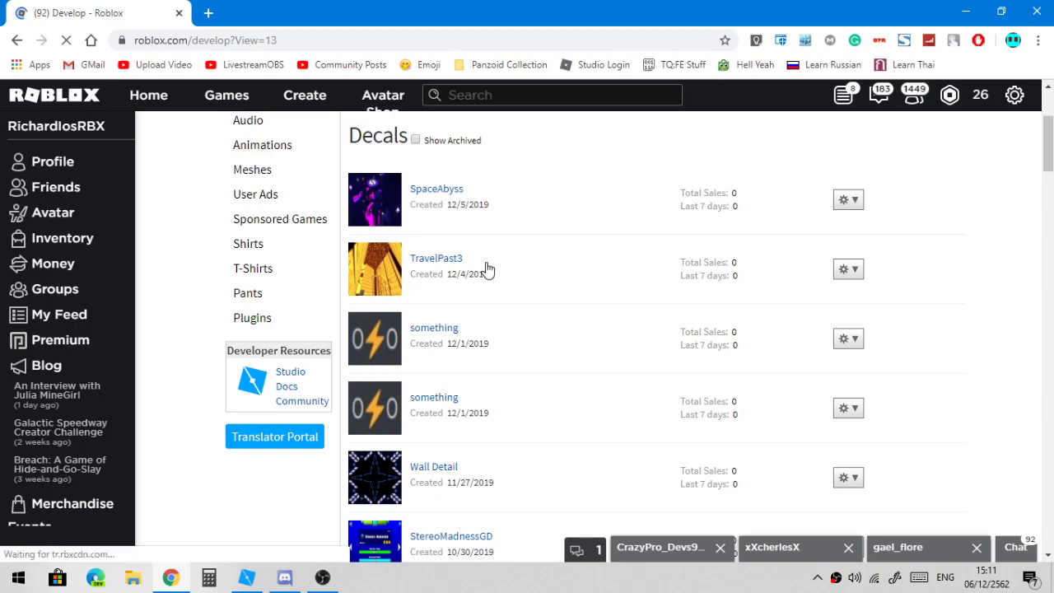
{"action": "scroll", "coordinate": [486, 269], "scroll_direction": "down", "scroll_amount": 2}
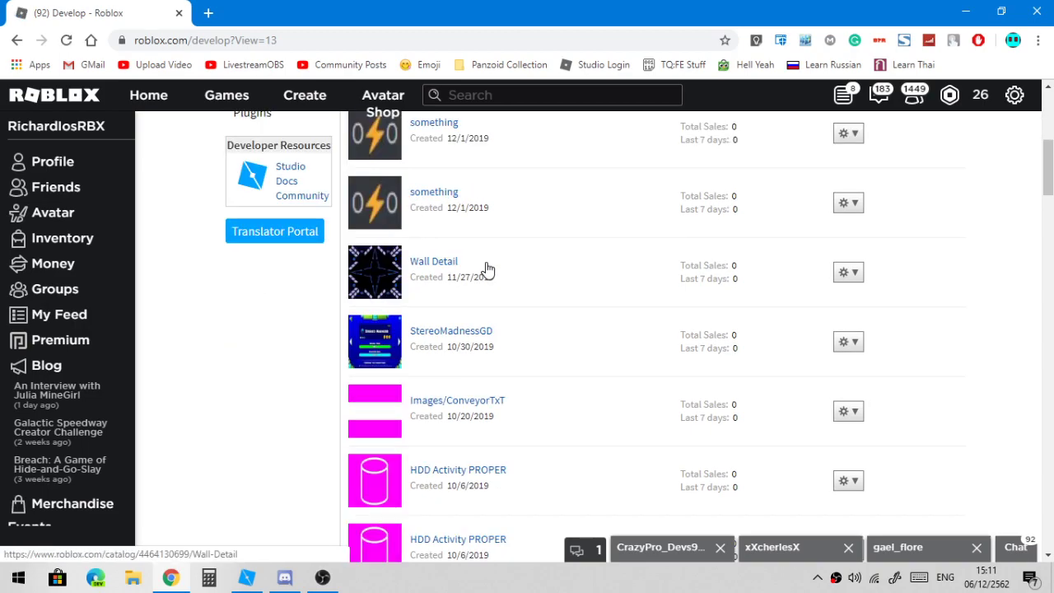
{"action": "scroll", "coordinate": [485, 269], "scroll_direction": "up", "scroll_amount": 5}
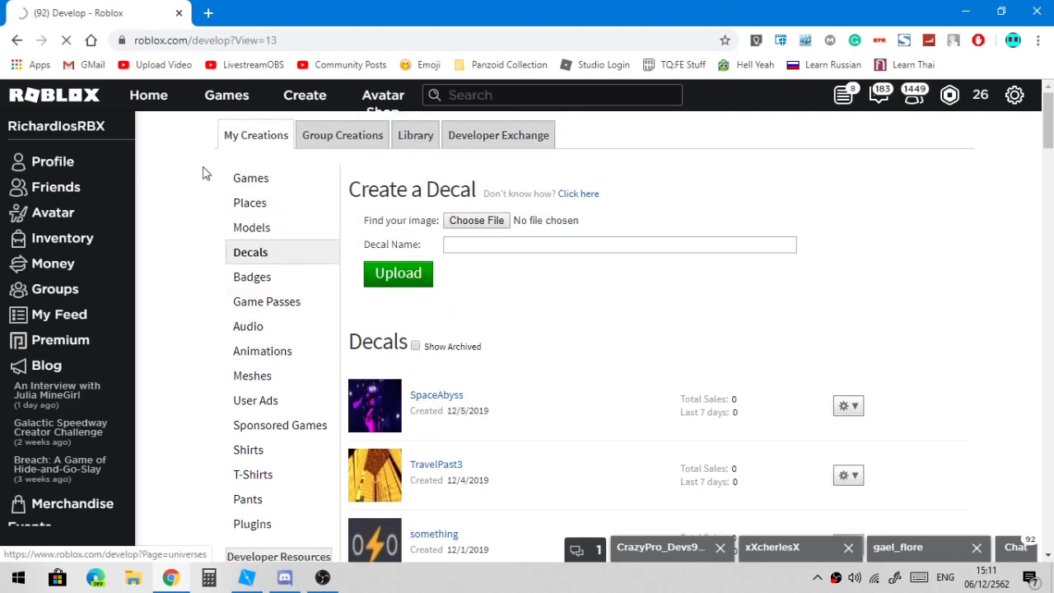
{"action": "left_click", "coordinate": [288, 136]}
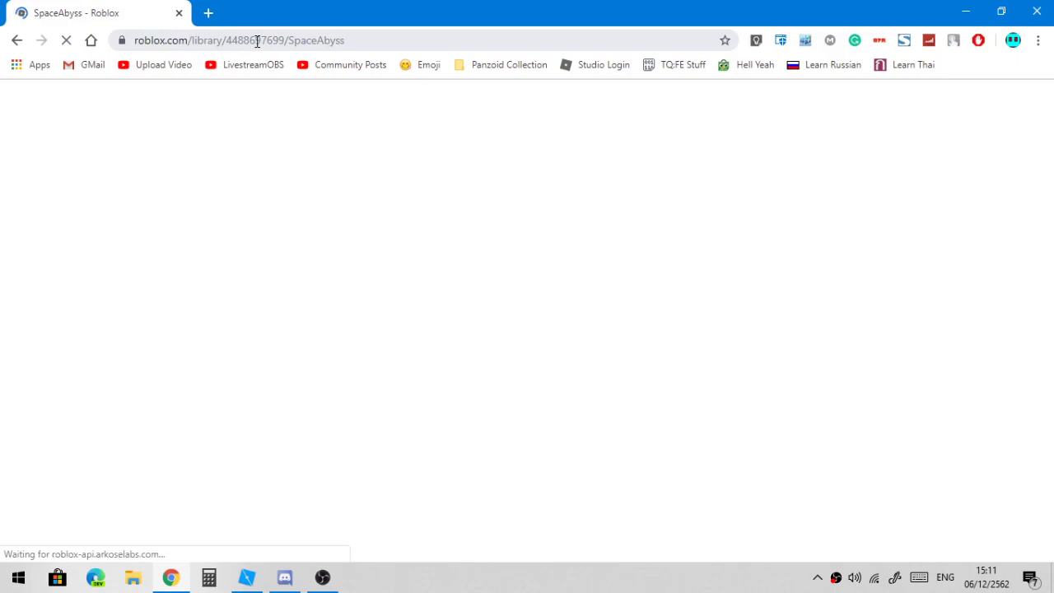
{"action": "double_click", "coordinate": [256, 40]}
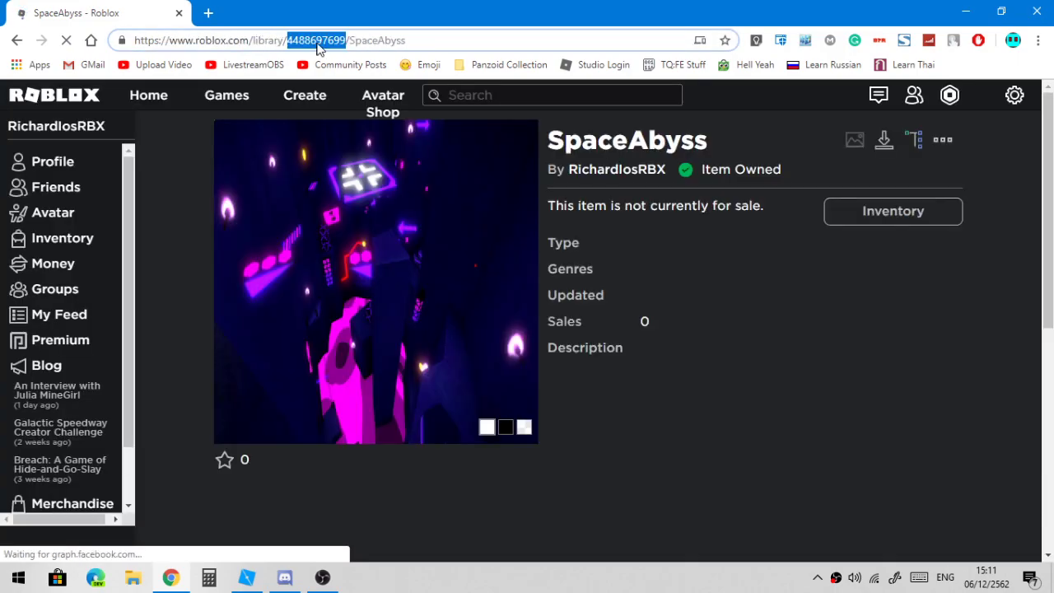
{"action": "key", "text": "alt+Tab"}
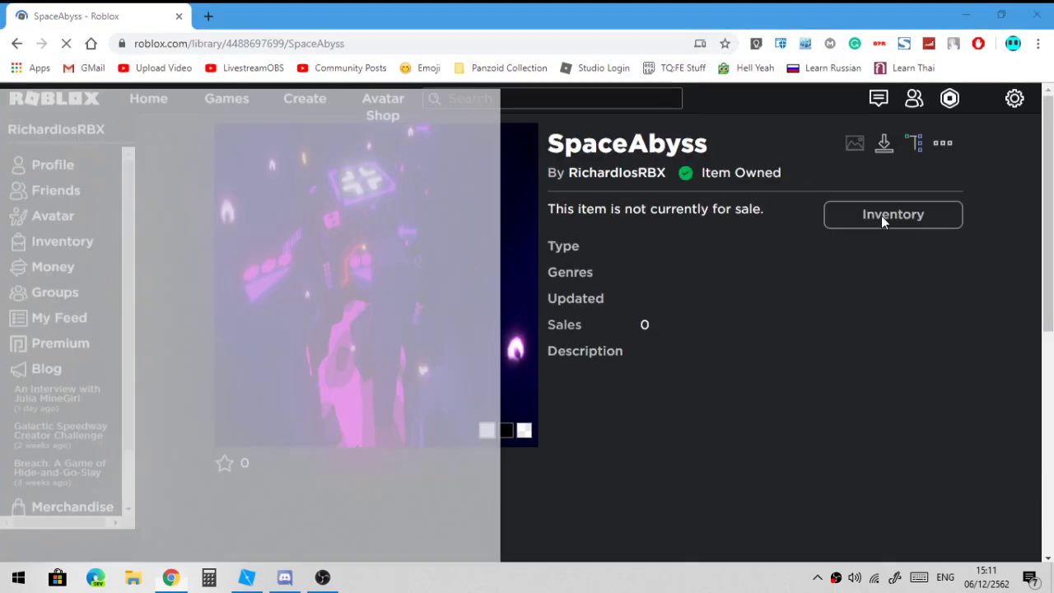
{"action": "key", "text": "super+Tab"}
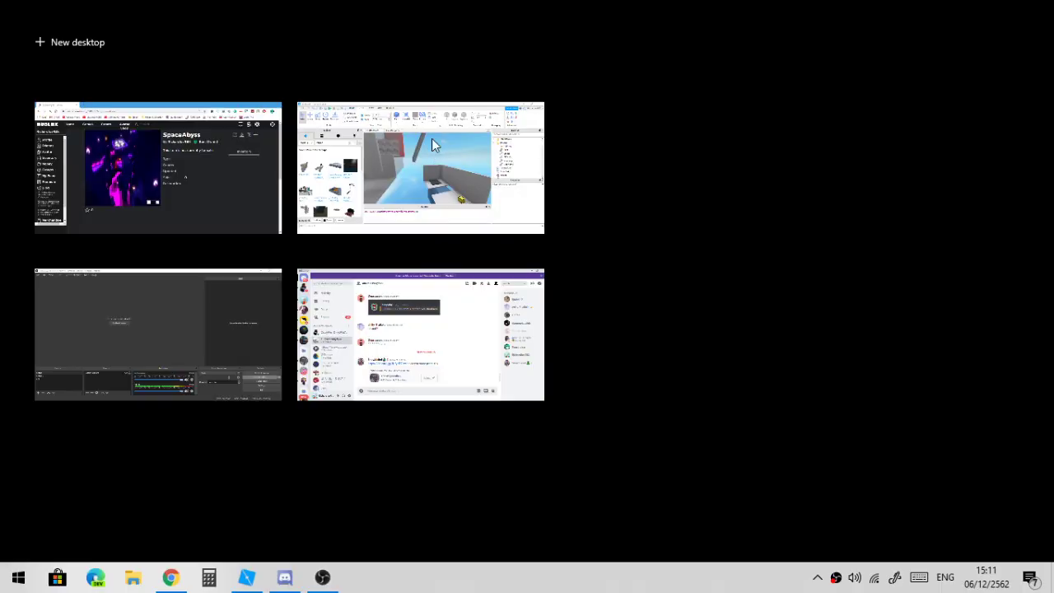
{"action": "left_click", "coordinate": [442, 163]}
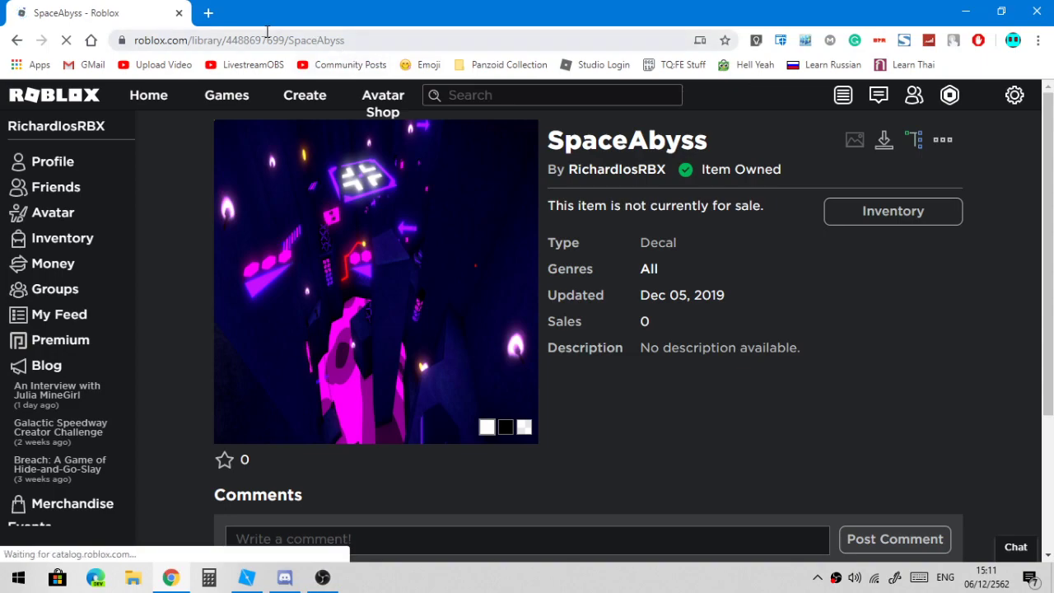
{"action": "double_click", "coordinate": [267, 36]}
{"action": "key", "text": "ctrl+c"}
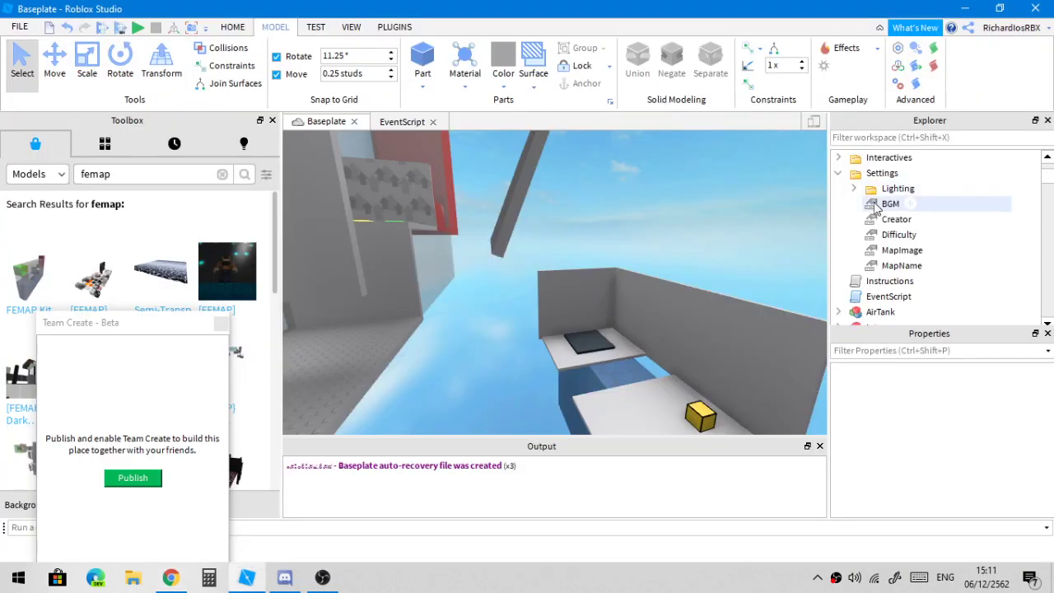
{"action": "left_click", "coordinate": [889, 204]}
{"action": "left_click", "coordinate": [901, 249]}
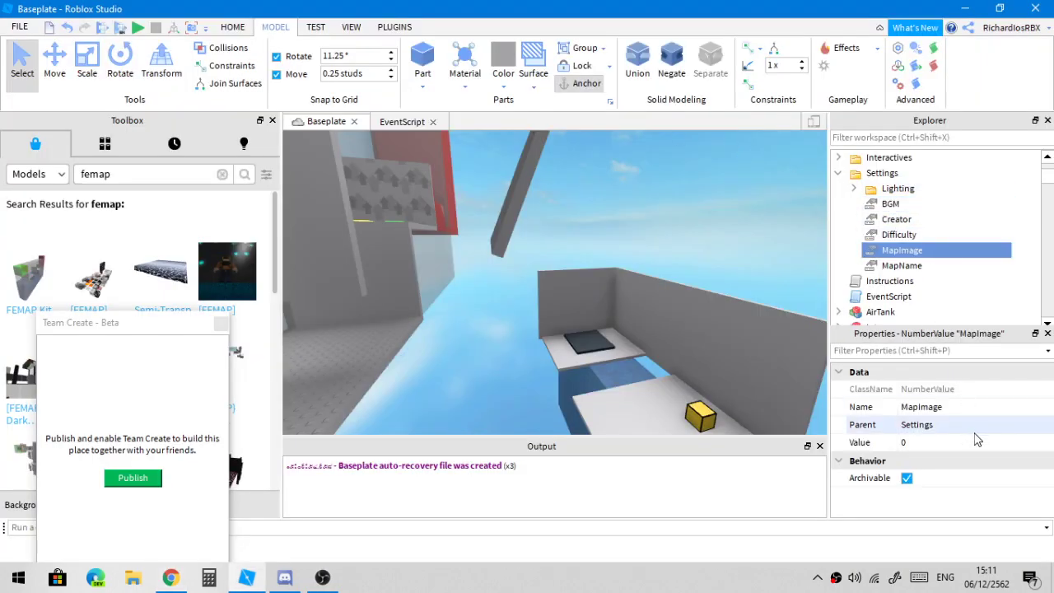
{"action": "left_click", "coordinate": [976, 442]}
{"action": "key", "text": "ctrl+v"}
{"action": "key", "text": "Return"}
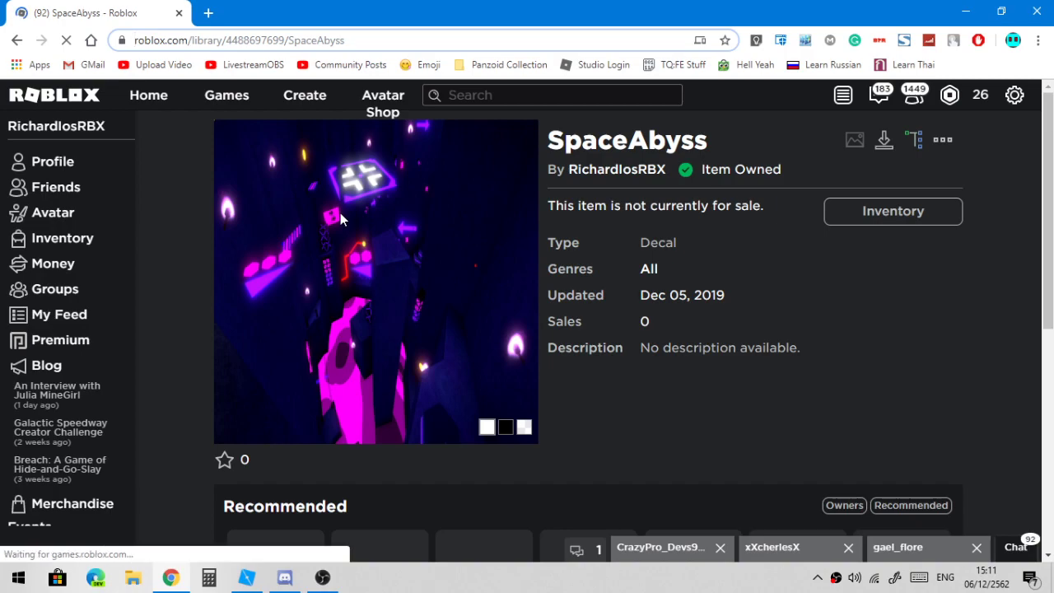
{"action": "key", "text": "alt+Tab"}
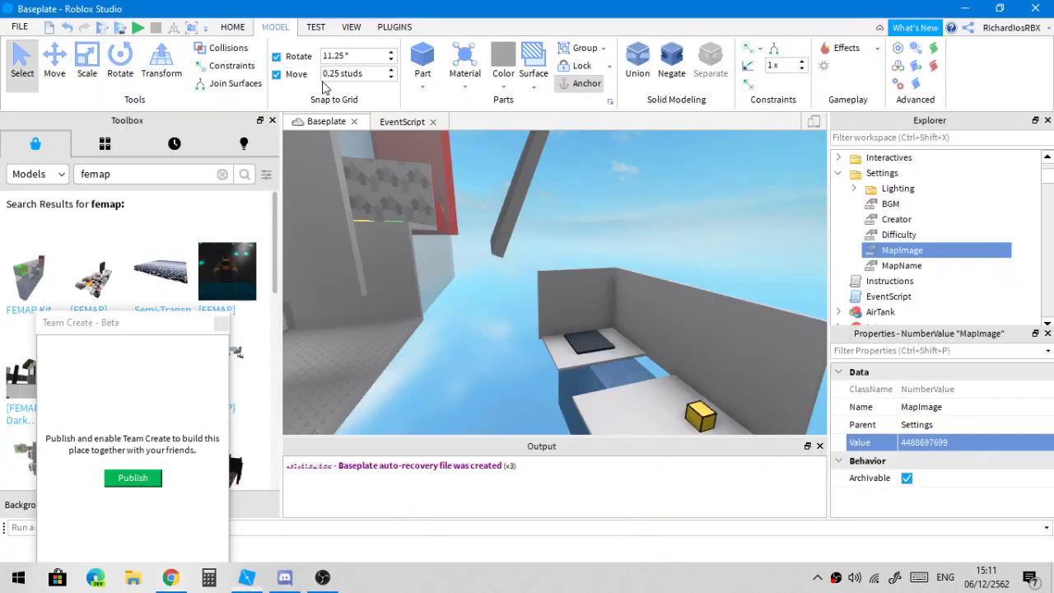
List the account's own uploaded images in the Toolbox
{"action": "right_click_drag", "start_coordinate": [529, 250], "coordinate": [531, 251]}
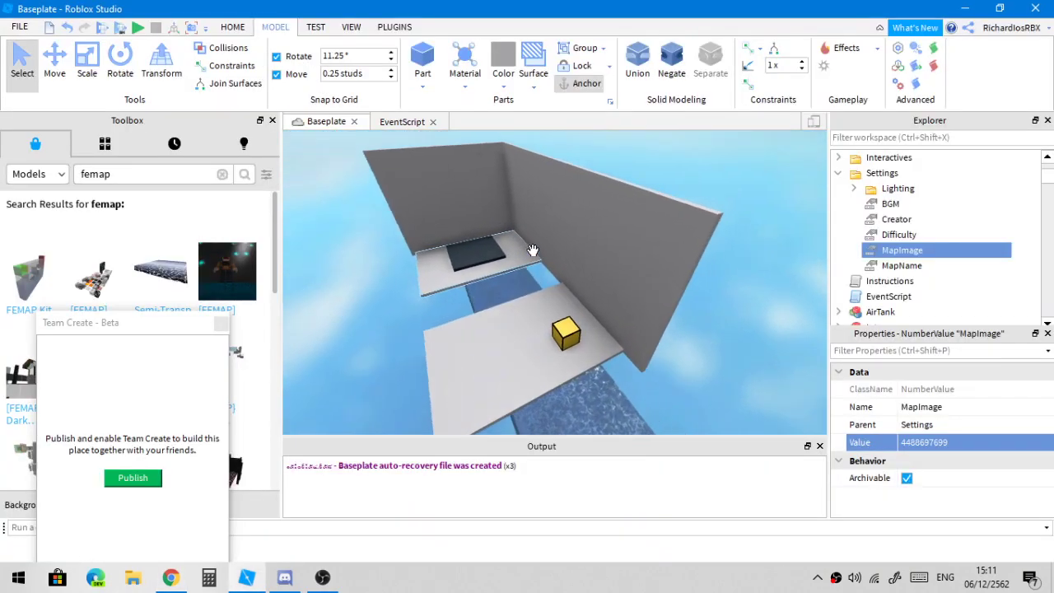
{"action": "left_click", "coordinate": [111, 153]}
{"action": "left_click", "coordinate": [54, 174]}
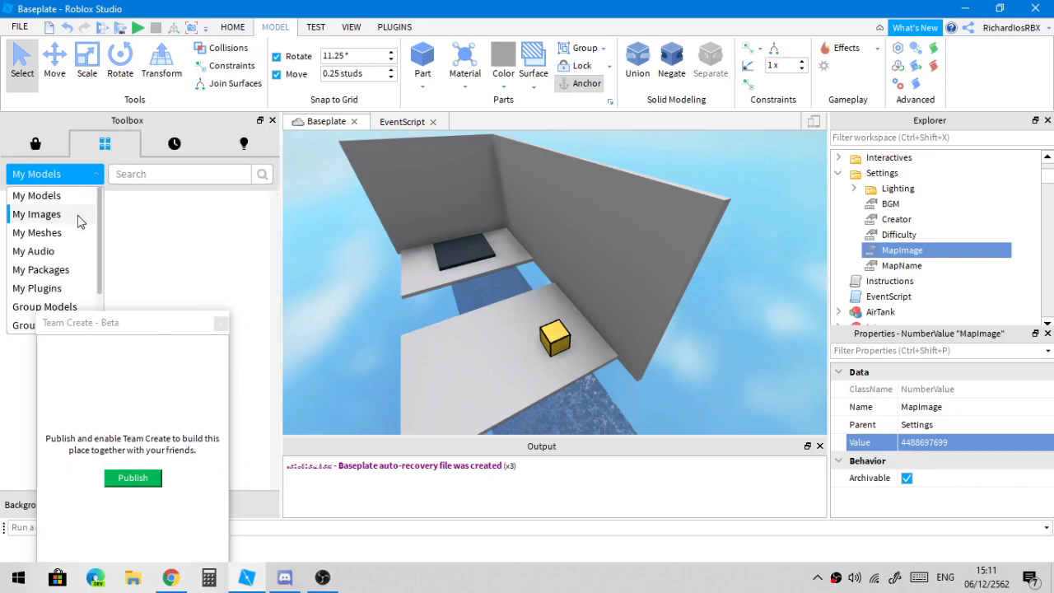
{"action": "left_click", "coordinate": [79, 217]}
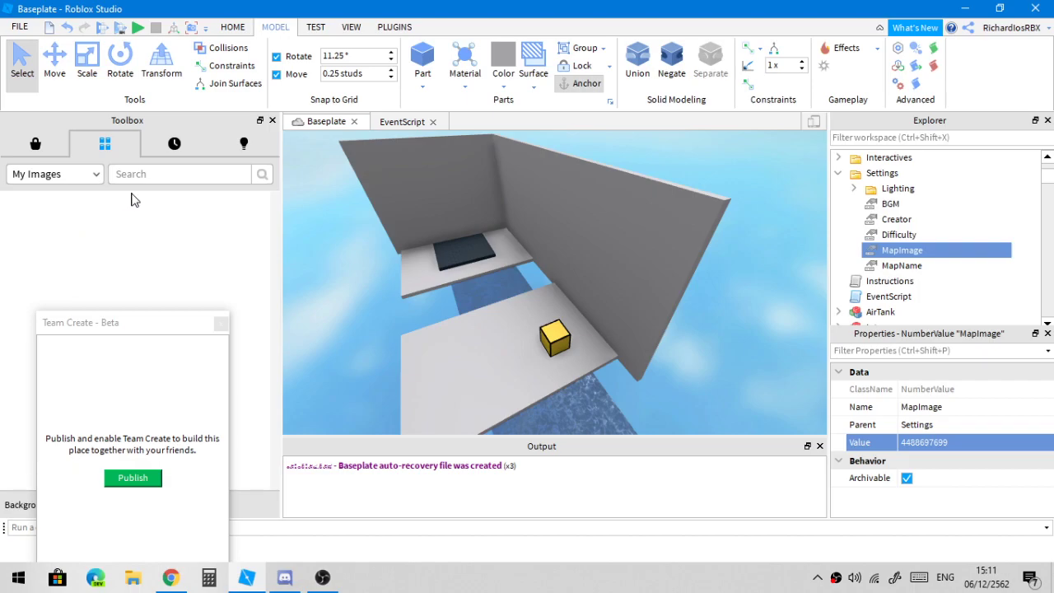
Place the SpaceAbyss image as a decal on the outer face of the large grey wall beside the platforms
{"action": "right_click_drag", "start_coordinate": [464, 200], "coordinate": [343, 195]}
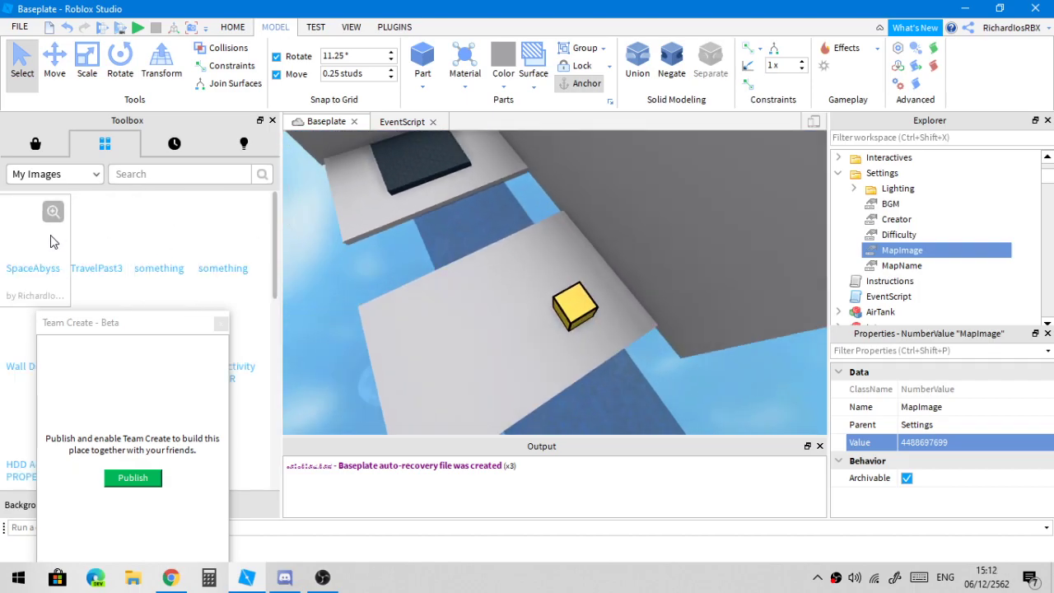
{"action": "right_click_drag", "start_coordinate": [411, 284], "coordinate": [247, 268]}
{"action": "key", "text": "w"}
{"action": "key", "text": "d"}
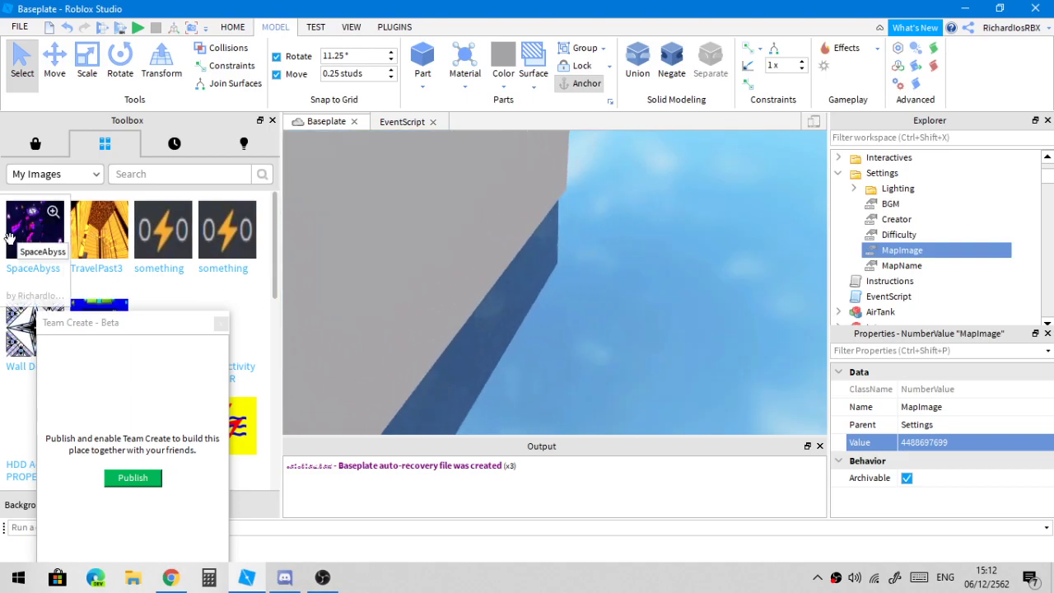
{"action": "key", "text": "a"}
{"action": "key", "text": "d"}
{"action": "right_click_drag", "start_coordinate": [506, 260], "coordinate": [480, 252]}
{"action": "key", "text": "s"}
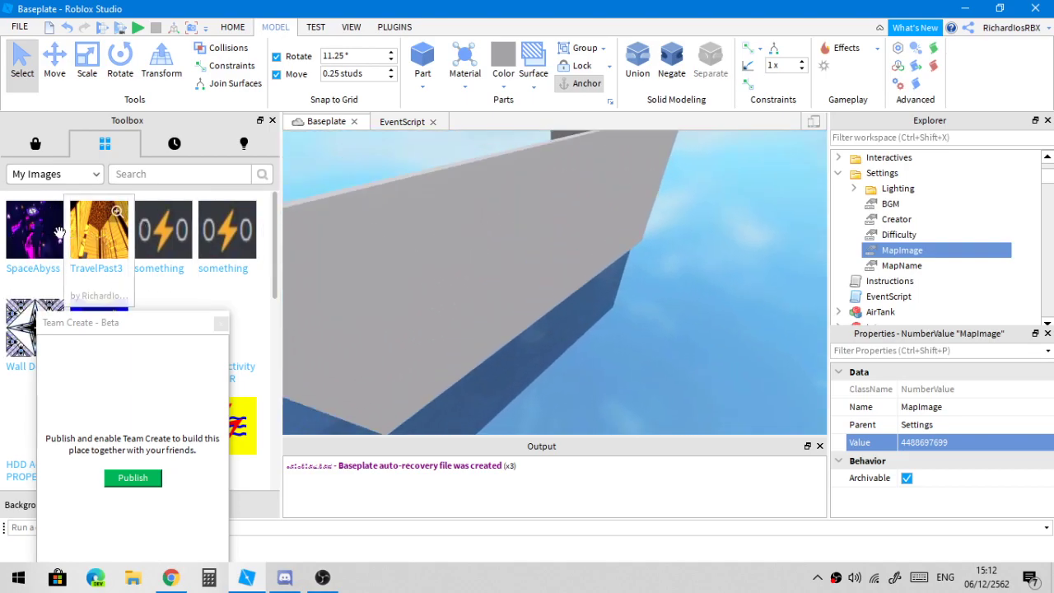
{"action": "left_click_drag", "start_coordinate": [37, 239], "coordinate": [423, 293]}
{"action": "left_click", "coordinate": [520, 233]}
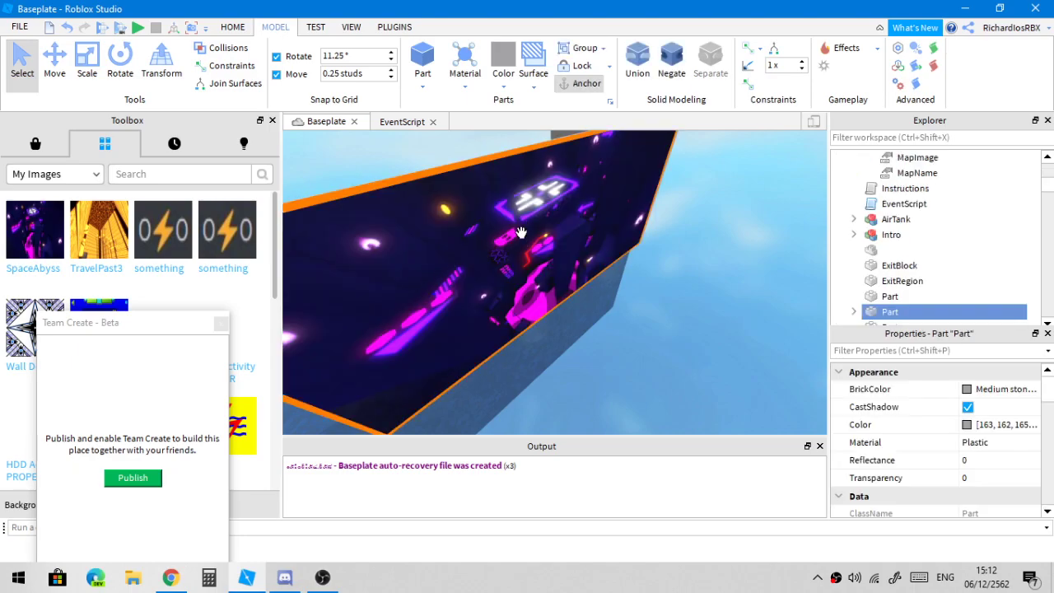
{"action": "left_click", "coordinate": [520, 233]}
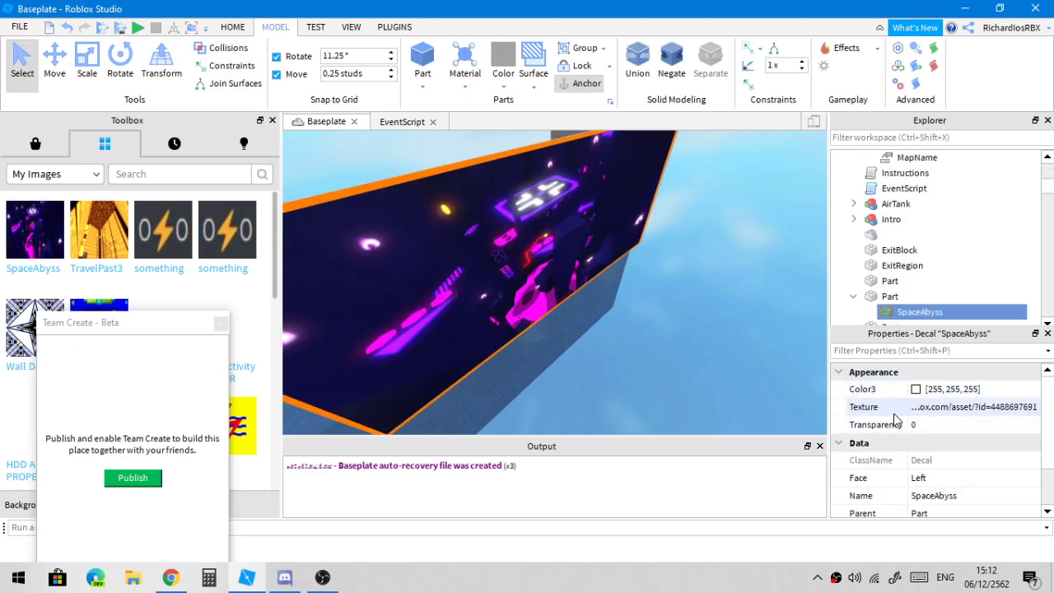
{"action": "double_click", "coordinate": [1021, 408]}
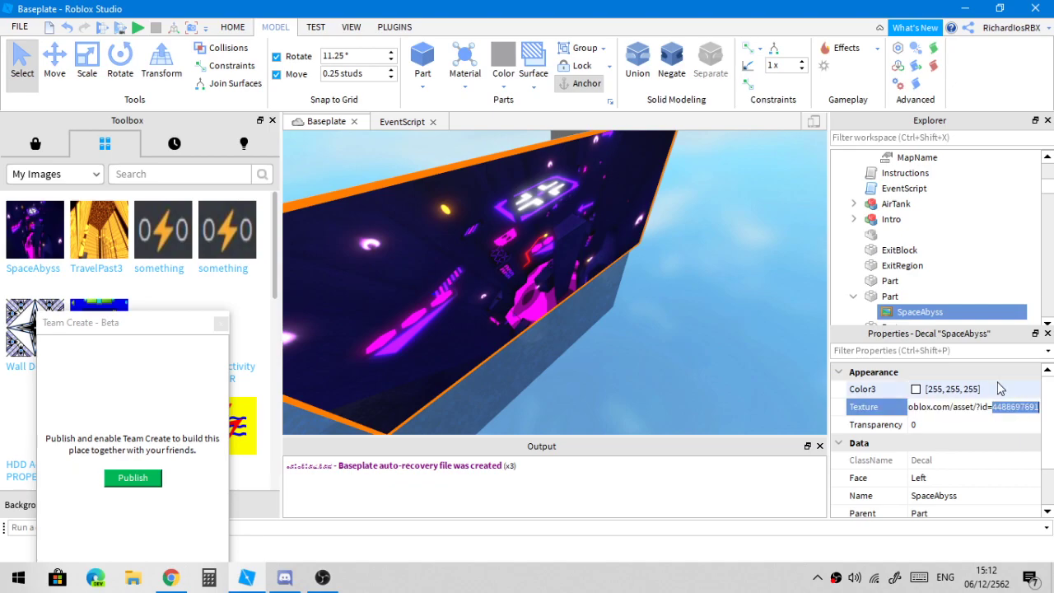
{"action": "scroll", "coordinate": [909, 288], "scroll_direction": "up", "scroll_amount": 4}
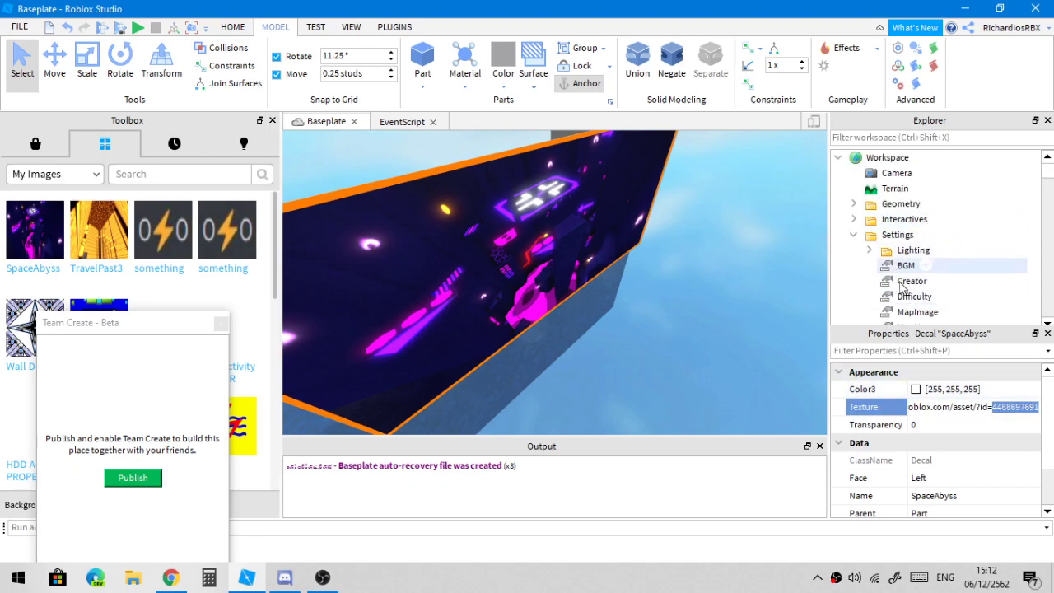
{"action": "left_click", "coordinate": [911, 312]}
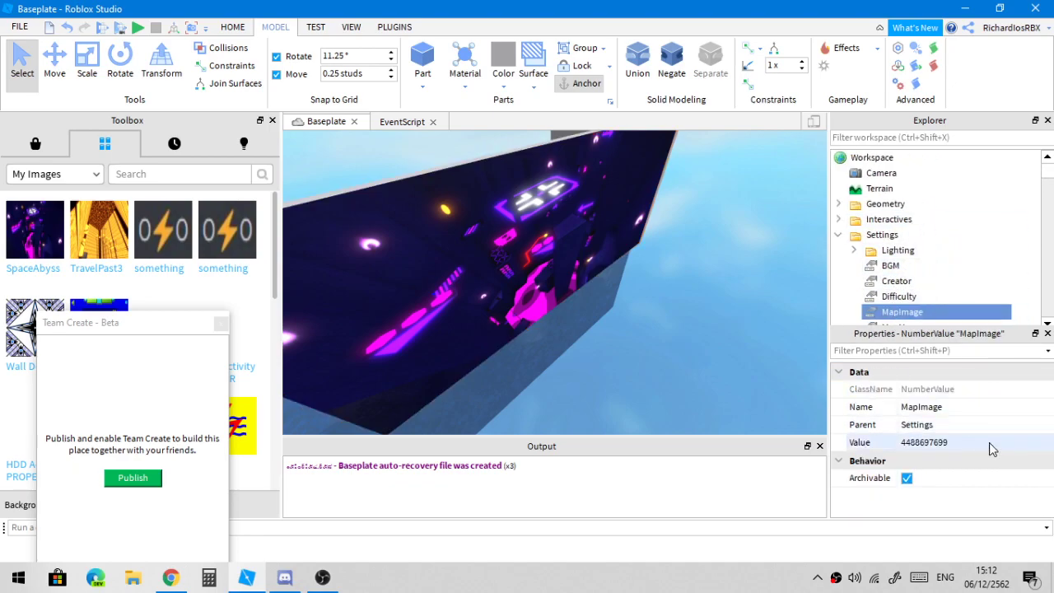
{"action": "left_click", "coordinate": [987, 442]}
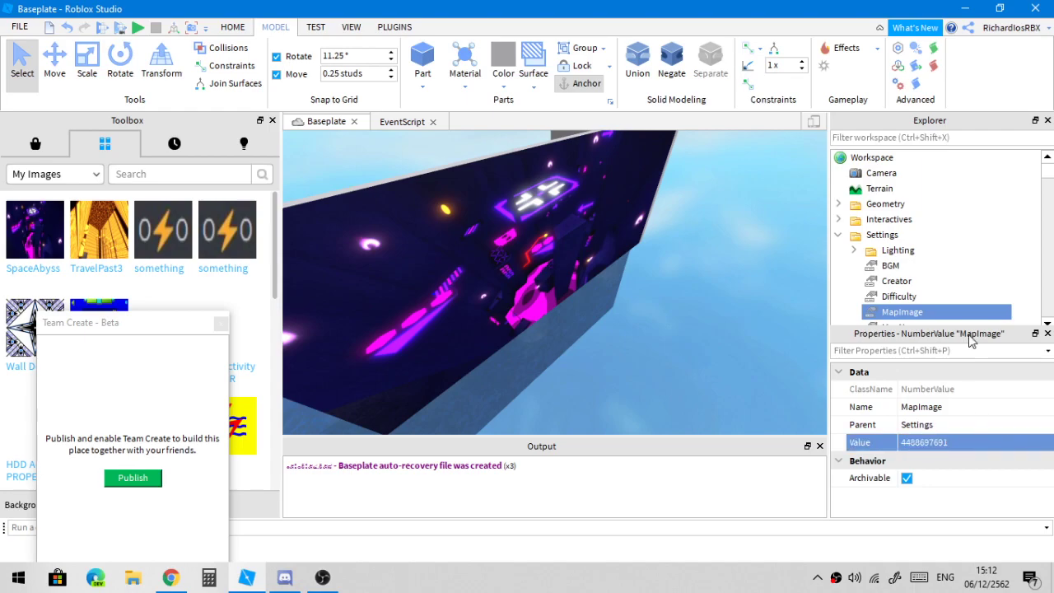
Compare the SpaceAbyss decal's texture ID and the MapImage value with the ID in the decal page's address in Chrome
{"action": "scroll", "coordinate": [946, 300], "scroll_direction": "down", "scroll_amount": 1}
{"action": "left_click", "coordinate": [488, 250]}
{"action": "left_click", "coordinate": [916, 323]}
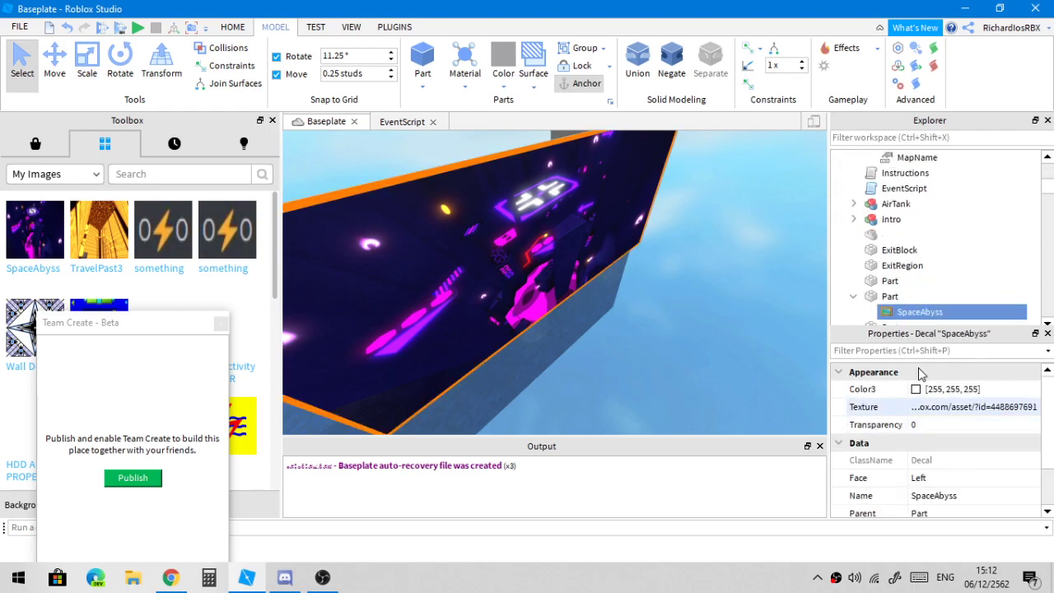
{"action": "double_click", "coordinate": [1015, 406]}
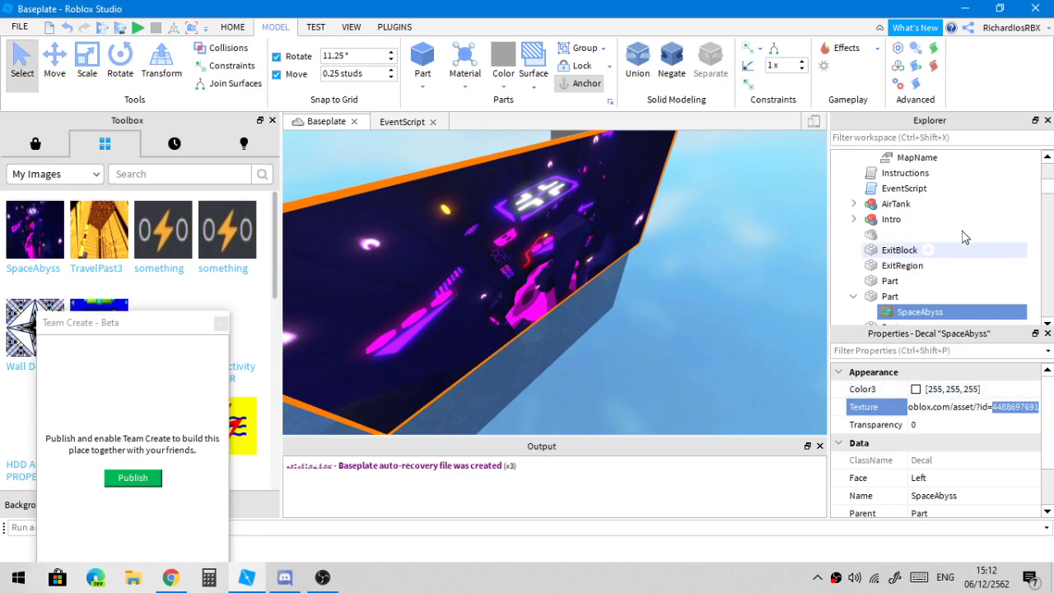
{"action": "scroll", "coordinate": [939, 197], "scroll_direction": "up", "scroll_amount": 5}
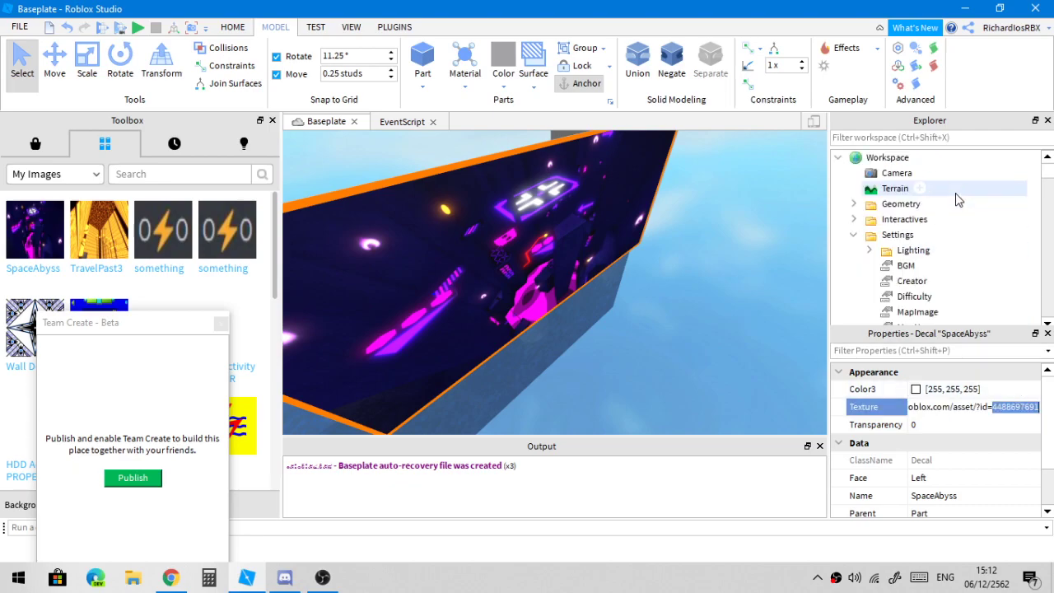
{"action": "left_click", "coordinate": [915, 311]}
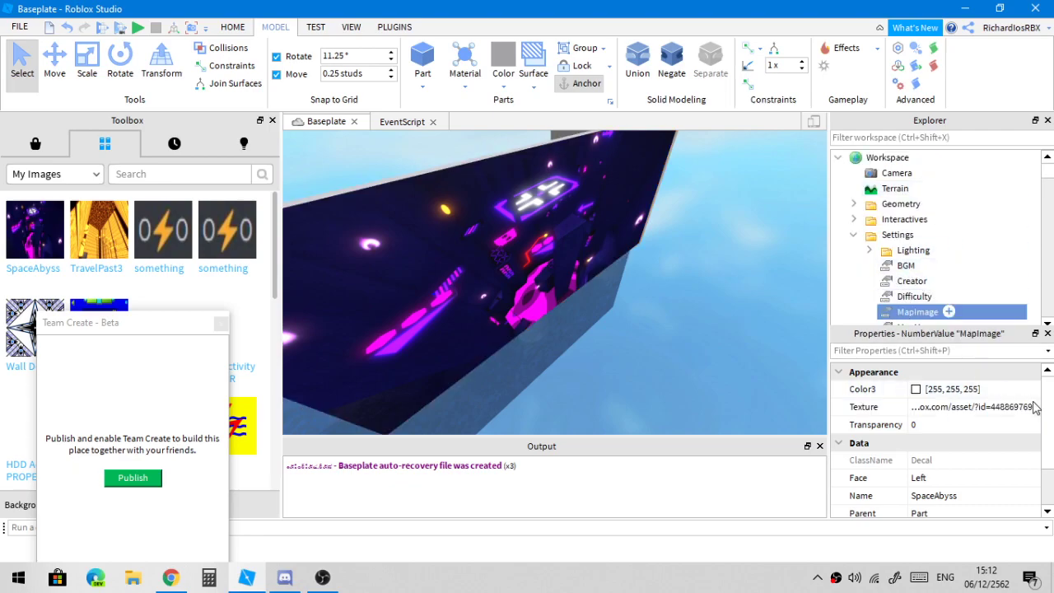
{"action": "double_click", "coordinate": [983, 443]}
{"action": "key", "text": "alt+Tab"}
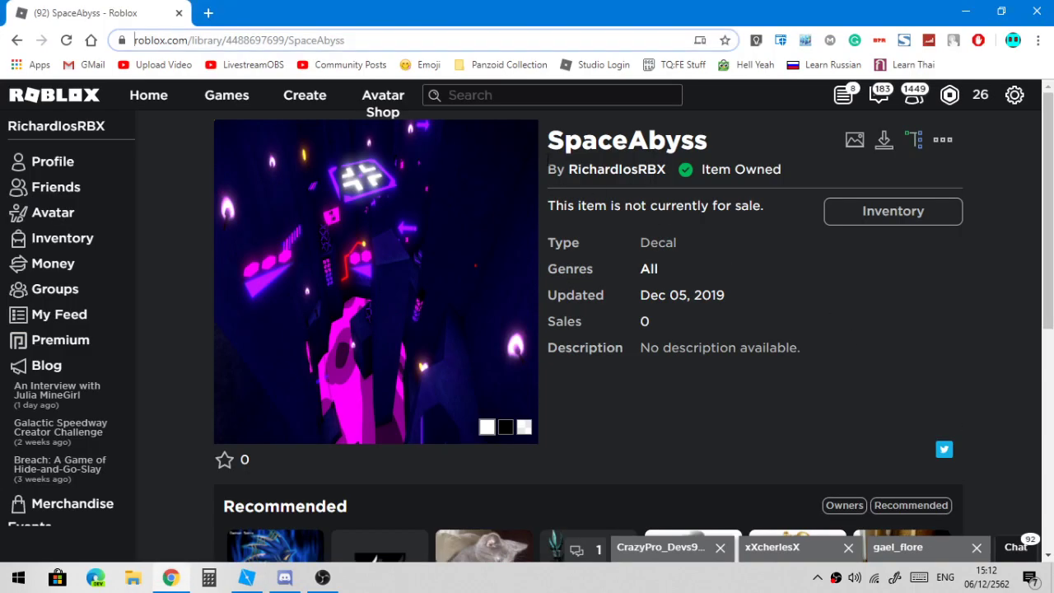
{"action": "key", "text": "alt+Tab"}
Delete the SpaceAbyss decal from the wall and clear the selection
{"action": "right_click_drag", "start_coordinate": [655, 259], "coordinate": [655, 260]}
{"action": "scroll", "coordinate": [655, 260], "scroll_direction": "down", "scroll_amount": 4}
{"action": "left_click", "coordinate": [556, 324]}
{"action": "left_click", "coordinate": [558, 325]}
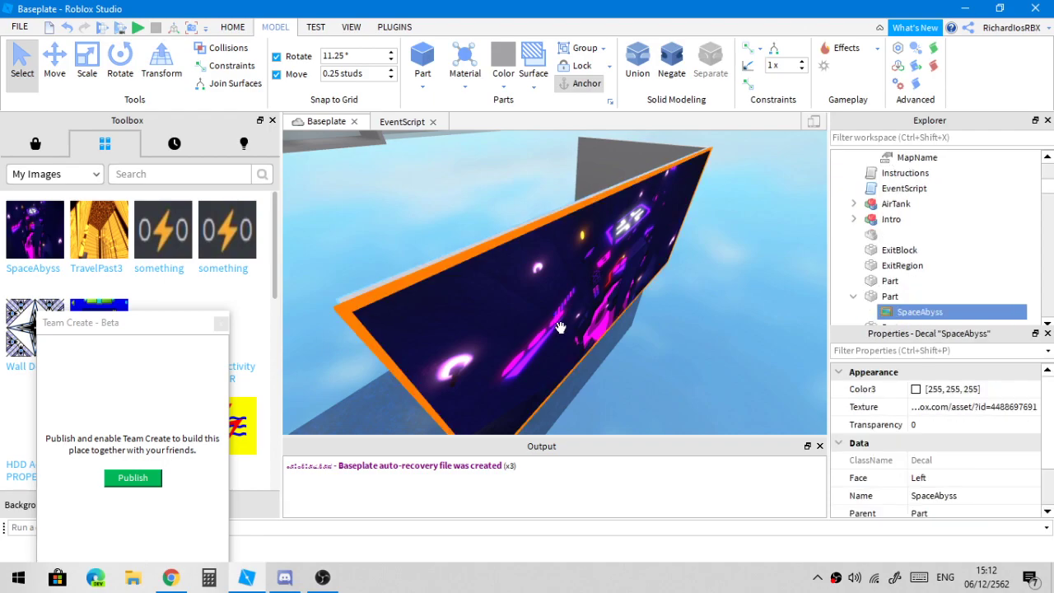
{"action": "key", "text": "Delete"}
{"action": "left_click", "coordinate": [758, 280]}
Select the BGM setting in the Settings folder, then switch to Chrome and open the Roblox Develop page
{"action": "scroll", "coordinate": [995, 238], "scroll_direction": "up", "scroll_amount": 4}
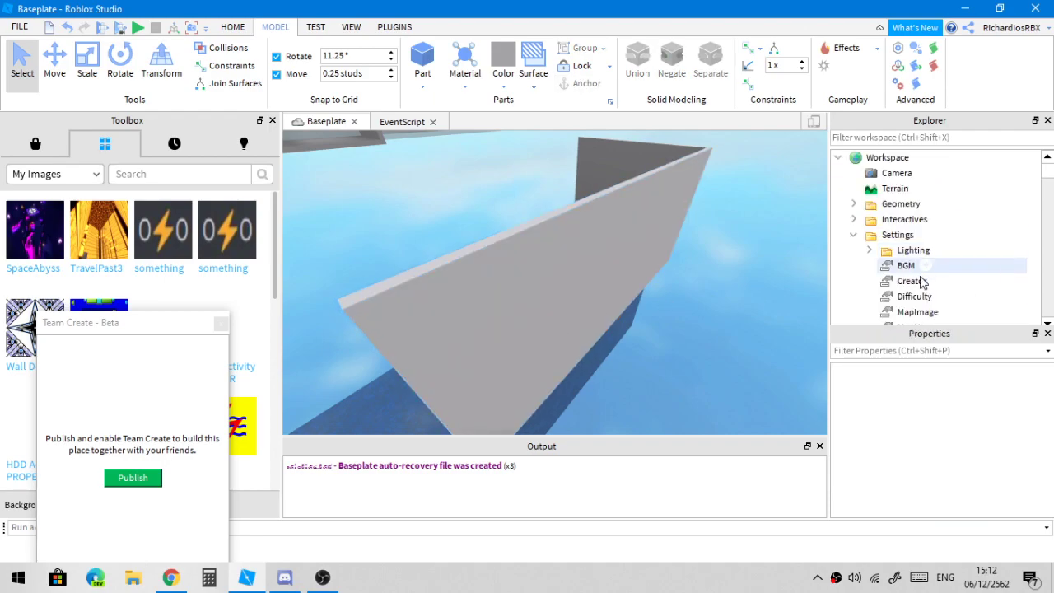
{"action": "scroll", "coordinate": [910, 304], "scroll_direction": "down", "scroll_amount": 4}
{"action": "scroll", "coordinate": [905, 300], "scroll_direction": "up", "scroll_amount": 2}
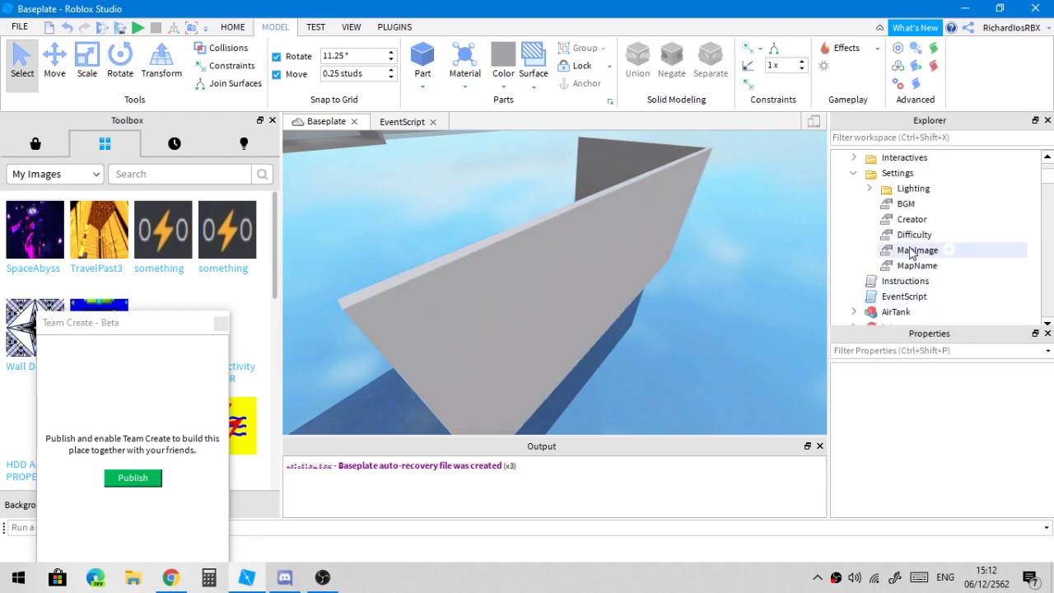
{"action": "left_click", "coordinate": [905, 203]}
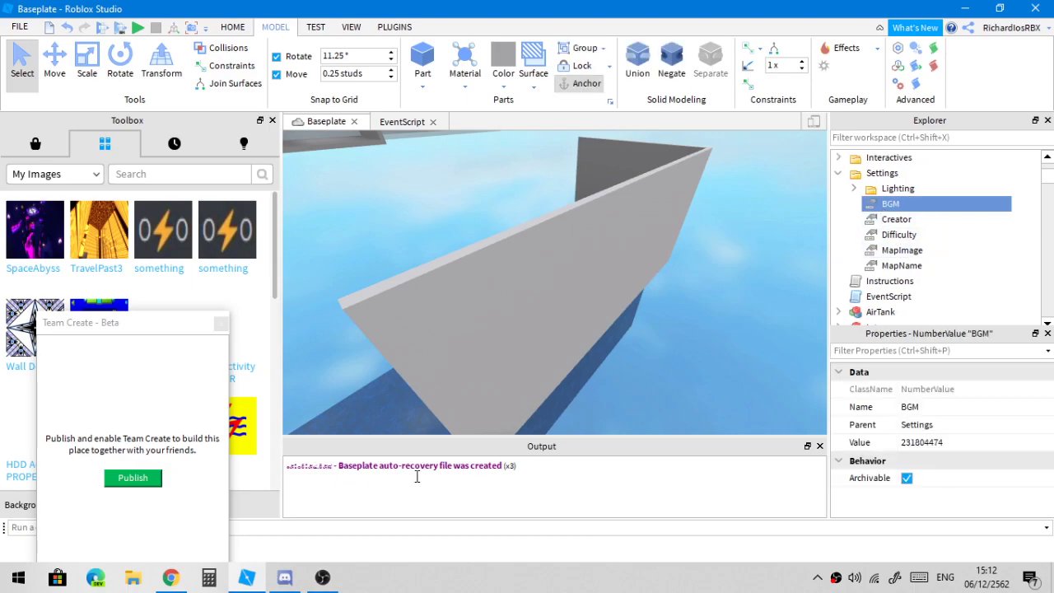
{"action": "left_click", "coordinate": [170, 578]}
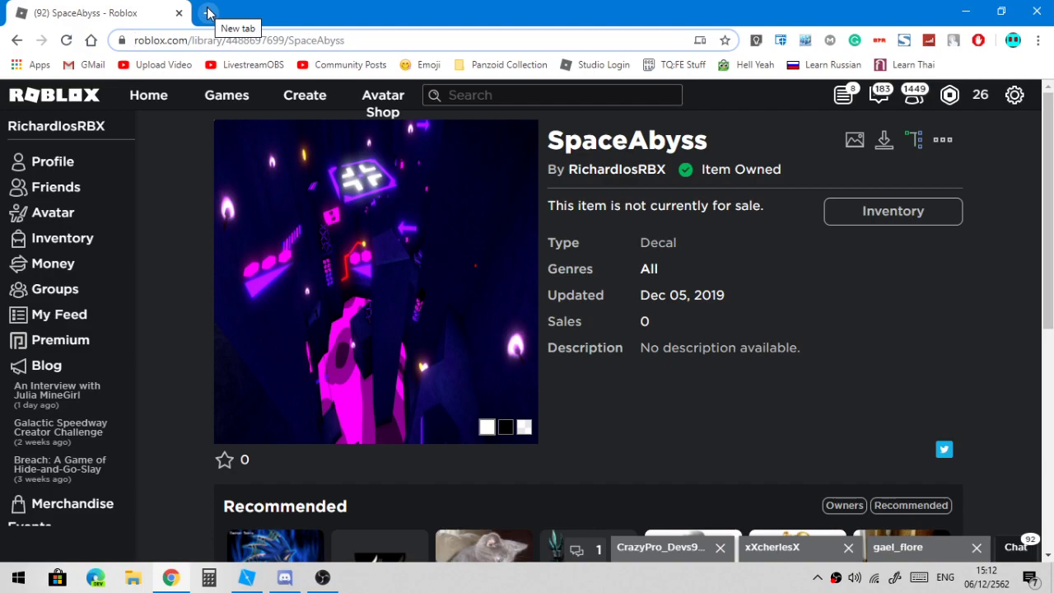
{"action": "left_click", "coordinate": [306, 95]}
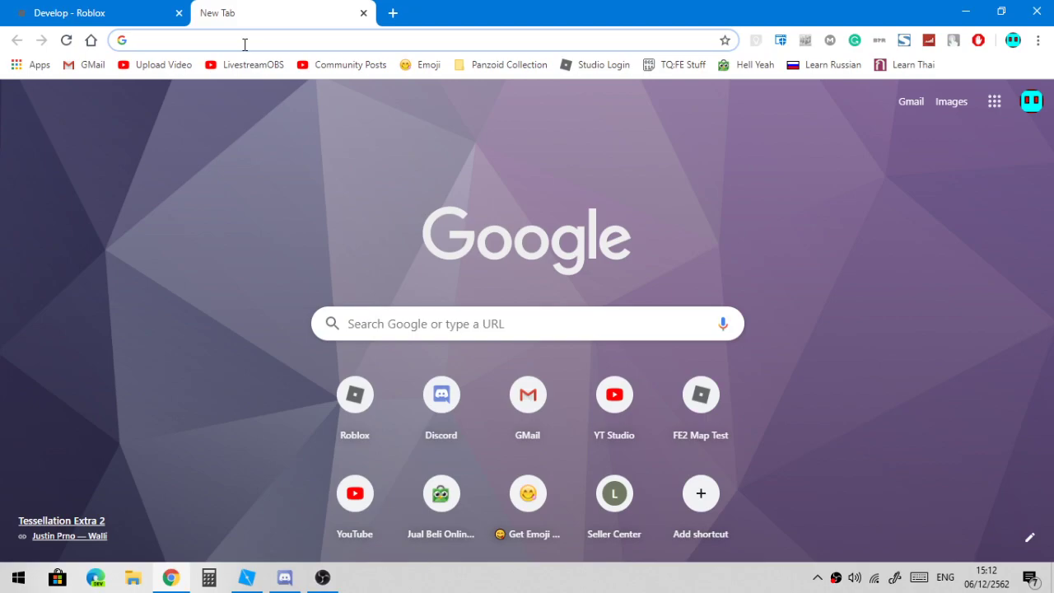
Search the web in a new browser tab for "roblox.com time machine spooky mix"
{"action": "type", "text": "roblox"}
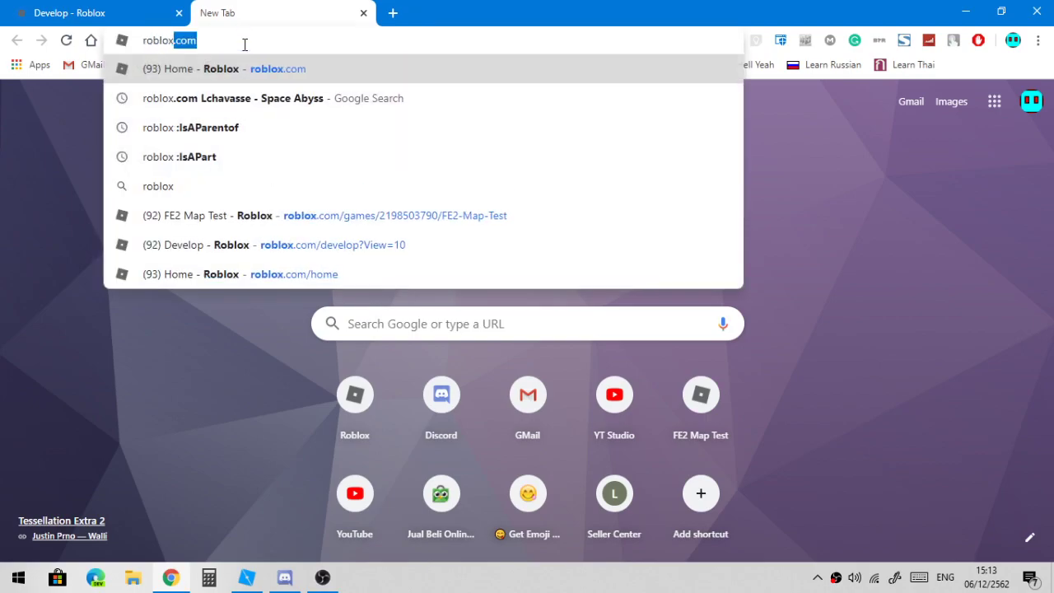
{"action": "type", "text": ".com "}
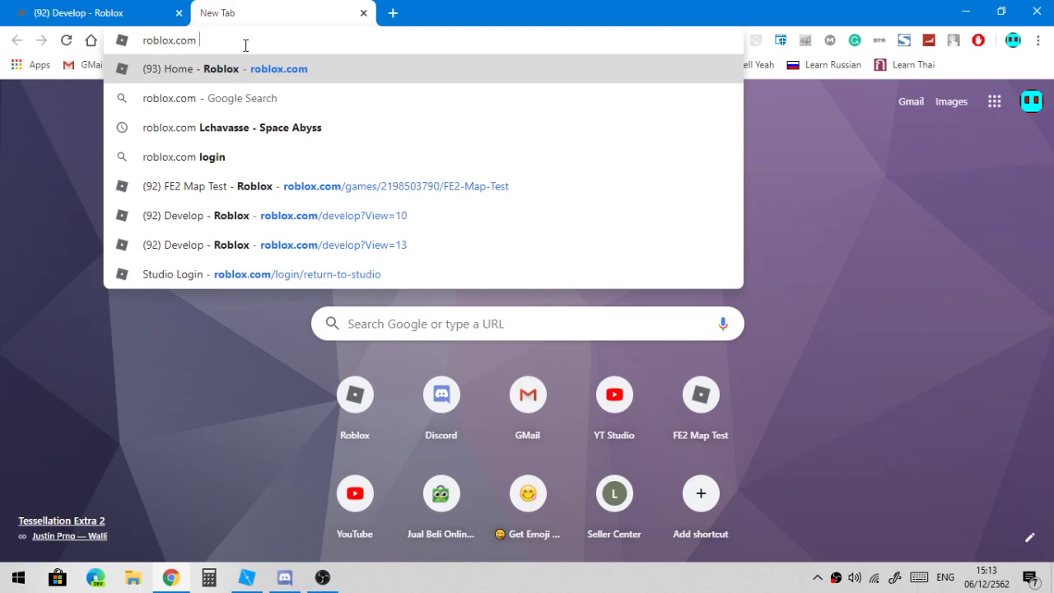
{"action": "type", "text": "time t"}
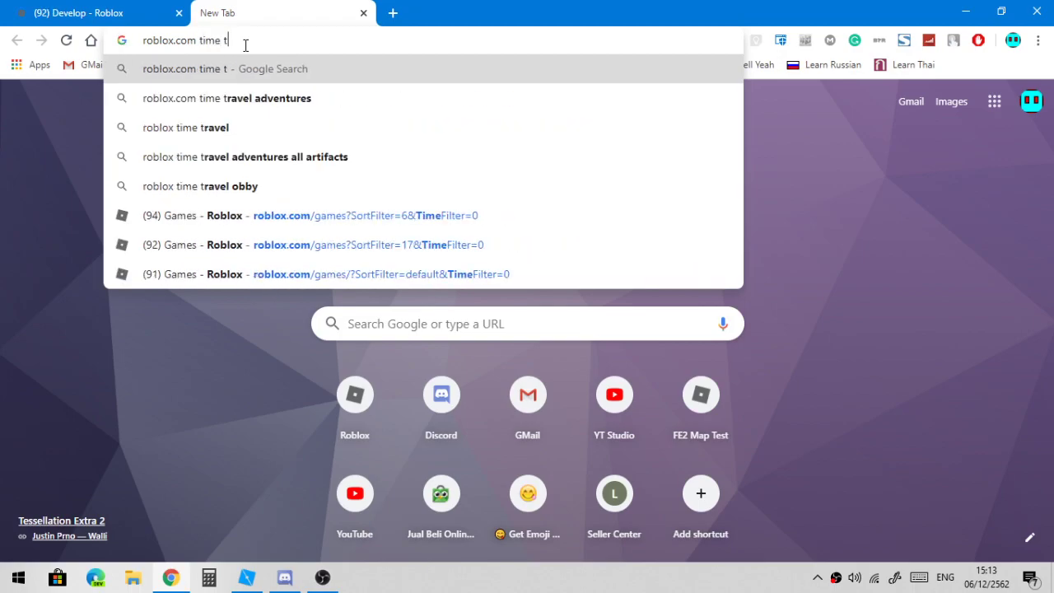
{"action": "key", "text": "BackSpace"}
{"action": "type", "text": "machine spoo"}
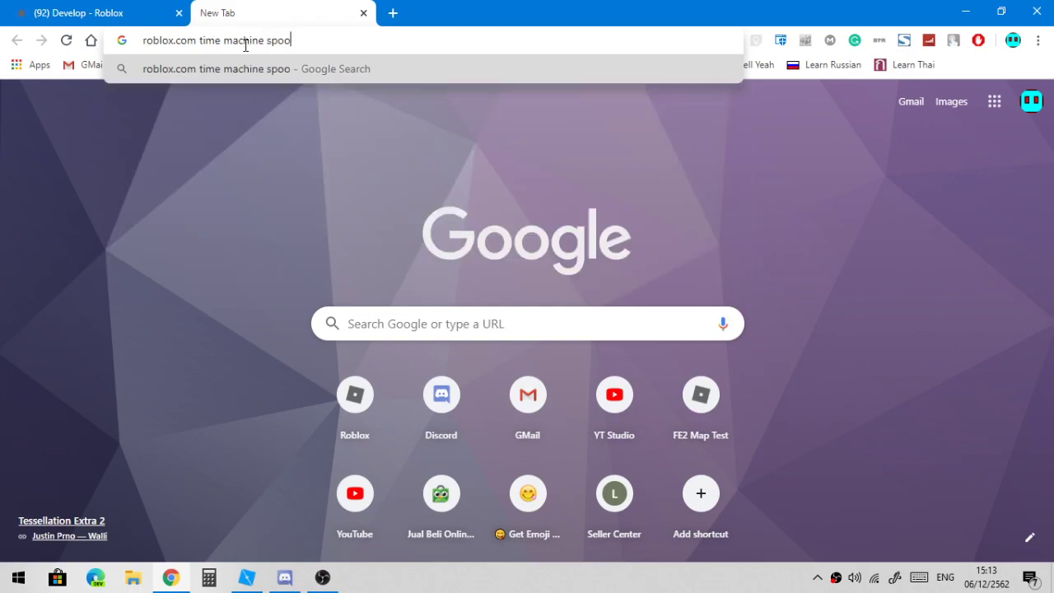
{"action": "type", "text": "ky mix"}
{"action": "key", "text": "Return"}
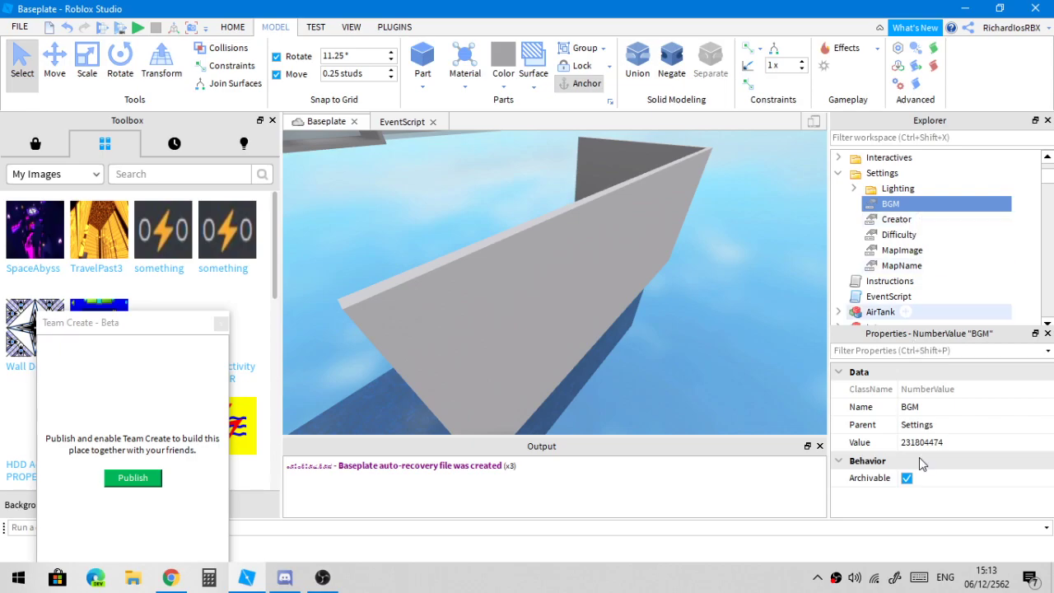
{"action": "left_click", "coordinate": [952, 442]}
{"action": "key", "text": "ctrl+v"}
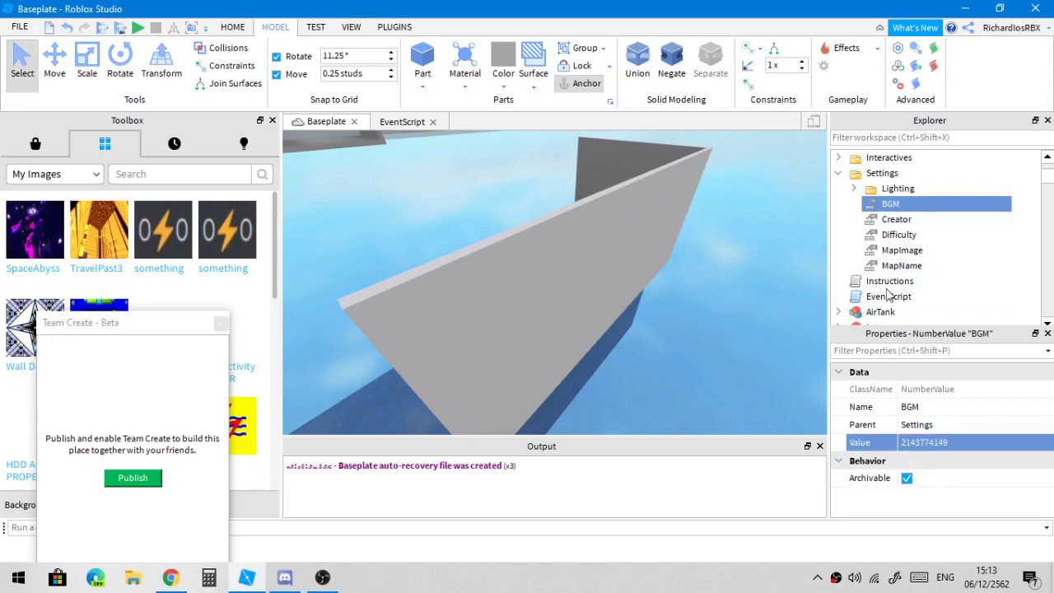
Expand and select the Intro model in the workspace, focus the view on it and examine its parts
{"action": "scroll", "coordinate": [893, 237], "scroll_direction": "up", "scroll_amount": 3}
{"action": "scroll", "coordinate": [893, 237], "scroll_direction": "down", "scroll_amount": 3}
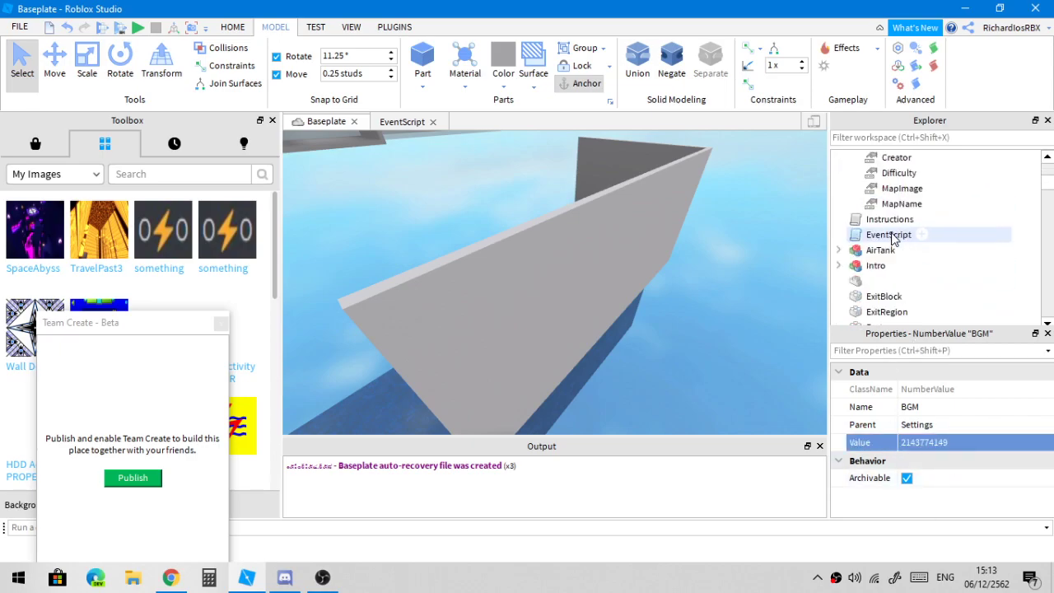
{"action": "scroll", "coordinate": [893, 236], "scroll_direction": "down", "scroll_amount": 3}
{"action": "scroll", "coordinate": [889, 235], "scroll_direction": "up", "scroll_amount": 2}
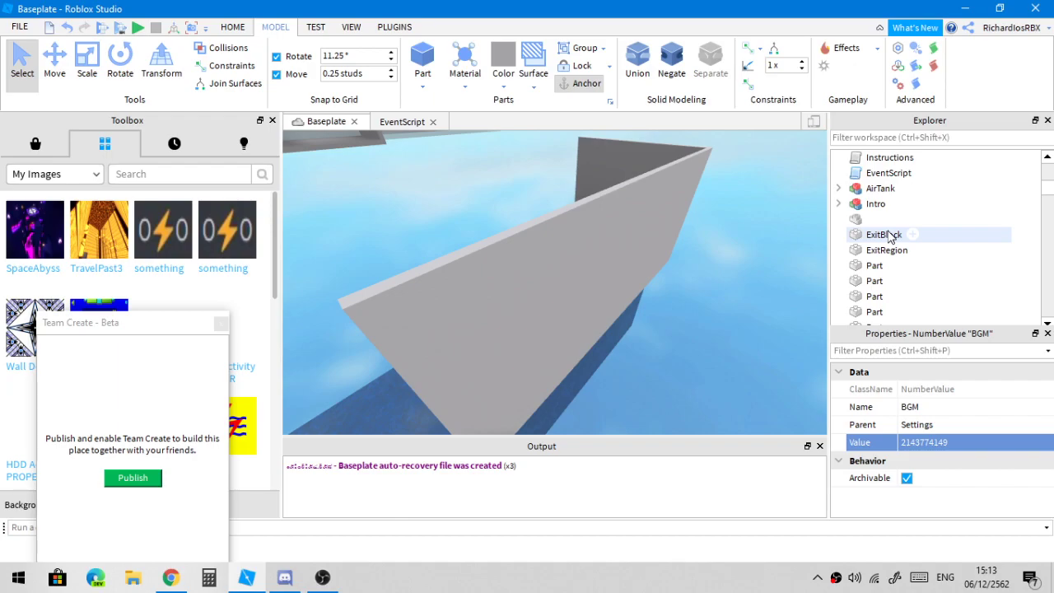
{"action": "left_click", "coordinate": [839, 205]}
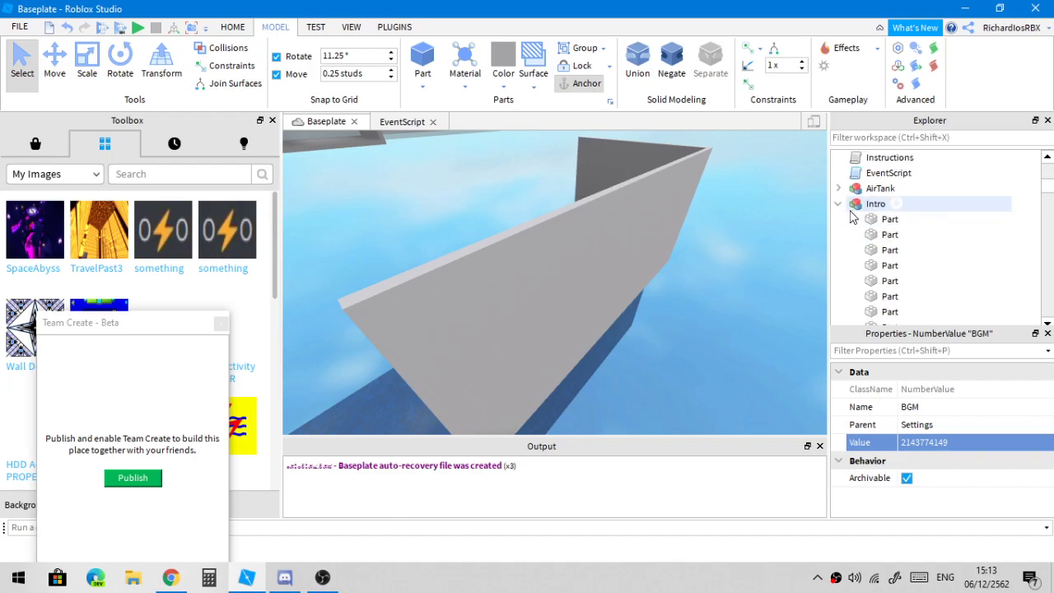
{"action": "left_click", "coordinate": [866, 206]}
{"action": "key", "text": "f"}
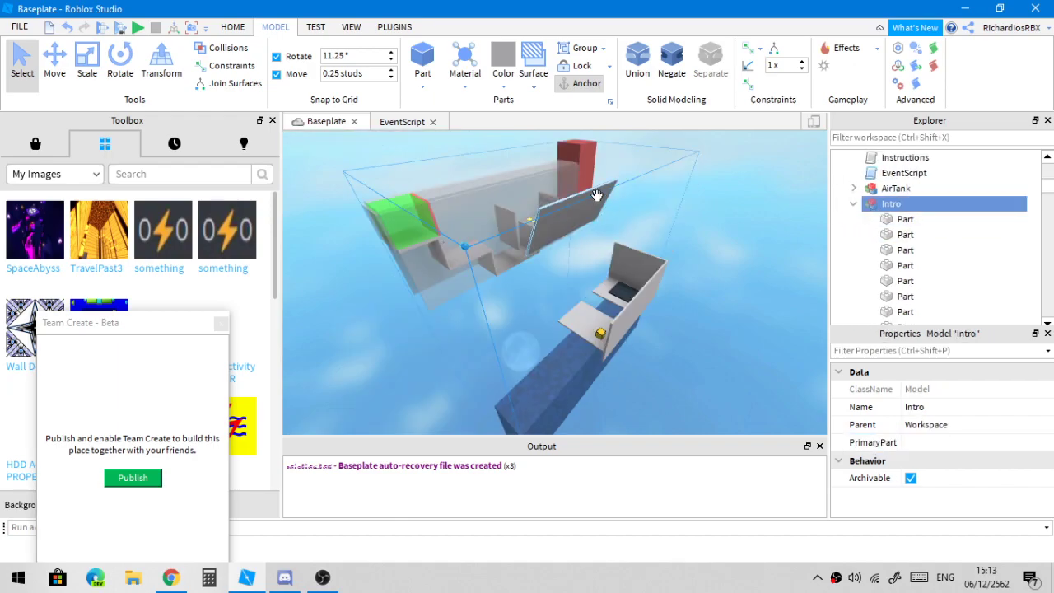
{"action": "right_click_drag", "start_coordinate": [599, 196], "coordinate": [599, 196]}
{"action": "scroll", "coordinate": [599, 196], "scroll_direction": "up", "scroll_amount": 5}
{"action": "scroll", "coordinate": [599, 196], "scroll_direction": "down", "scroll_amount": 6}
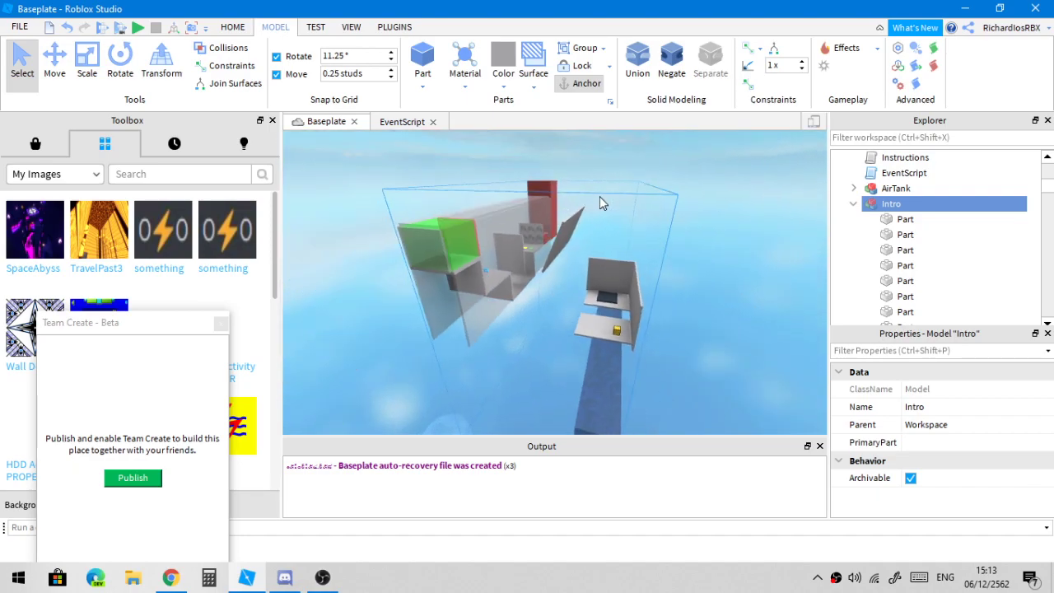
{"action": "scroll", "coordinate": [599, 196], "scroll_direction": "up", "scroll_amount": 3}
{"action": "scroll", "coordinate": [611, 211], "scroll_direction": "up", "scroll_amount": 3}
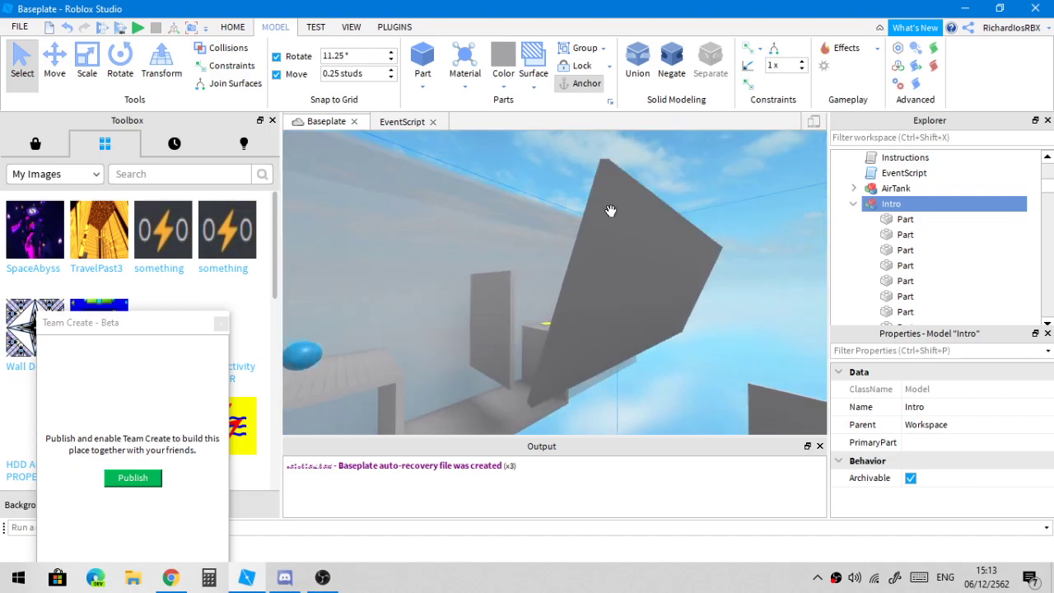
Ungroup the Intro model in the workspace and clear the selection
{"action": "scroll", "coordinate": [610, 212], "scroll_direction": "down", "scroll_amount": 6}
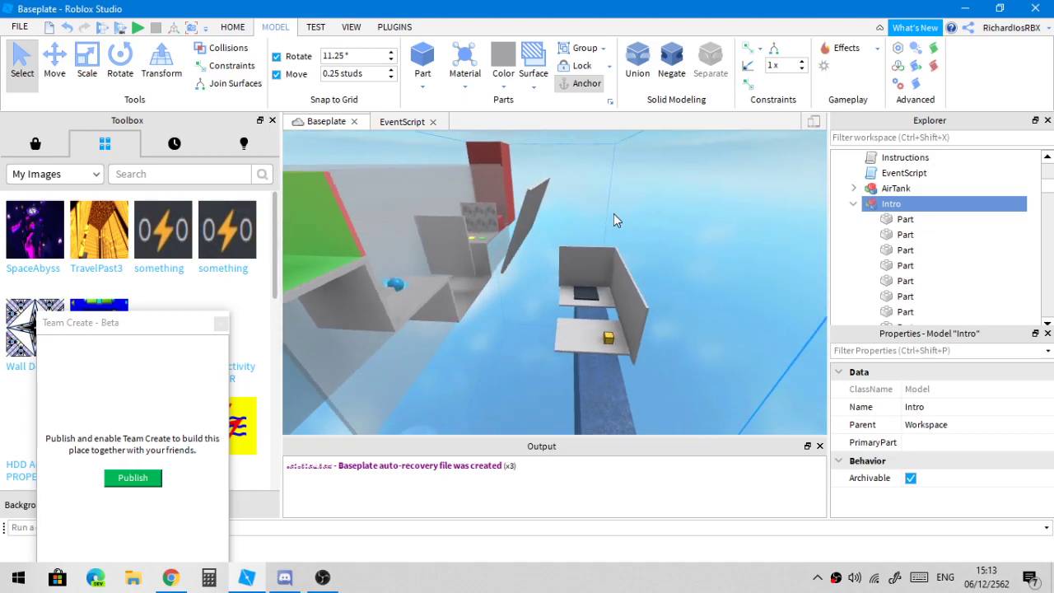
{"action": "scroll", "coordinate": [614, 336], "scroll_direction": "up", "scroll_amount": 2}
{"action": "scroll", "coordinate": [614, 336], "scroll_direction": "up", "scroll_amount": 4}
{"action": "right_click_drag", "start_coordinate": [609, 330], "coordinate": [614, 334]}
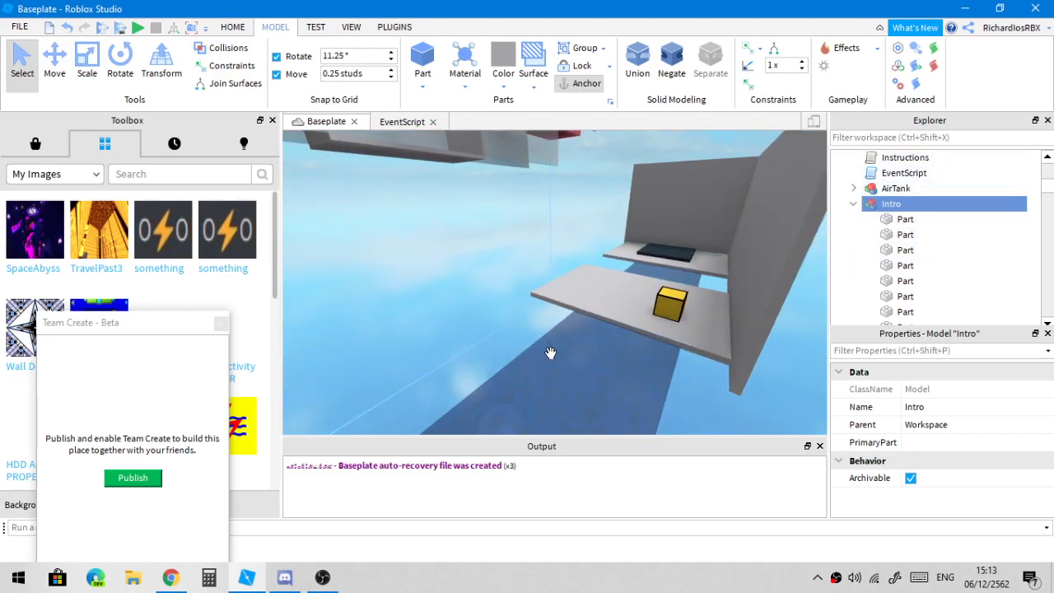
{"action": "right_click_drag", "start_coordinate": [565, 285], "coordinate": [574, 285]}
{"action": "key", "text": "f"}
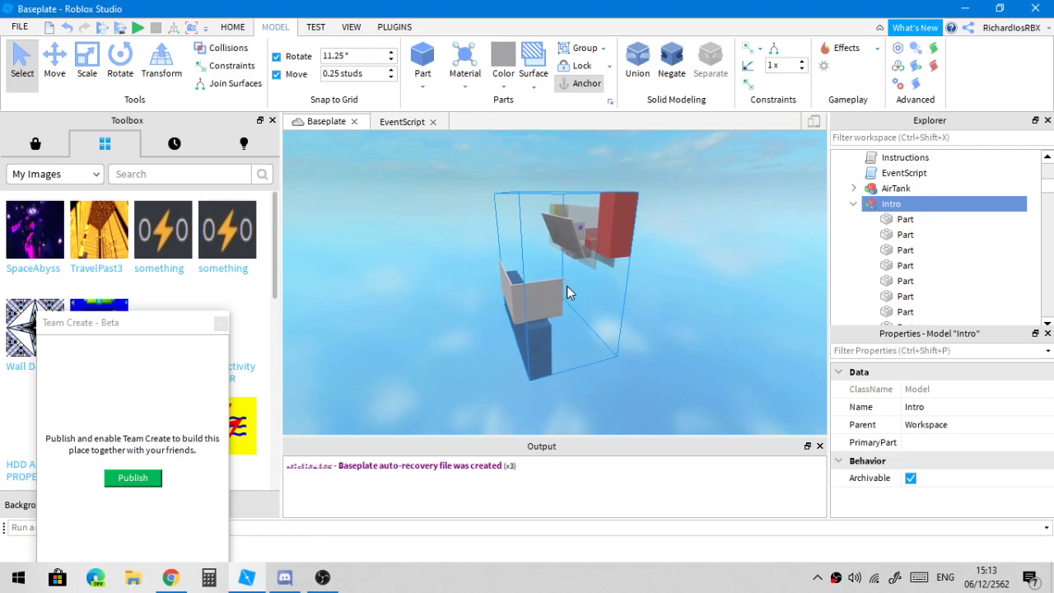
{"action": "key", "text": "ctrl+u"}
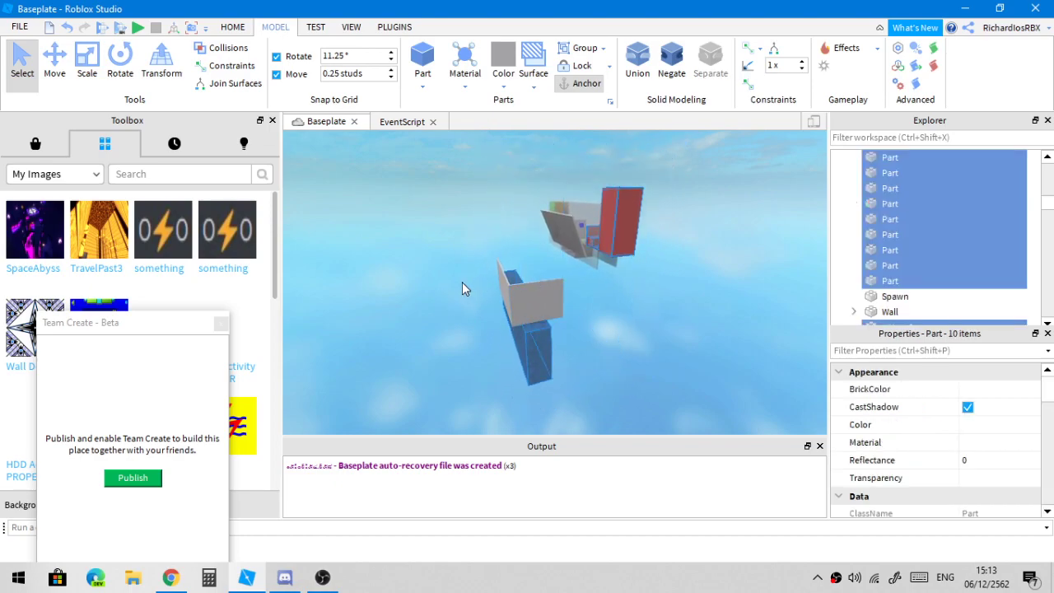
{"action": "left_click", "coordinate": [462, 281]}
Select the blue AirTank ball on the studded platform and expand its Hitbox and Outline parts for inspection
{"action": "mouse_move", "coordinate": [561, 259]}
{"action": "right_mouse_down"}
{"action": "mouse_move", "coordinate": [574, 280]}
{"action": "mouse_move", "coordinate": [550, 272]}
{"action": "right_mouse_up"}
{"action": "scroll", "coordinate": [563, 256], "scroll_direction": "up", "scroll_amount": 8}
{"action": "scroll", "coordinate": [562, 256], "scroll_direction": "up", "scroll_amount": 5}
{"action": "scroll", "coordinate": [573, 280], "scroll_direction": "up", "scroll_amount": 2}
{"action": "scroll", "coordinate": [551, 272], "scroll_direction": "up", "scroll_amount": 3}
{"action": "left_click", "coordinate": [550, 271]}
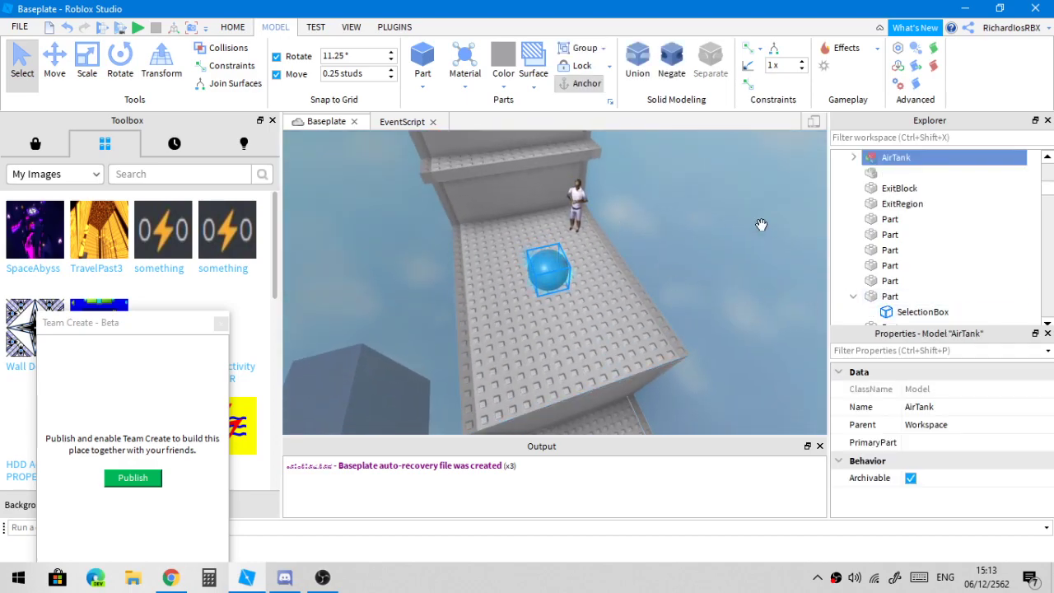
{"action": "left_click", "coordinate": [854, 158]}
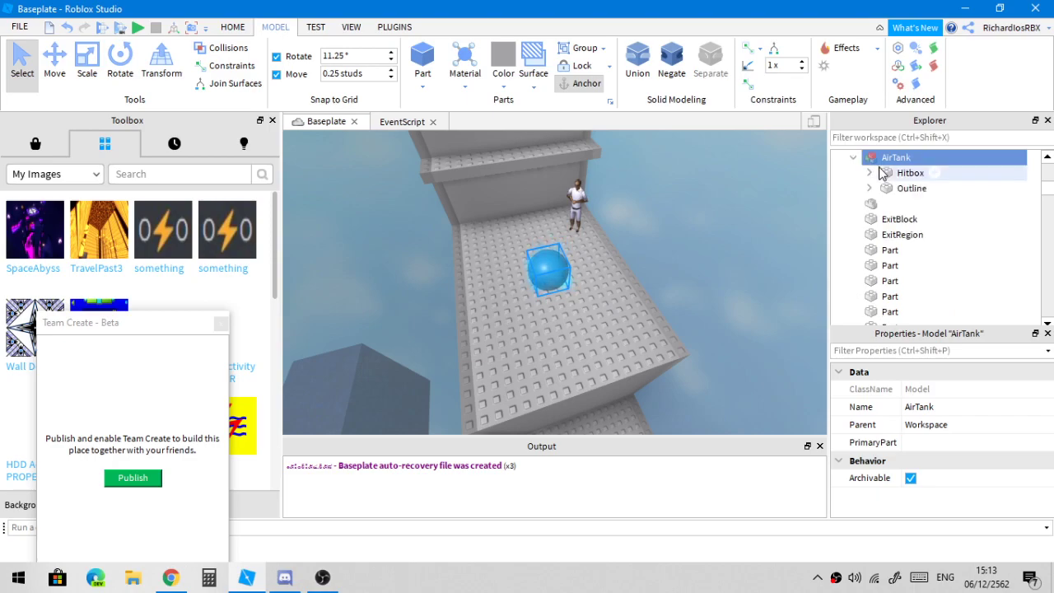
{"action": "left_click", "coordinate": [877, 173]}
{"action": "left_click", "coordinate": [880, 191]}
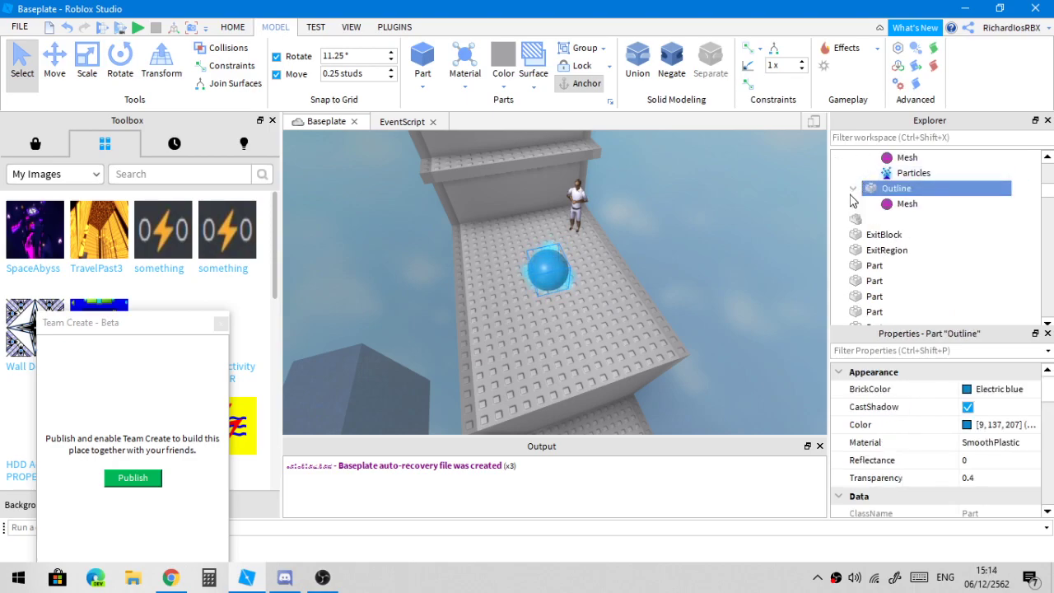
{"action": "scroll", "coordinate": [863, 206], "scroll_direction": "up", "scroll_amount": 2}
{"action": "scroll", "coordinate": [915, 284], "scroll_direction": "down", "scroll_amount": 1}
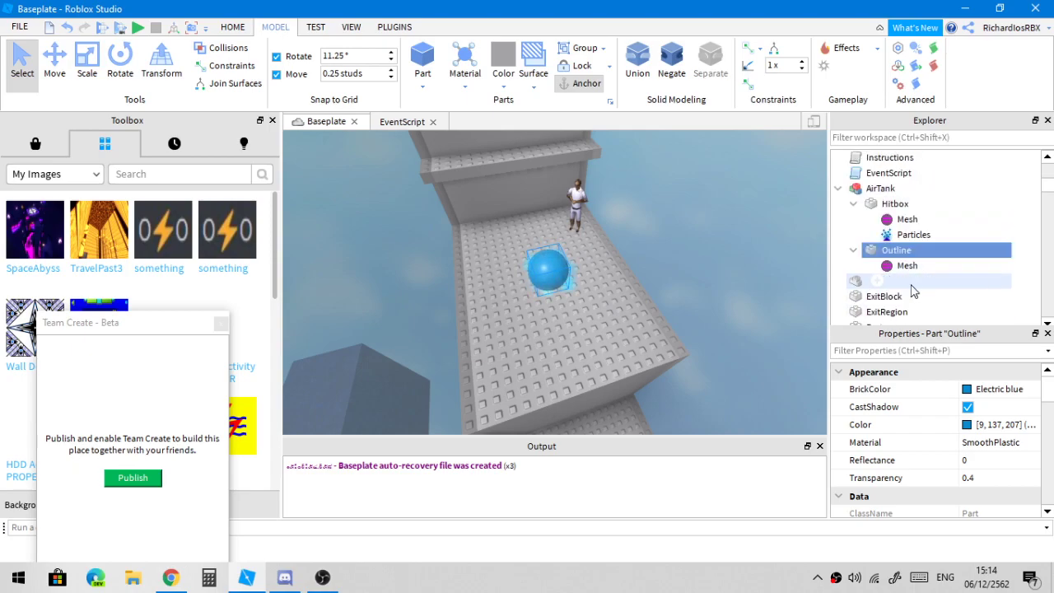
Examine the AirTank's Hitbox and Outline parts, collapse the model and select AirTank as a whole
{"action": "left_click", "coordinate": [894, 204]}
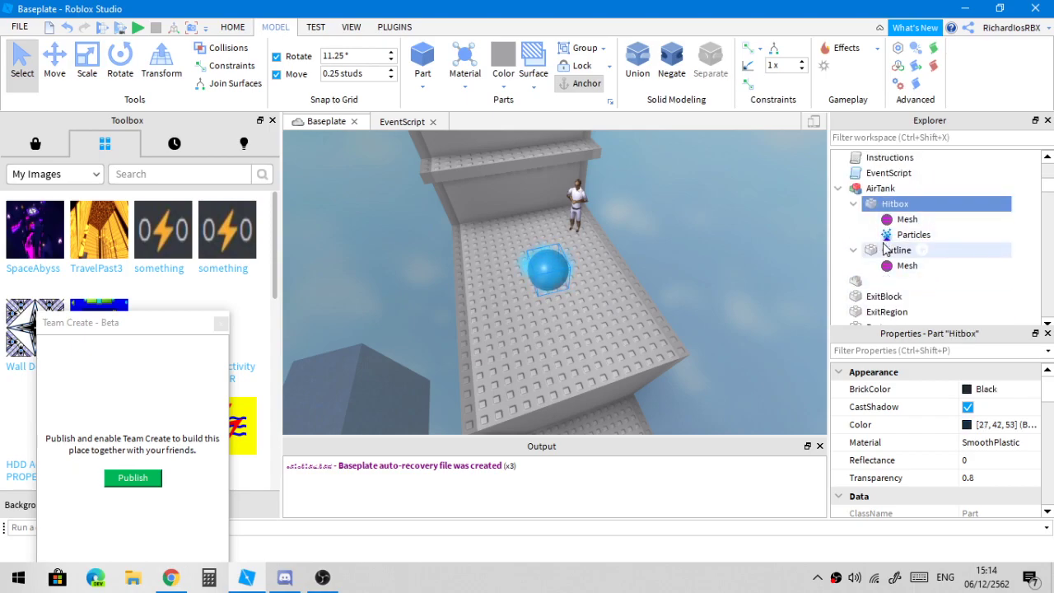
{"action": "left_click", "coordinate": [889, 249], "text": "ctrl"}
{"action": "left_click", "coordinate": [872, 176], "text": "ctrl"}
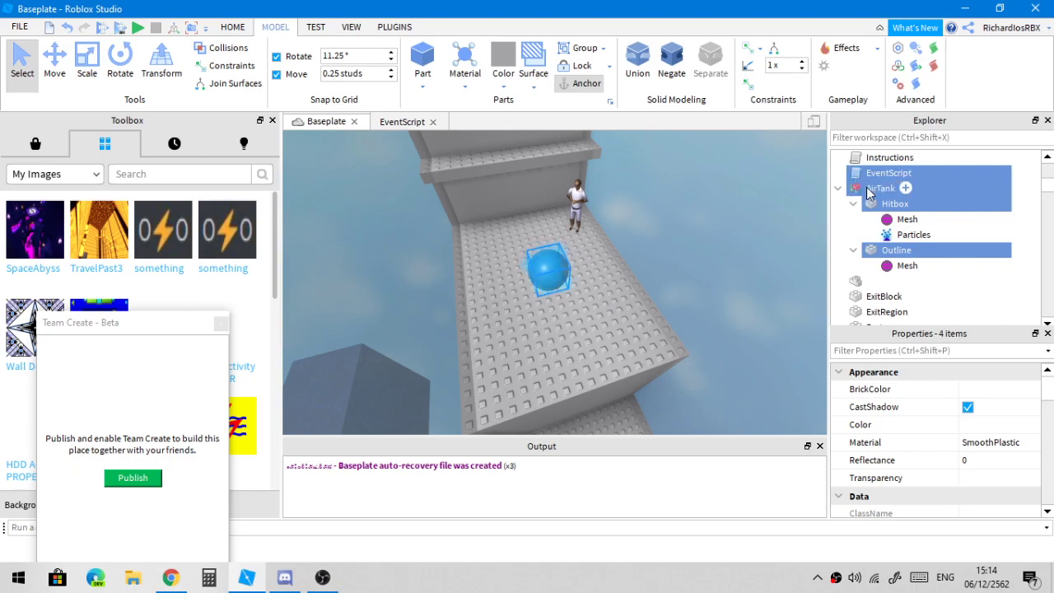
{"action": "left_click", "coordinate": [866, 177], "text": "ctrl"}
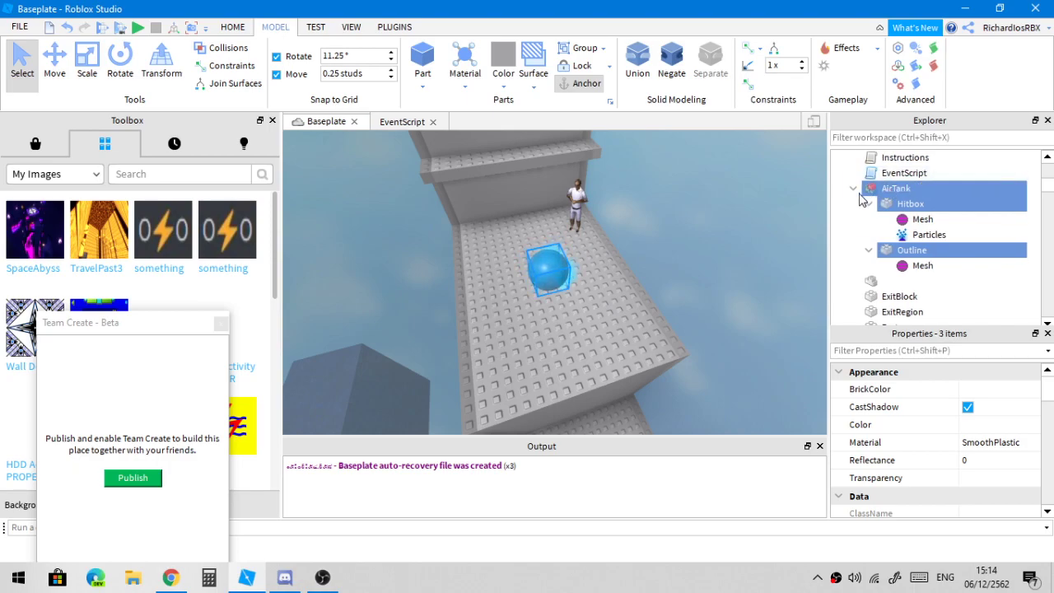
{"action": "left_click", "coordinate": [881, 215]}
{"action": "left_click", "coordinate": [853, 189]}
{"action": "left_click", "coordinate": [893, 189]}
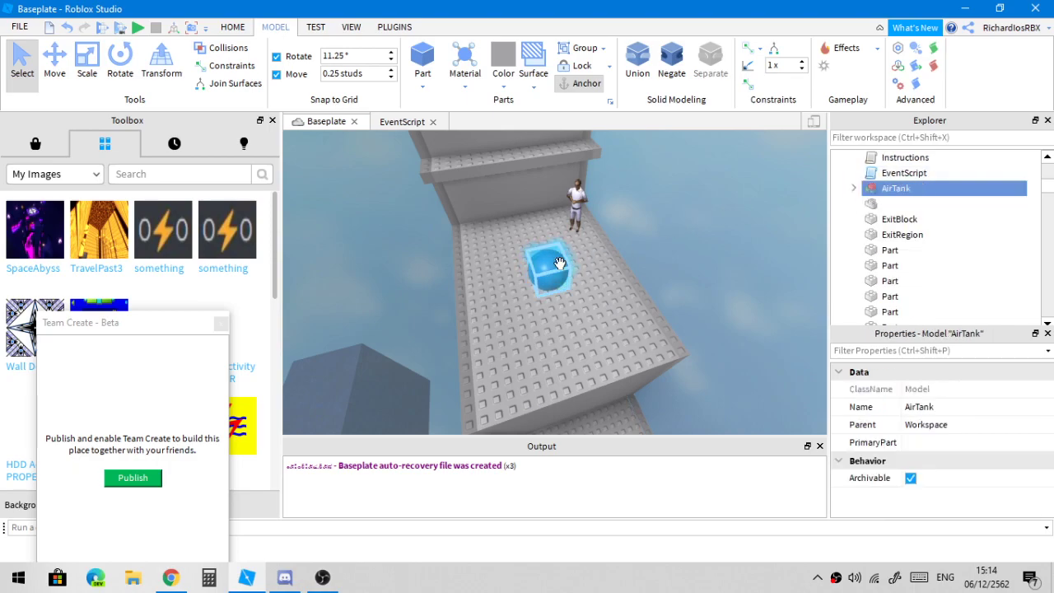
Select the ExitBlock at the exit room, focus the view on it and examine its appearance and behavior properties
{"action": "left_click_drag", "start_coordinate": [552, 270], "coordinate": [447, 302]}
{"action": "right_click_drag", "start_coordinate": [447, 302], "coordinate": [447, 303]}
{"action": "left_click_drag", "start_coordinate": [447, 302], "coordinate": [447, 302]}
{"action": "right_click_drag", "start_coordinate": [447, 302], "coordinate": [447, 302]}
{"action": "left_click_drag", "start_coordinate": [447, 302], "coordinate": [447, 302]}
{"action": "right_click_drag", "start_coordinate": [447, 302], "coordinate": [447, 302]}
{"action": "left_click_drag", "start_coordinate": [447, 302], "coordinate": [499, 370]}
{"action": "right_click_drag", "start_coordinate": [589, 300], "coordinate": [588, 299]}
{"action": "scroll", "coordinate": [588, 299], "scroll_direction": "up", "scroll_amount": 3}
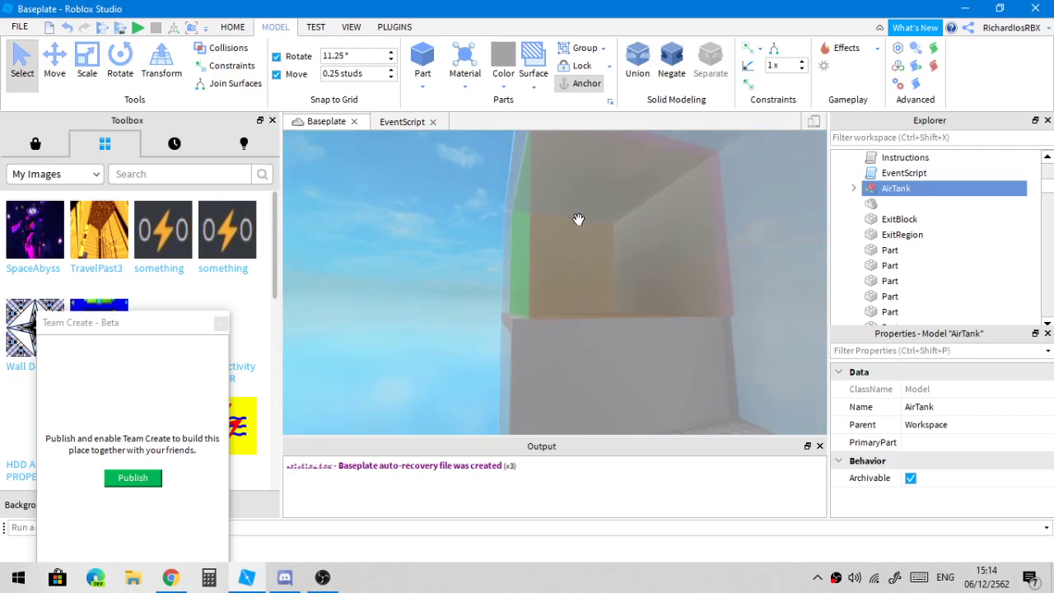
{"action": "right_click_drag", "start_coordinate": [579, 221], "coordinate": [583, 254]}
{"action": "left_click", "coordinate": [581, 252]}
{"action": "key", "text": "f"}
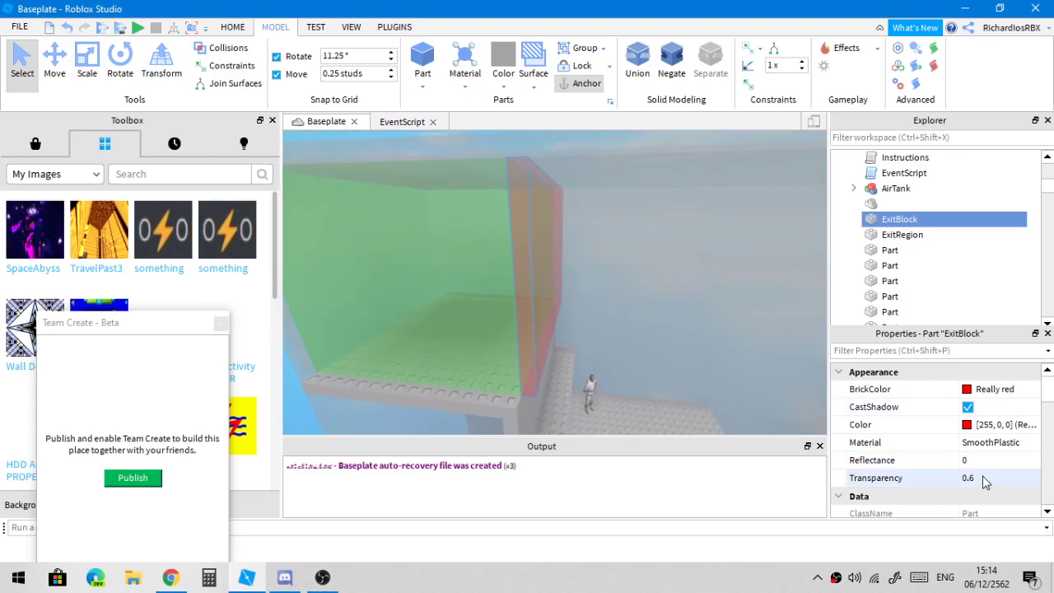
{"action": "scroll", "coordinate": [984, 479], "scroll_direction": "down", "scroll_amount": 3}
{"action": "scroll", "coordinate": [983, 479], "scroll_direction": "down", "scroll_amount": 3}
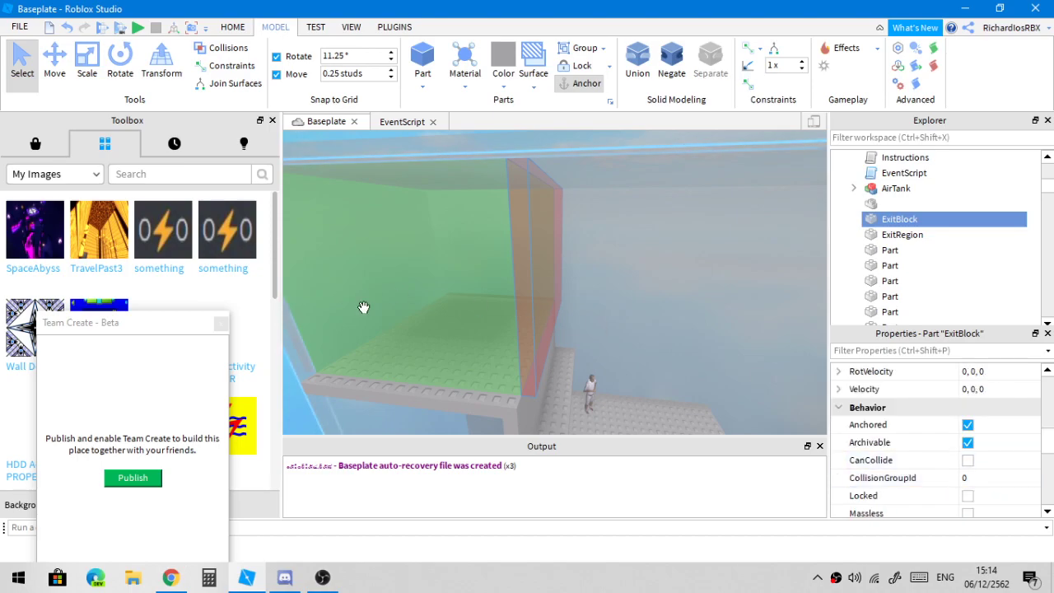
{"action": "scroll", "coordinate": [618, 296], "scroll_direction": "down", "scroll_amount": 3}
{"action": "scroll", "coordinate": [618, 297], "scroll_direction": "up", "scroll_amount": 4}
{"action": "scroll", "coordinate": [619, 297], "scroll_direction": "down", "scroll_amount": 8}
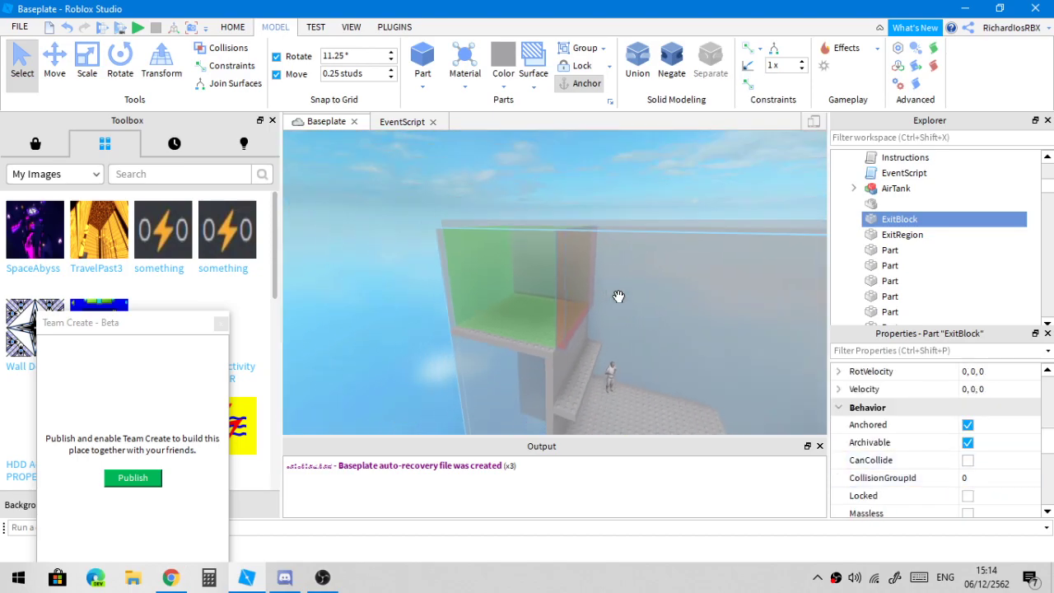
{"action": "scroll", "coordinate": [618, 296], "scroll_direction": "up", "scroll_amount": 8}
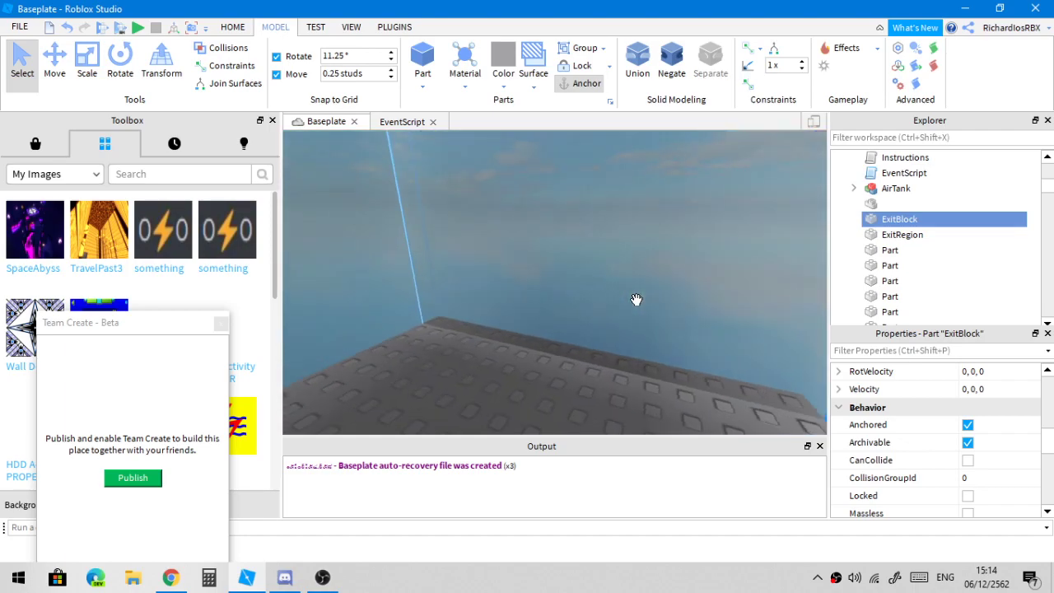
{"action": "key", "text": "f"}
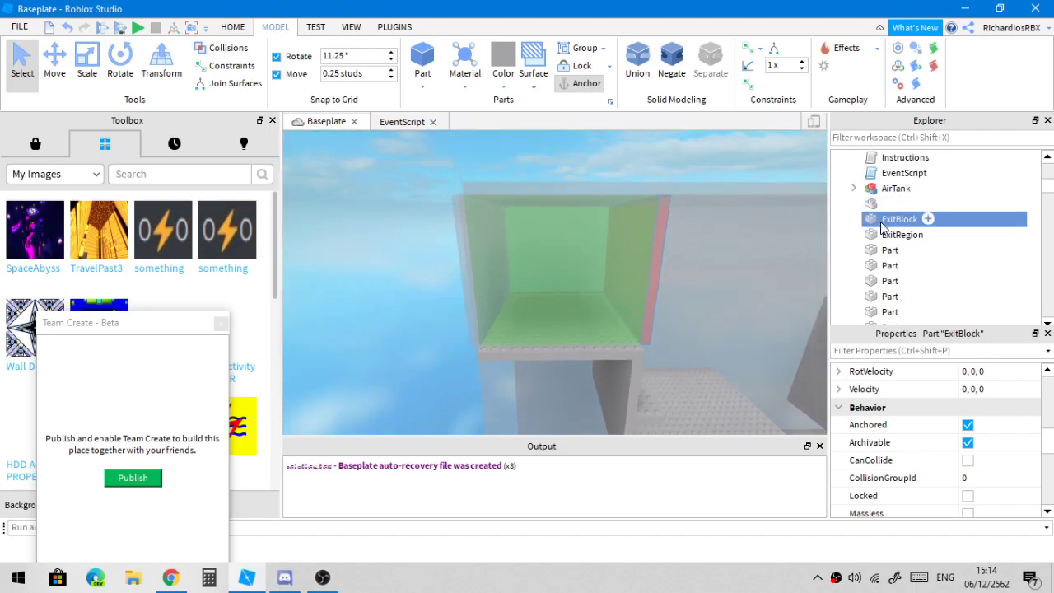
Select ExitRegion, switch to the Move tool and examine the region's placement beside the exit block from several sides
{"action": "left_click", "coordinate": [895, 235]}
{"action": "scroll", "coordinate": [618, 282], "scroll_direction": "up", "scroll_amount": 5}
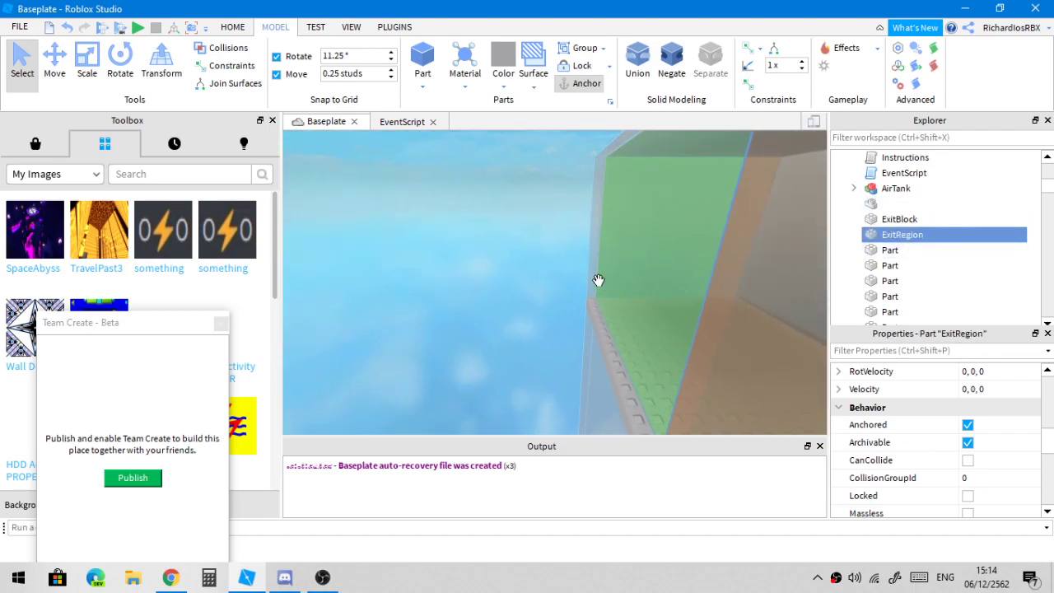
{"action": "key", "text": "ctrl+2"}
{"action": "key", "text": "f"}
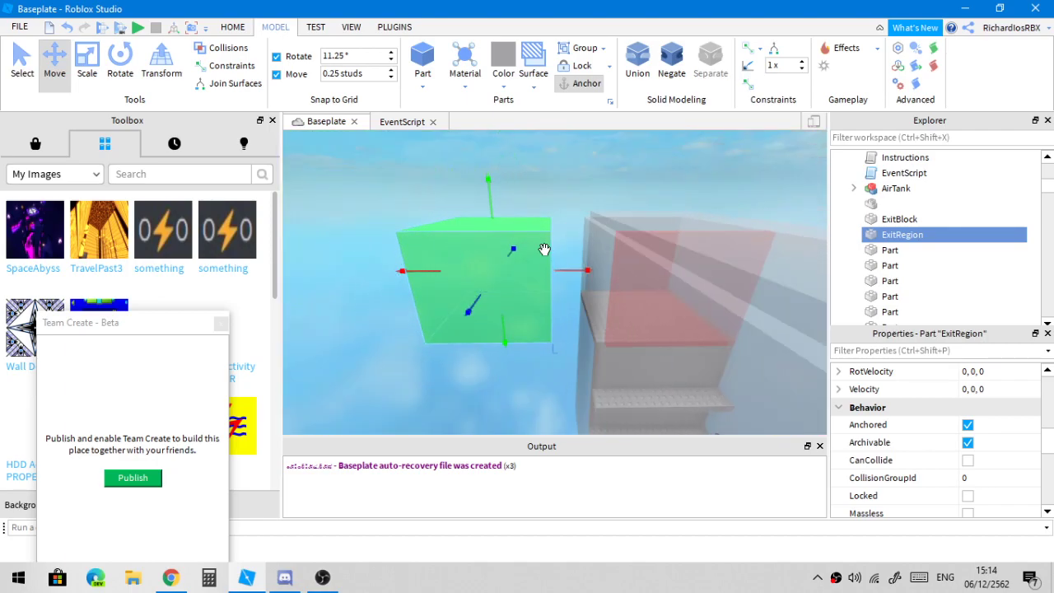
{"action": "key", "text": "w"}
{"action": "right_click_drag", "start_coordinate": [548, 247], "coordinate": [610, 257]}
{"action": "key", "text": "s"}
{"action": "key", "text": "w"}
{"action": "key", "text": "s"}
{"action": "key", "text": "w"}
{"action": "key", "text": "s"}
Look over the remaining map parts around the exit and leave nothing selected
{"action": "left_click", "coordinate": [599, 229]}
{"action": "key", "text": "w"}
{"action": "key", "text": "w"}
{"action": "left_click", "coordinate": [544, 231]}
{"action": "key", "text": "w"}
{"action": "scroll", "coordinate": [540, 242], "scroll_direction": "down", "scroll_amount": 4}
{"action": "scroll", "coordinate": [858, 214], "scroll_direction": "up", "scroll_amount": 5}
{"action": "left_click", "coordinate": [853, 234]}
{"action": "right_click_drag", "start_coordinate": [624, 212], "coordinate": [624, 212]}
{"action": "left_click", "coordinate": [503, 208]}
{"action": "scroll", "coordinate": [889, 236], "scroll_direction": "down", "scroll_amount": 5}
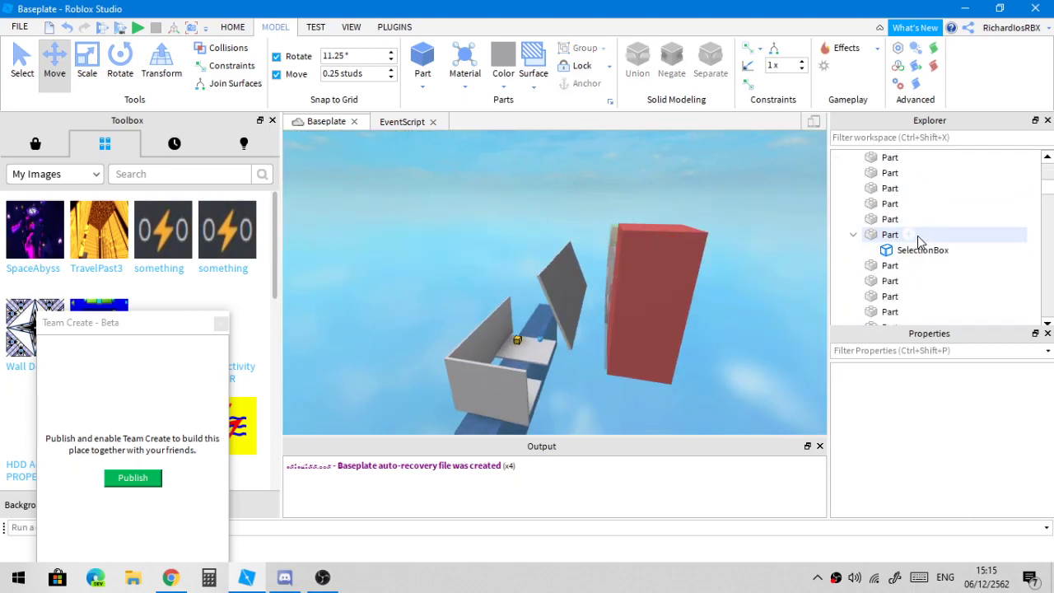
Select all children of Workspace except Camera and Terrain and group them into one model
{"action": "scroll", "coordinate": [916, 239], "scroll_direction": "up", "scroll_amount": 3}
{"action": "scroll", "coordinate": [593, 268], "scroll_direction": "down", "scroll_amount": 2}
{"action": "scroll", "coordinate": [593, 267], "scroll_direction": "up", "scroll_amount": 1}
{"action": "scroll", "coordinate": [592, 268], "scroll_direction": "down", "scroll_amount": 3}
{"action": "right_click_drag", "start_coordinate": [592, 265], "coordinate": [594, 263]}
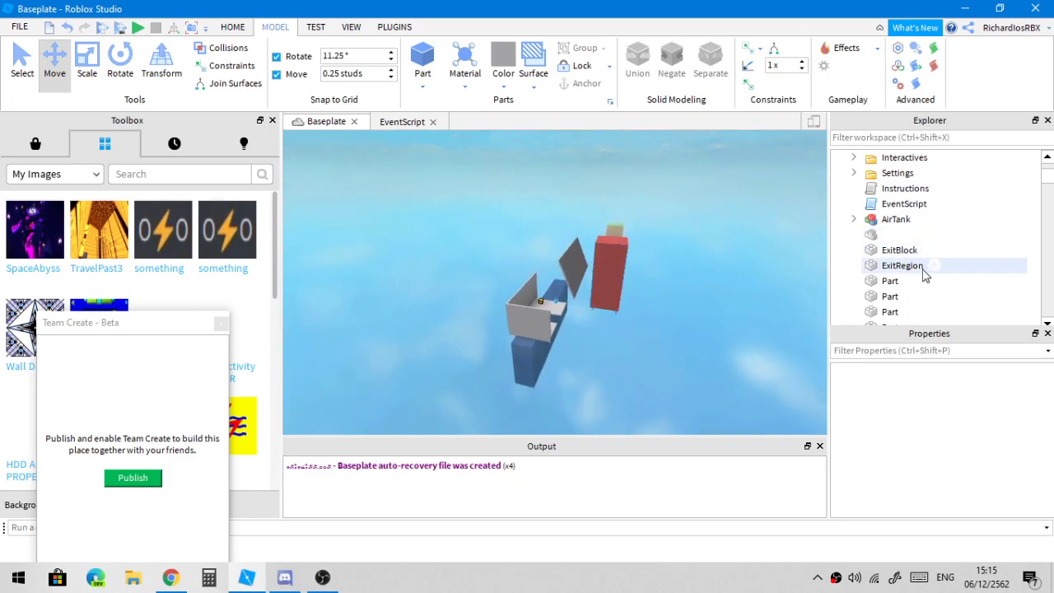
{"action": "scroll", "coordinate": [930, 272], "scroll_direction": "up", "scroll_amount": 2}
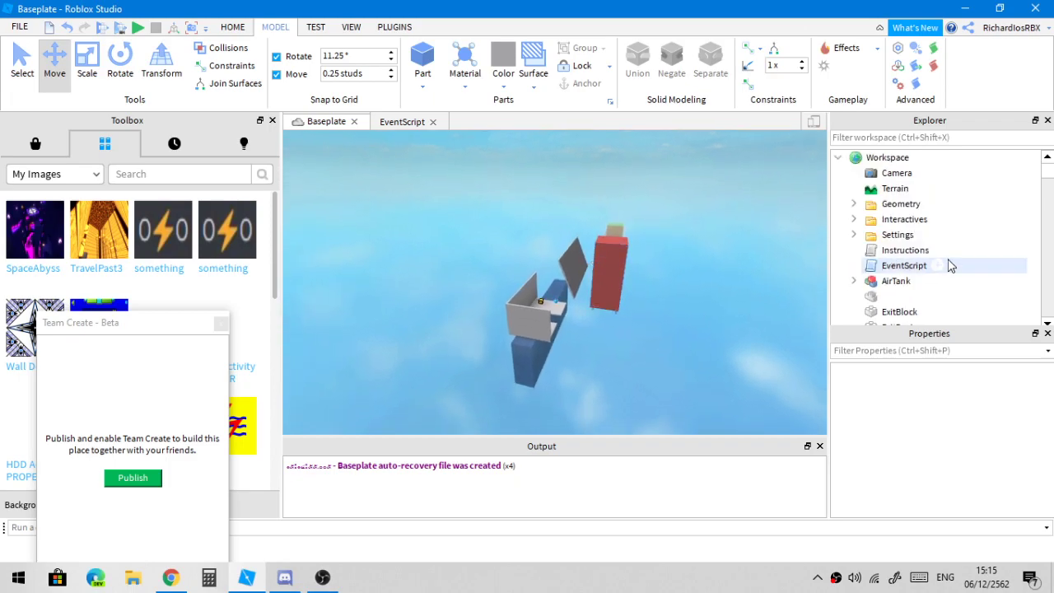
{"action": "right_click", "coordinate": [872, 163]}
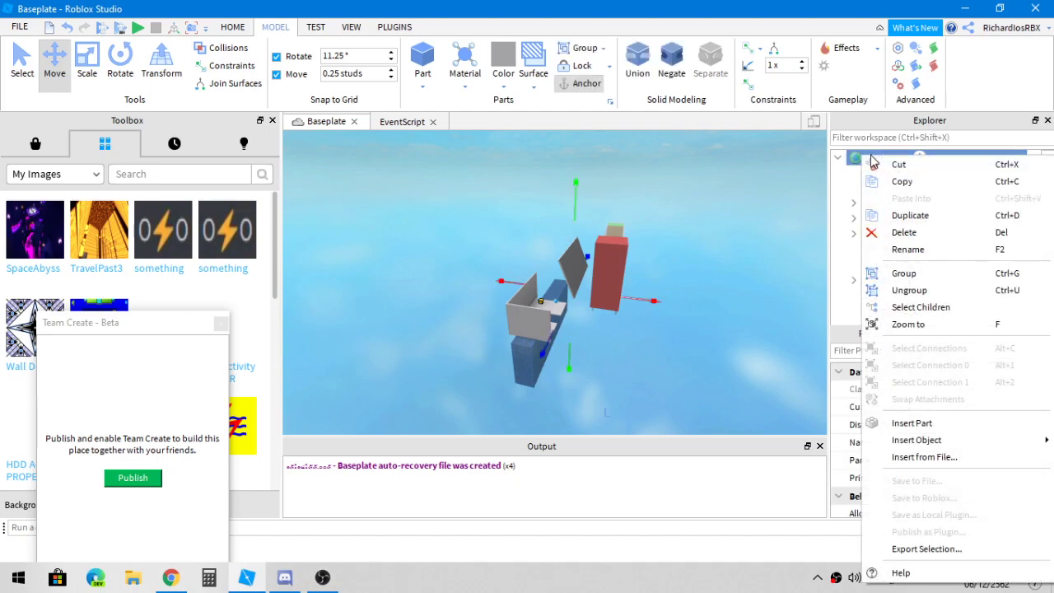
{"action": "left_click", "coordinate": [922, 307]}
{"action": "left_click", "coordinate": [892, 192], "text": "ctrl"}
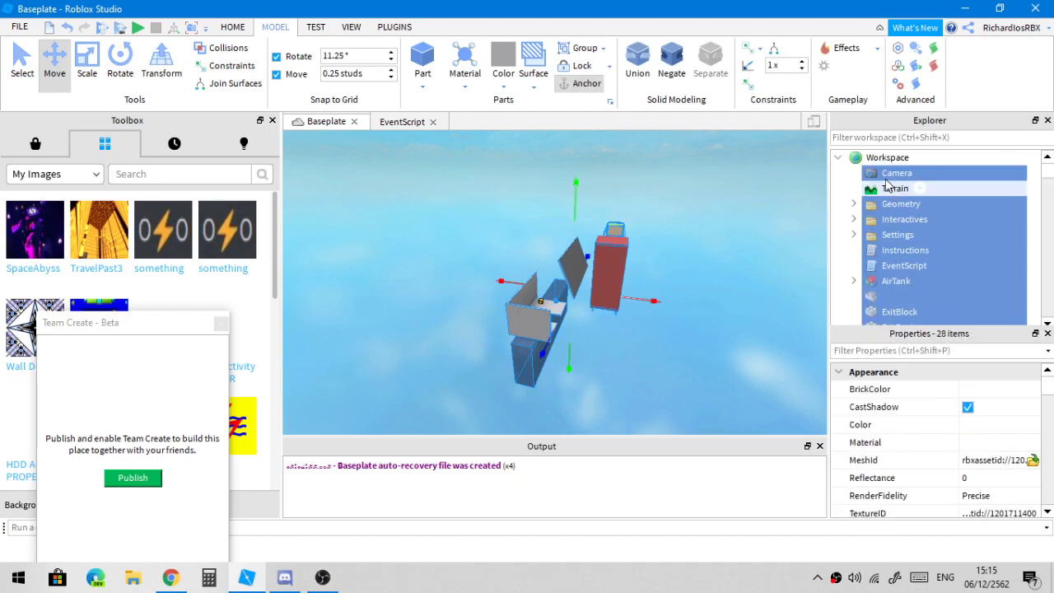
{"action": "left_click", "coordinate": [890, 175], "text": "ctrl"}
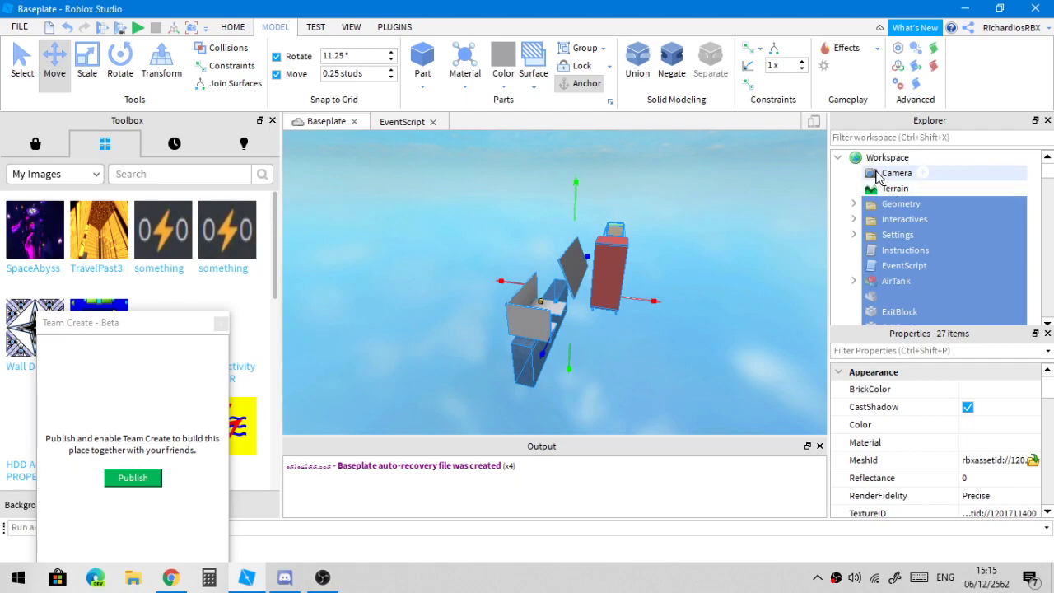
{"action": "scroll", "coordinate": [912, 224], "scroll_direction": "down", "scroll_amount": 8}
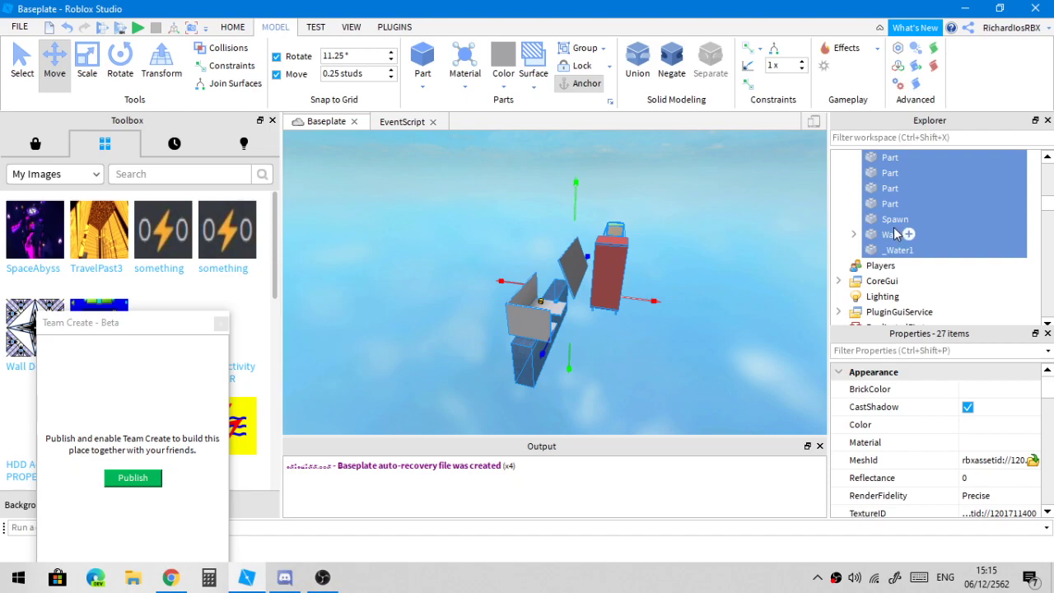
{"action": "scroll", "coordinate": [908, 222], "scroll_direction": "up", "scroll_amount": 8}
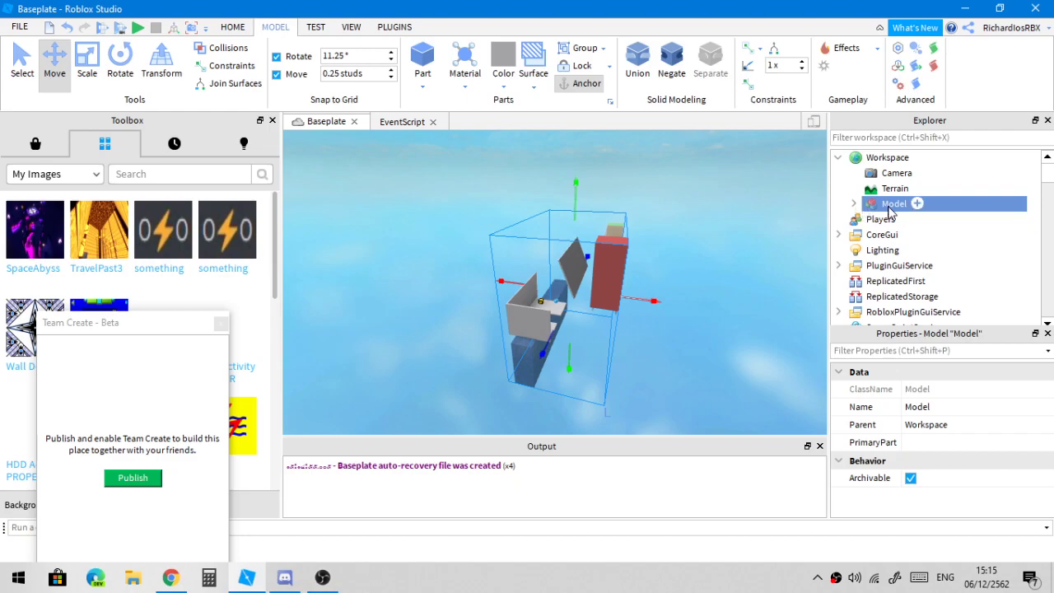
{"action": "key", "text": "ctrl+u"}
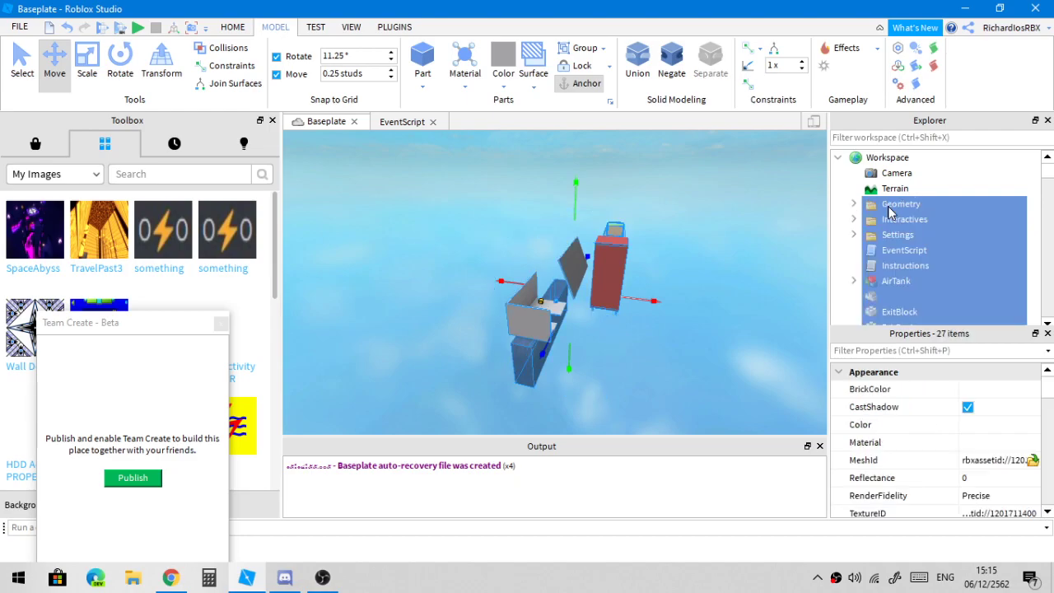
{"action": "key", "text": "ctrl+g"}
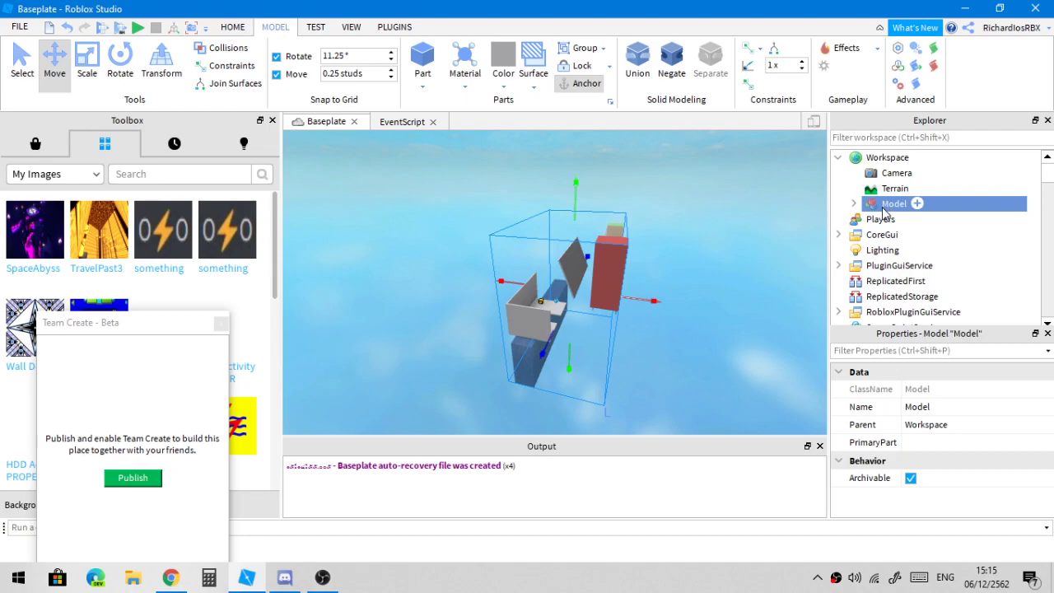
Open Save to Roblox for the grouped map model, browse the existing models to overwrite and return to the new asset form
{"action": "right_click", "coordinate": [884, 211]}
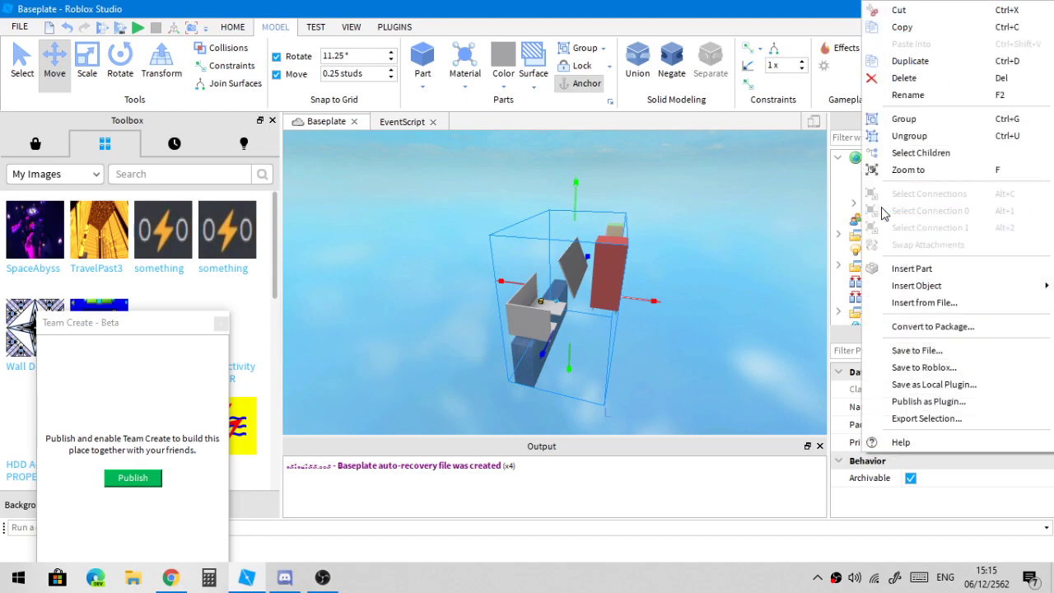
{"action": "left_click", "coordinate": [930, 368]}
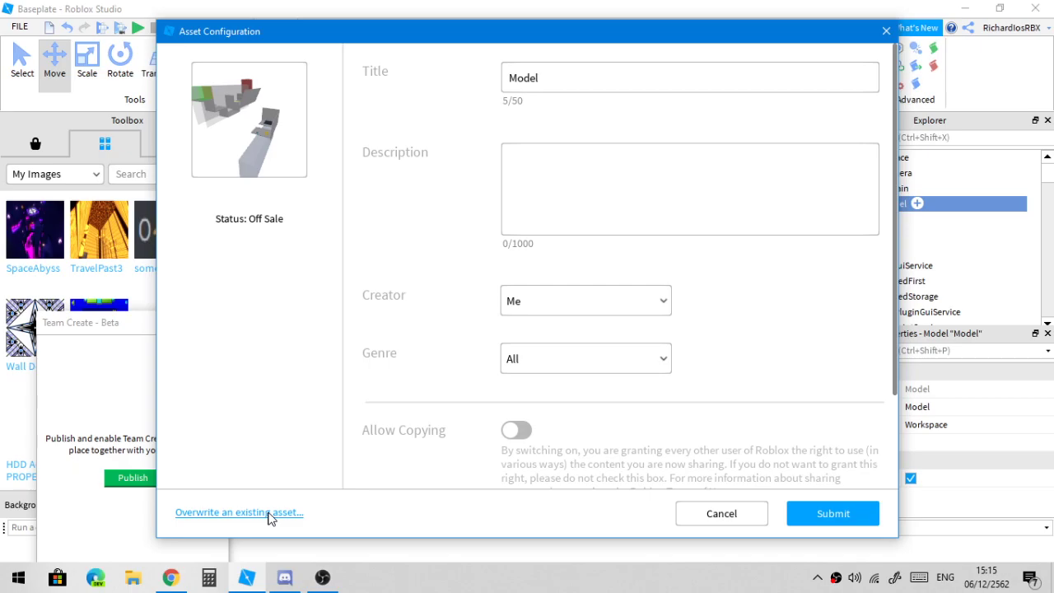
{"action": "left_click", "coordinate": [269, 513]}
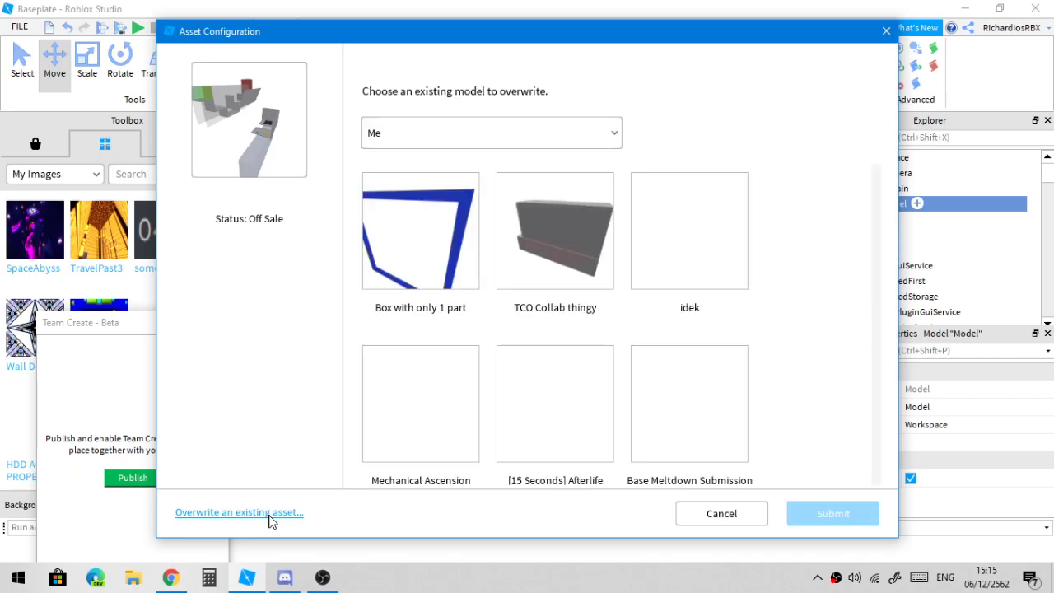
{"action": "scroll", "coordinate": [590, 311], "scroll_direction": "down", "scroll_amount": 4}
{"action": "scroll", "coordinate": [589, 311], "scroll_direction": "up", "scroll_amount": 4}
{"action": "scroll", "coordinate": [589, 317], "scroll_direction": "down", "scroll_amount": 4}
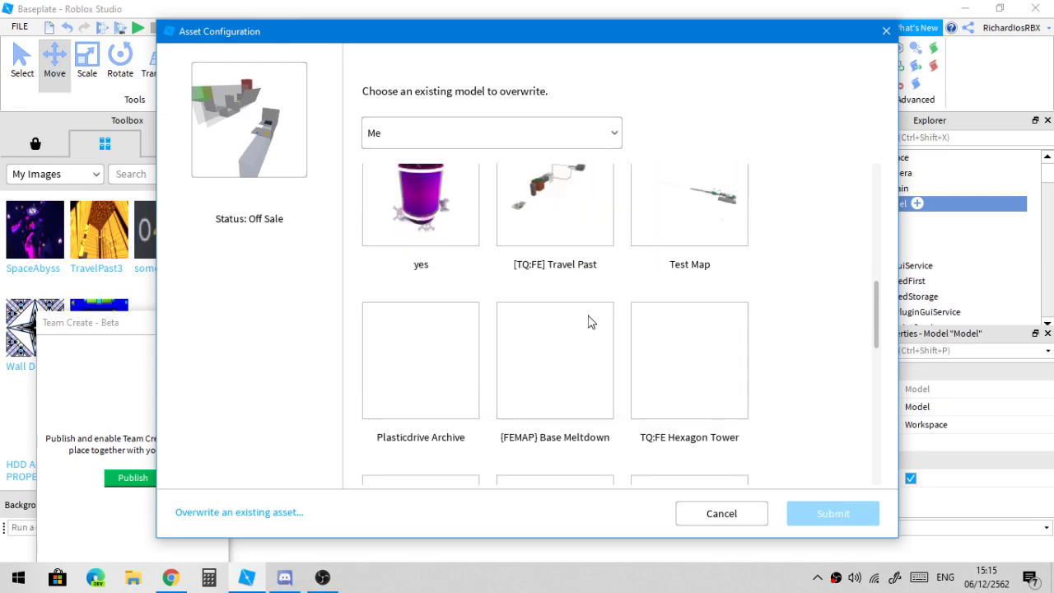
{"action": "left_click", "coordinate": [266, 513]}
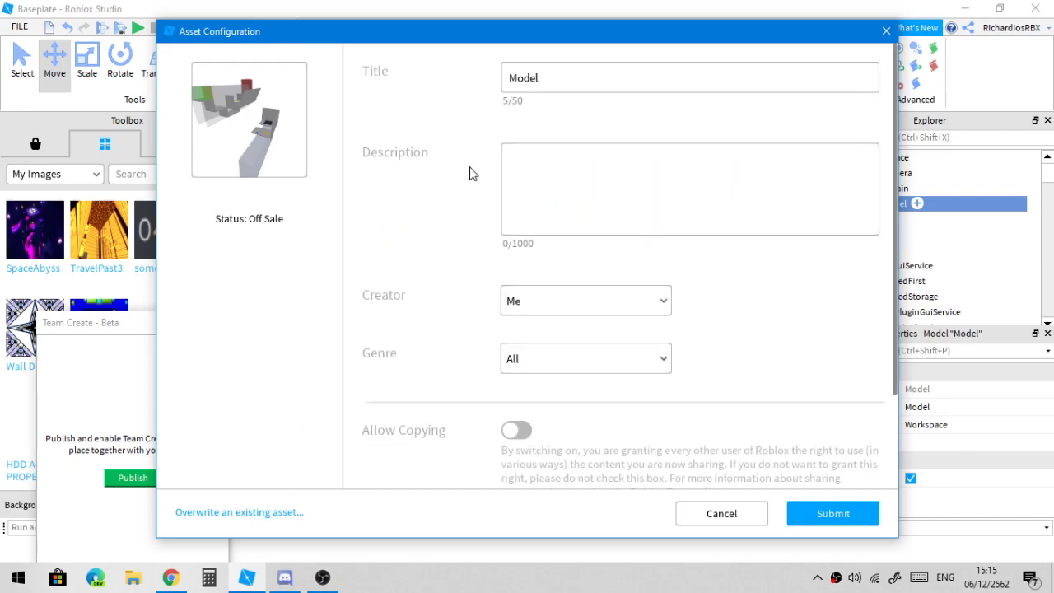
Title the new model asset "test" and enter "this is test" as its description
{"action": "left_click", "coordinate": [619, 87]}
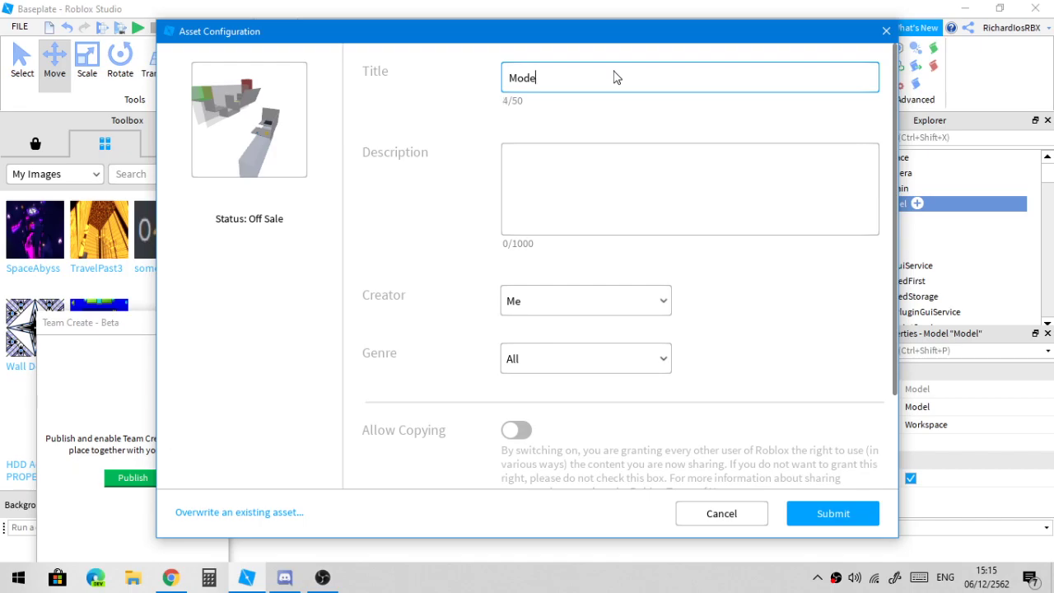
{"action": "key", "text": "BackSpace"}
{"action": "key", "text": "BackSpace"}
{"action": "key", "text": "BackSpace"}
{"action": "key", "text": "BackSpace"}
{"action": "type", "text": "test"}
{"action": "left_click", "coordinate": [644, 214]}
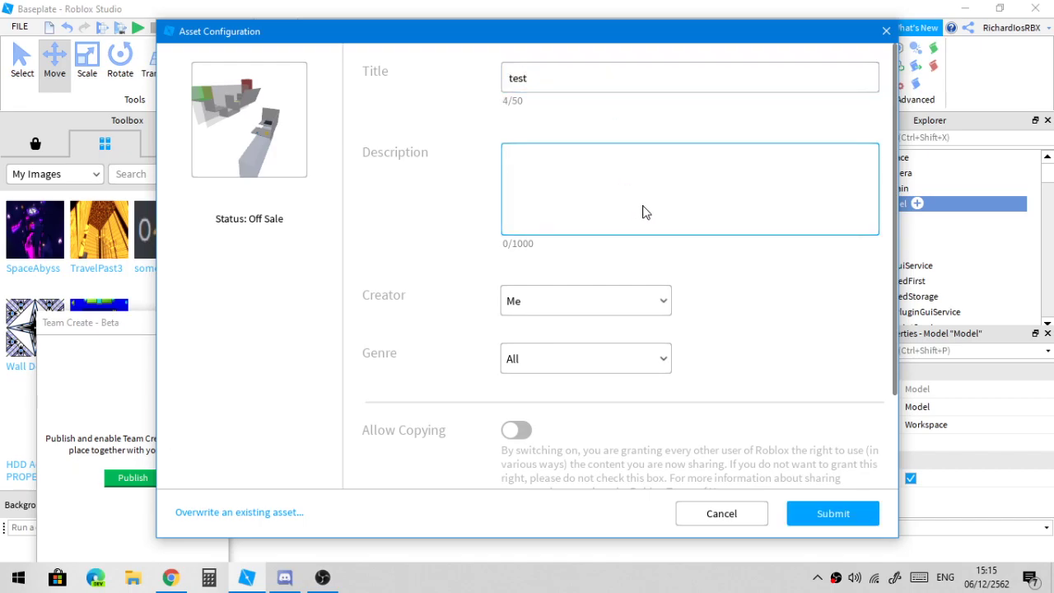
{"action": "type", "text": "this is test"}
Allow copying for the test model and review the rest of the asset form
{"action": "scroll", "coordinate": [690, 291], "scroll_direction": "down", "scroll_amount": 3}
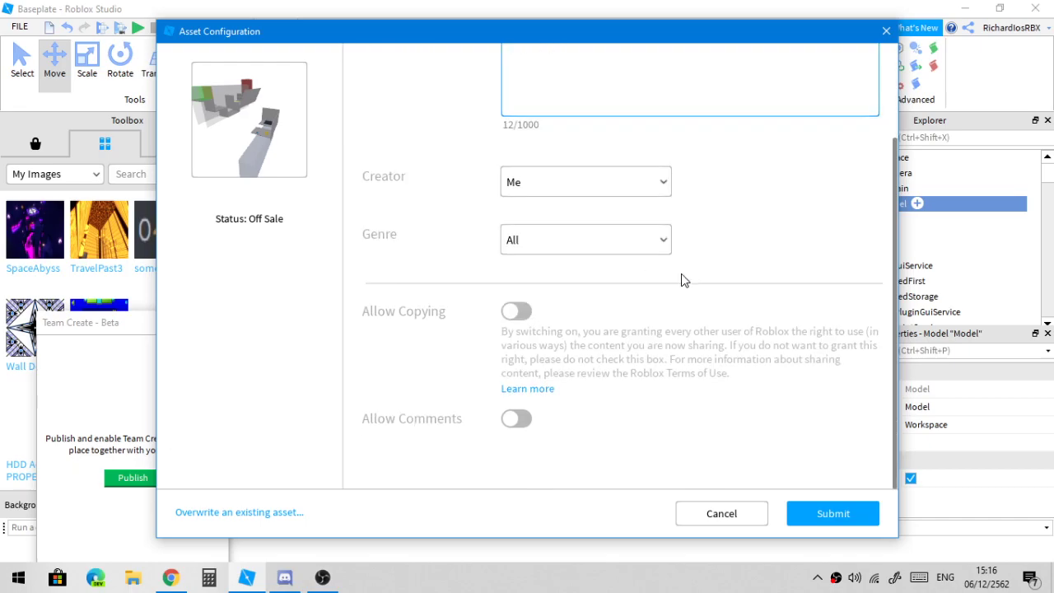
{"action": "left_click", "coordinate": [517, 312]}
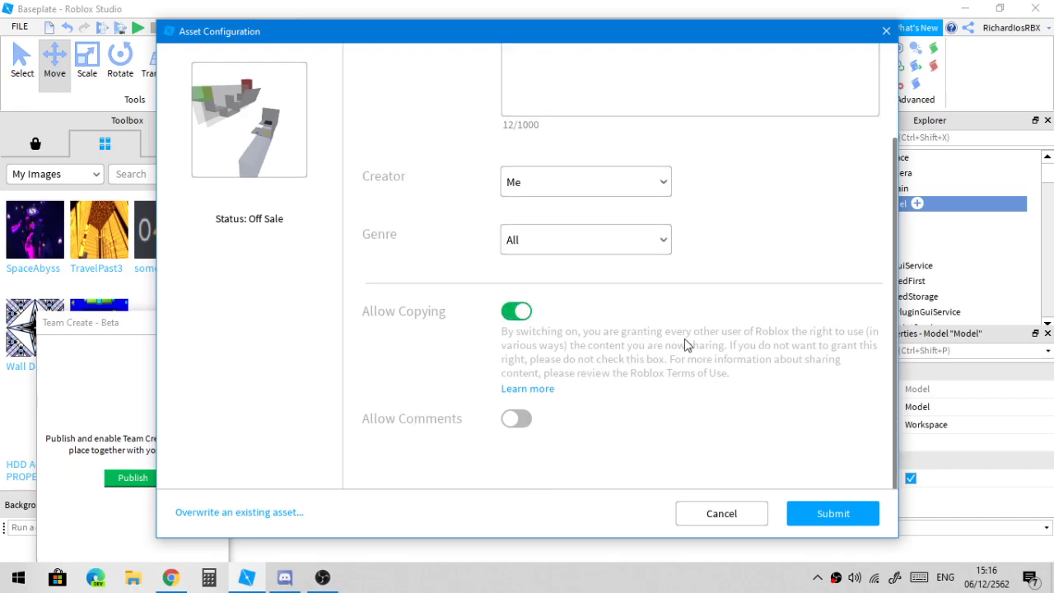
{"action": "scroll", "coordinate": [684, 339], "scroll_direction": "up", "scroll_amount": 3}
{"action": "scroll", "coordinate": [686, 341], "scroll_direction": "down", "scroll_amount": 3}
{"action": "scroll", "coordinate": [684, 341], "scroll_direction": "up", "scroll_amount": 3}
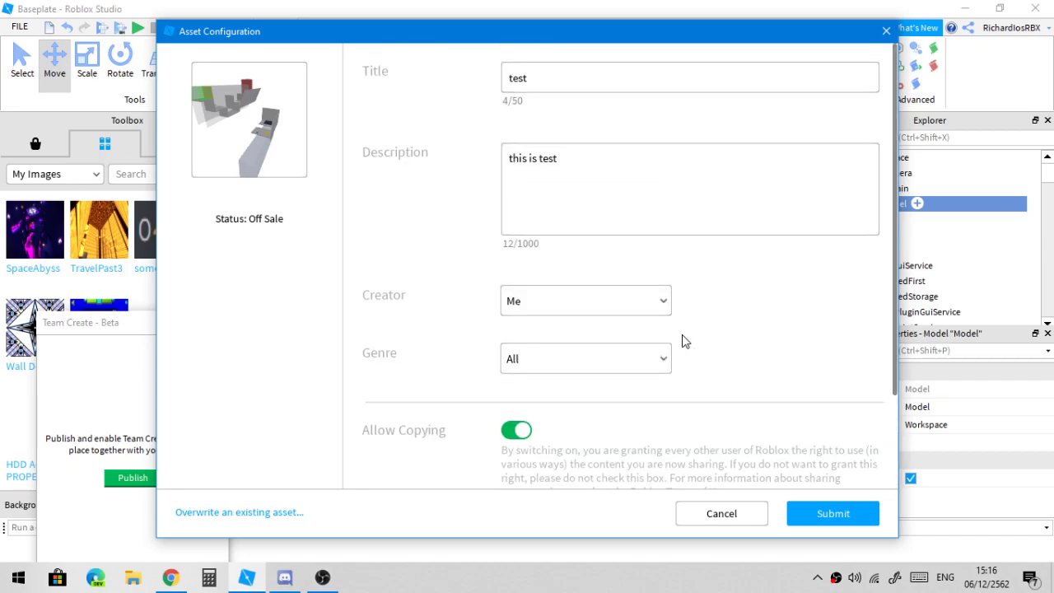
{"action": "scroll", "coordinate": [683, 341], "scroll_direction": "down", "scroll_amount": 3}
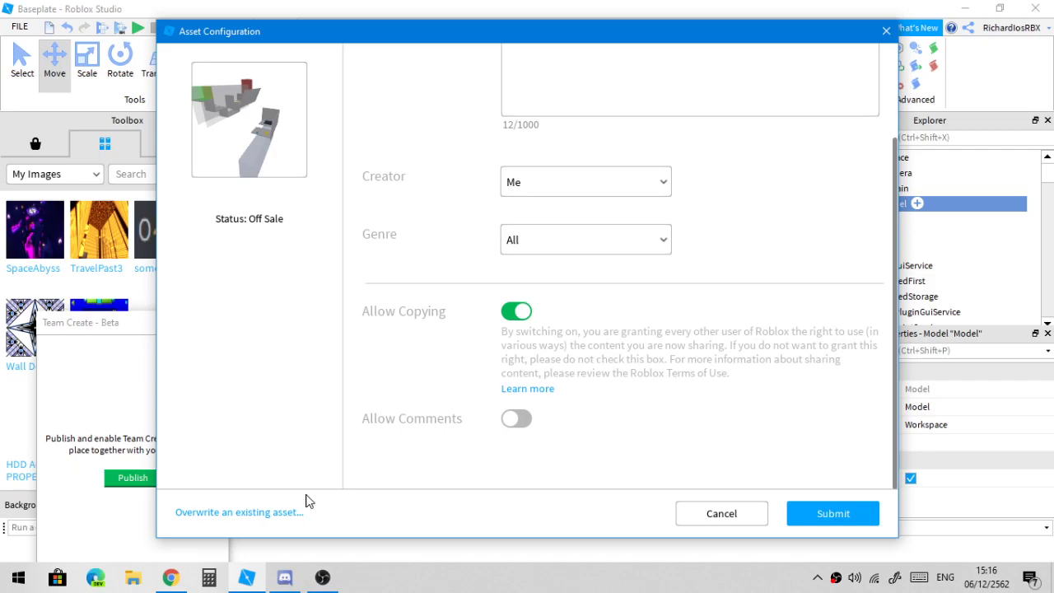
Switch to Chrome, open the Roblox account settings and look through the whole Account Info page
{"action": "left_click", "coordinate": [171, 577]}
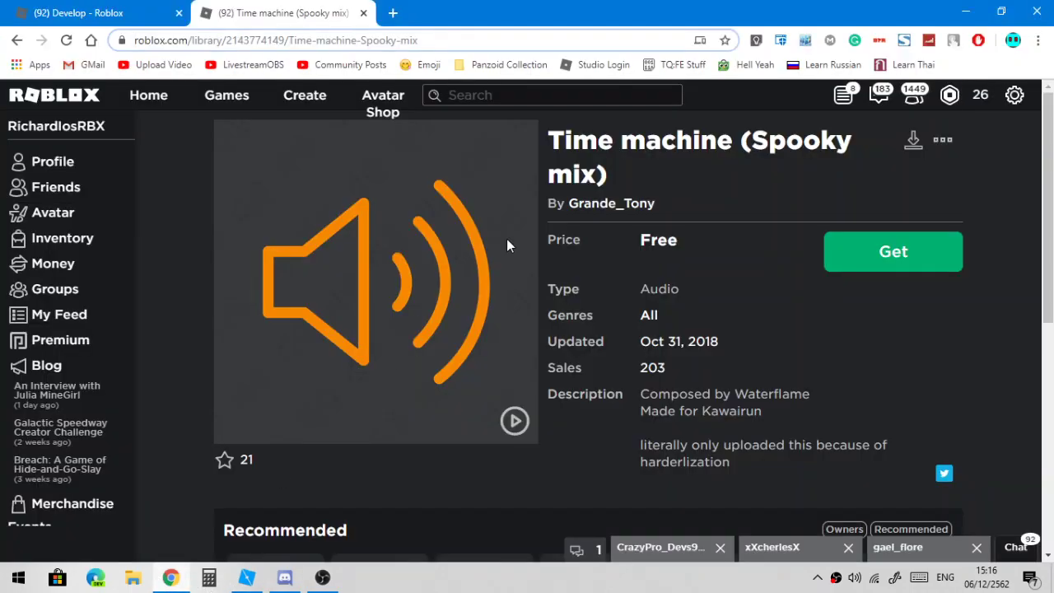
{"action": "left_click", "coordinate": [1014, 96]}
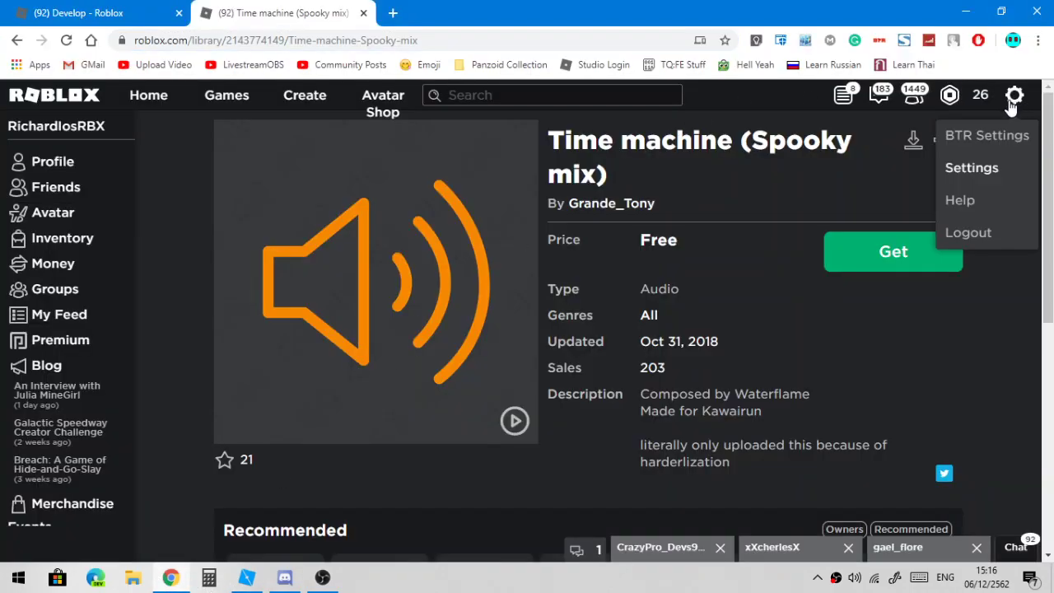
{"action": "left_click", "coordinate": [976, 173]}
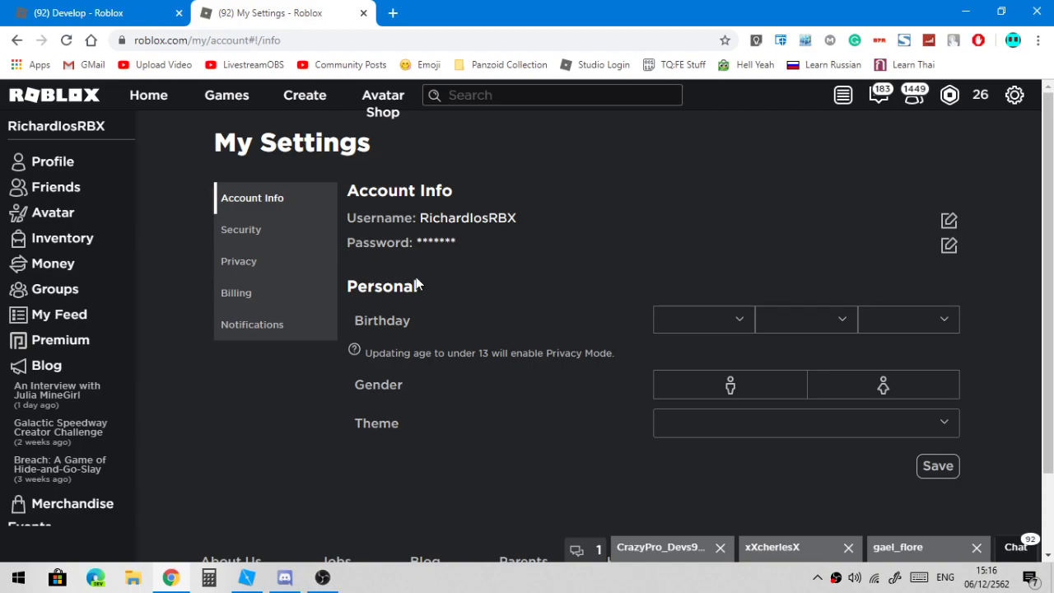
{"action": "scroll", "coordinate": [417, 280], "scroll_direction": "down", "scroll_amount": 3}
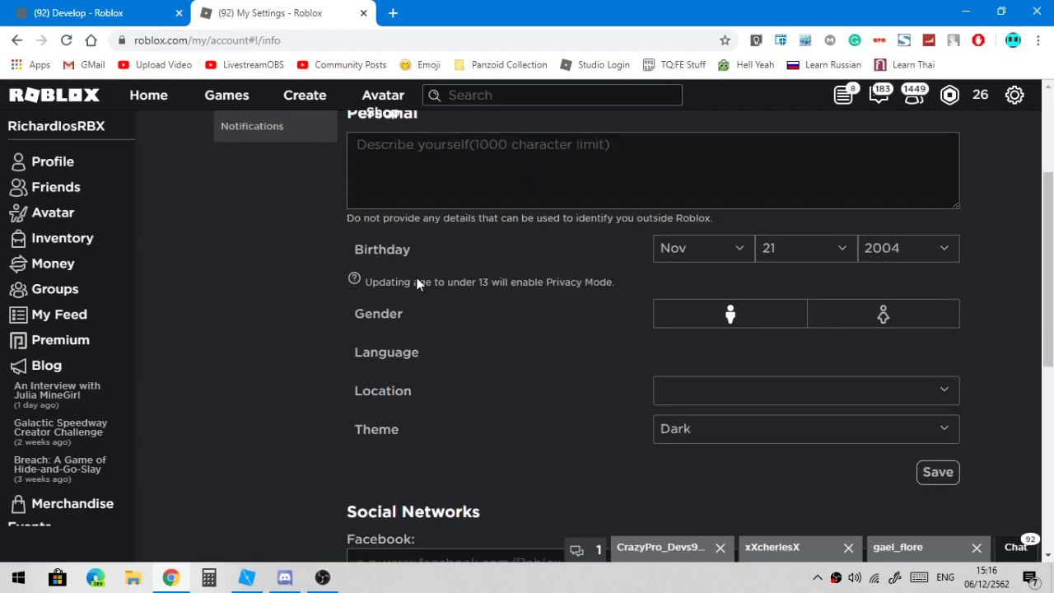
{"action": "scroll", "coordinate": [416, 277], "scroll_direction": "down", "scroll_amount": 1}
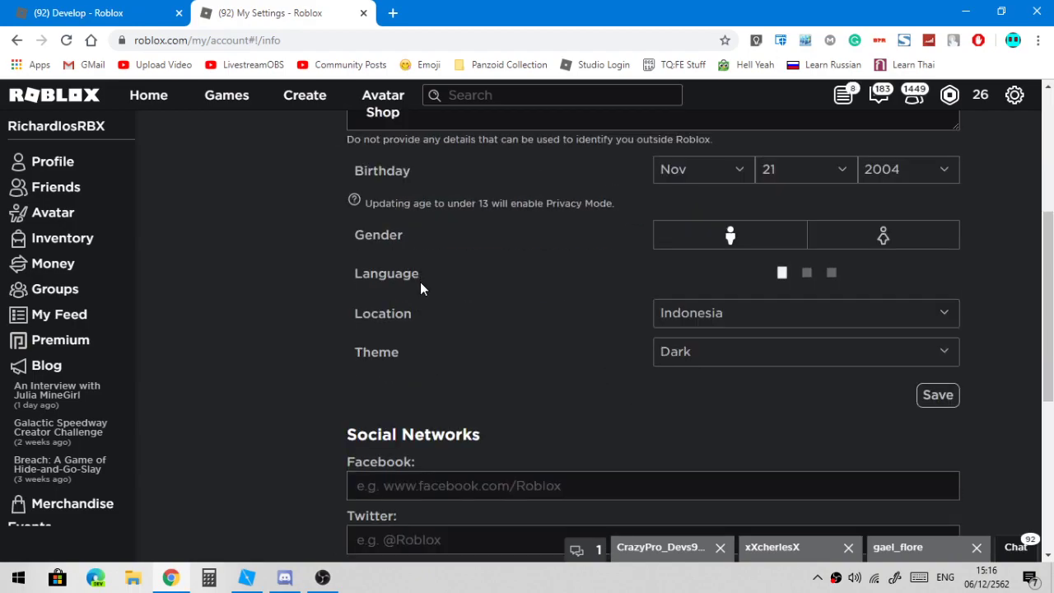
{"action": "scroll", "coordinate": [420, 282], "scroll_direction": "down", "scroll_amount": 5}
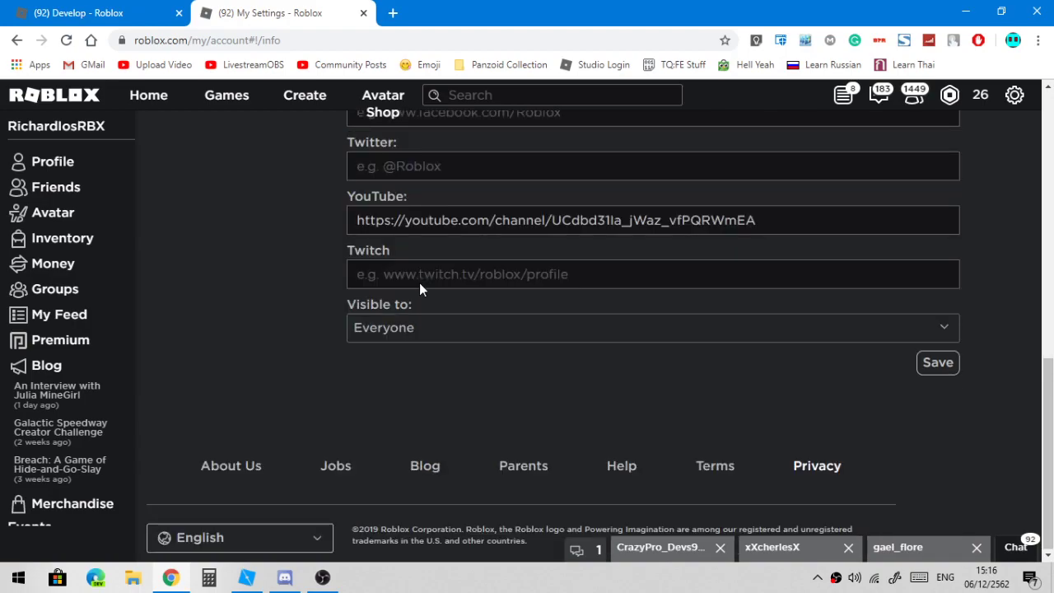
{"action": "scroll", "coordinate": [419, 282], "scroll_direction": "up", "scroll_amount": 10}
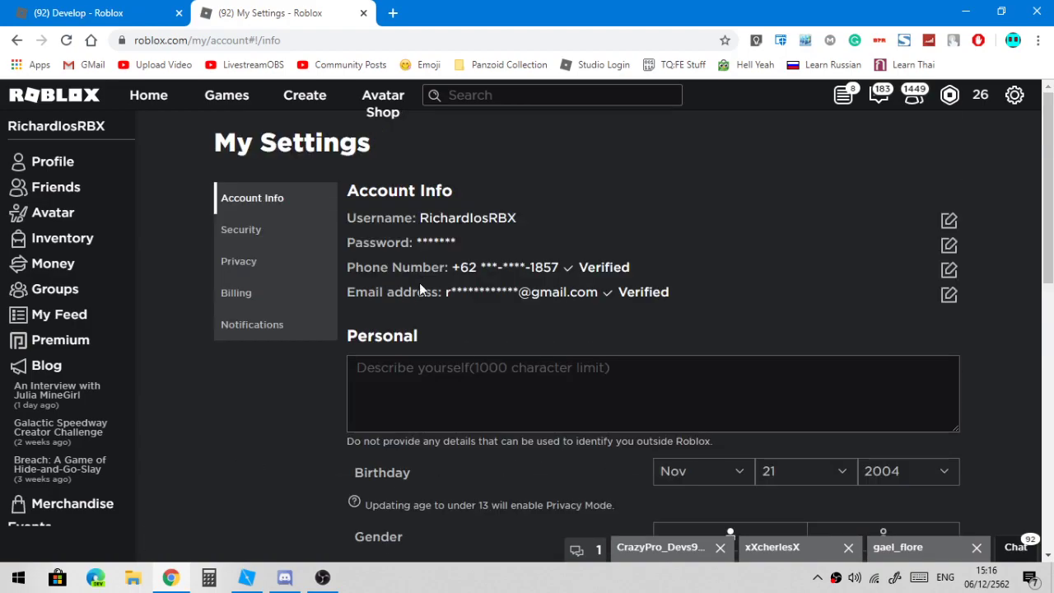
Look over the account's Security settings, return to Account Info and check the email address verification line
{"action": "left_click", "coordinate": [289, 238]}
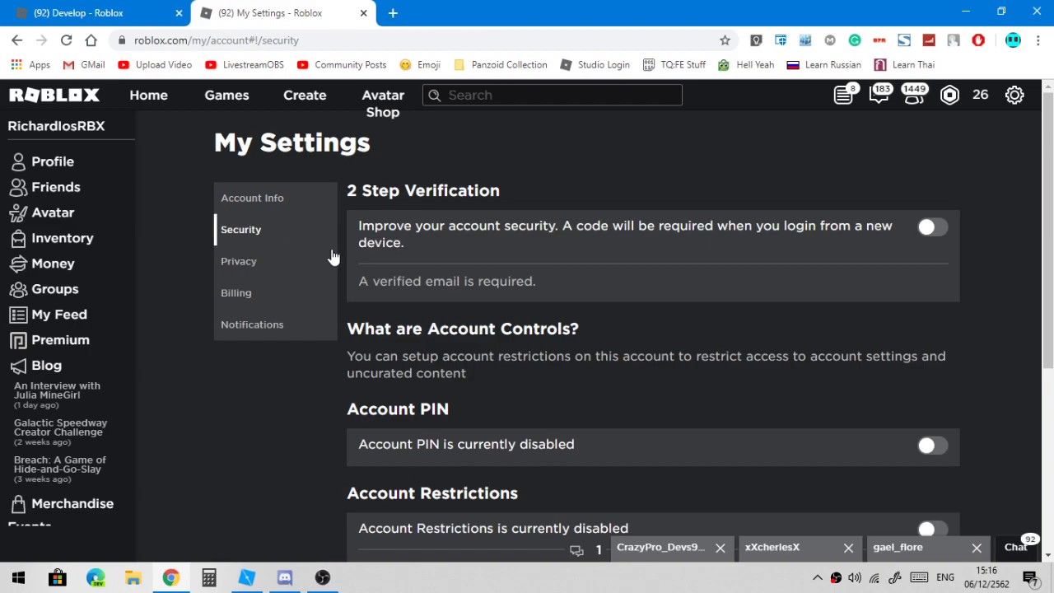
{"action": "scroll", "coordinate": [451, 319], "scroll_direction": "down", "scroll_amount": 1}
{"action": "scroll", "coordinate": [451, 319], "scroll_direction": "down", "scroll_amount": 3}
{"action": "scroll", "coordinate": [451, 319], "scroll_direction": "up", "scroll_amount": 4}
{"action": "left_click", "coordinate": [290, 201]}
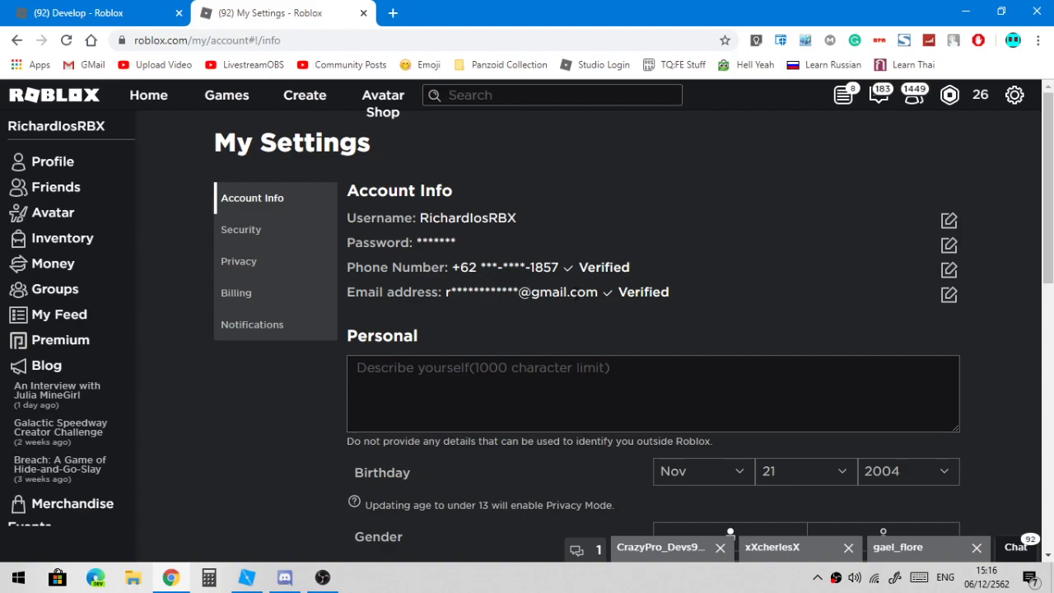
{"action": "left_click_drag", "start_coordinate": [575, 298], "coordinate": [592, 282]}
{"action": "triple_click", "coordinate": [465, 296]}
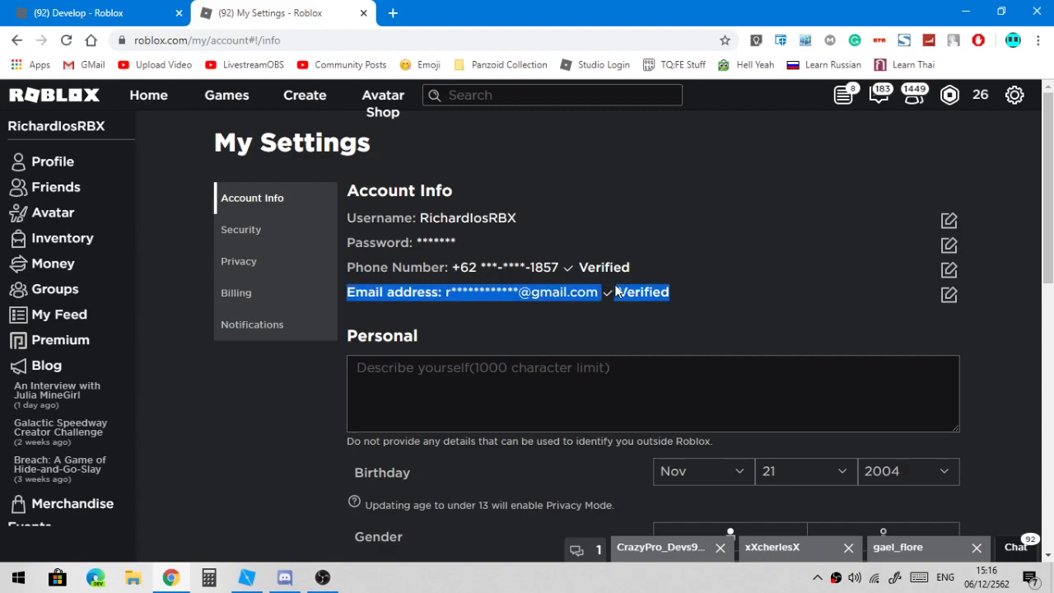
{"action": "left_click", "coordinate": [635, 257]}
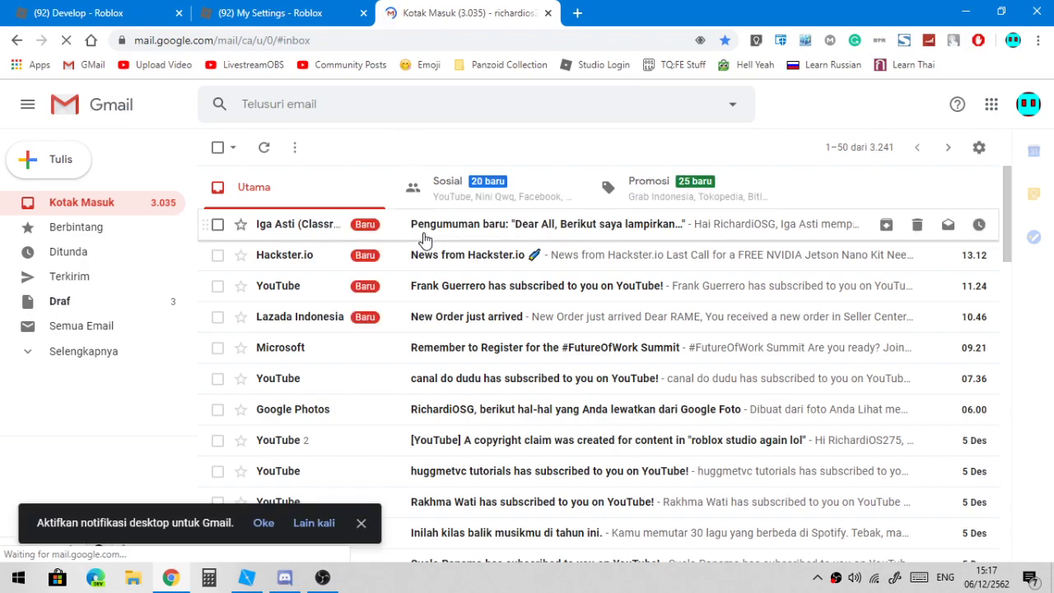
Search the Gmail mailbox for "roblox"
{"action": "left_click", "coordinate": [391, 101]}
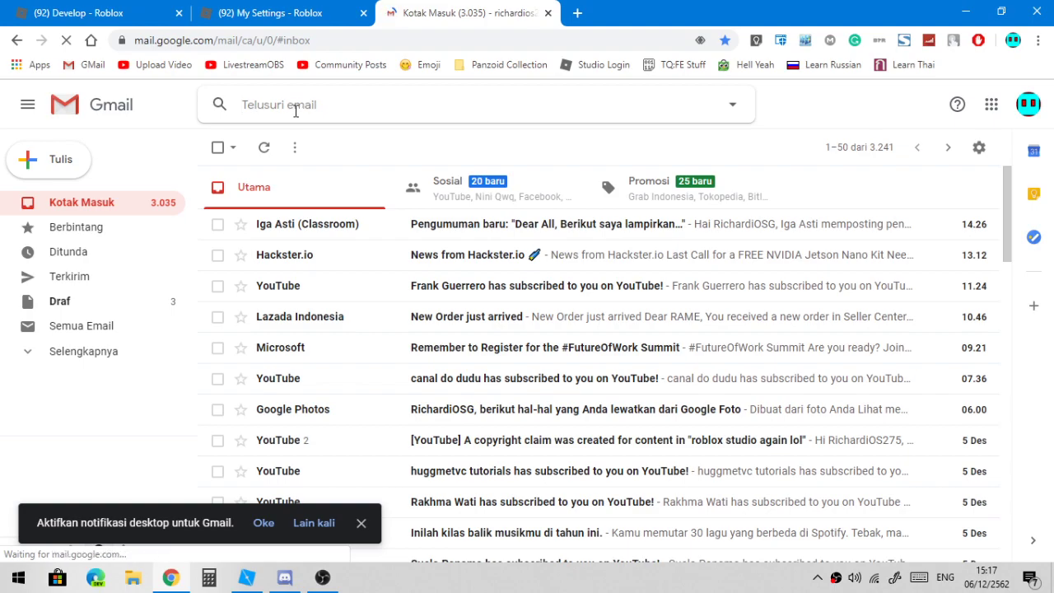
{"action": "type", "text": "roblox"}
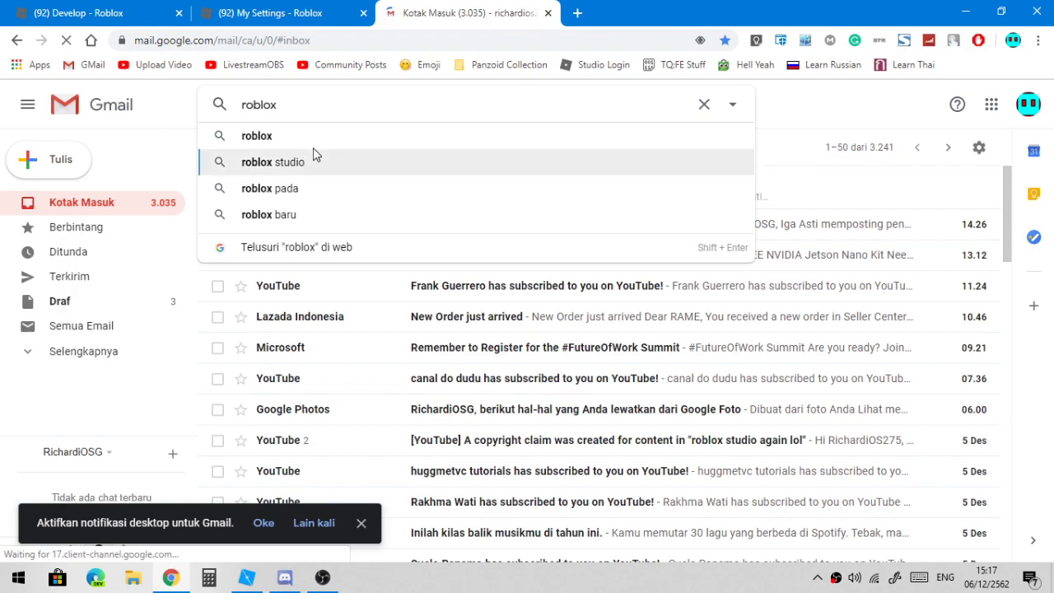
{"action": "left_click", "coordinate": [312, 144]}
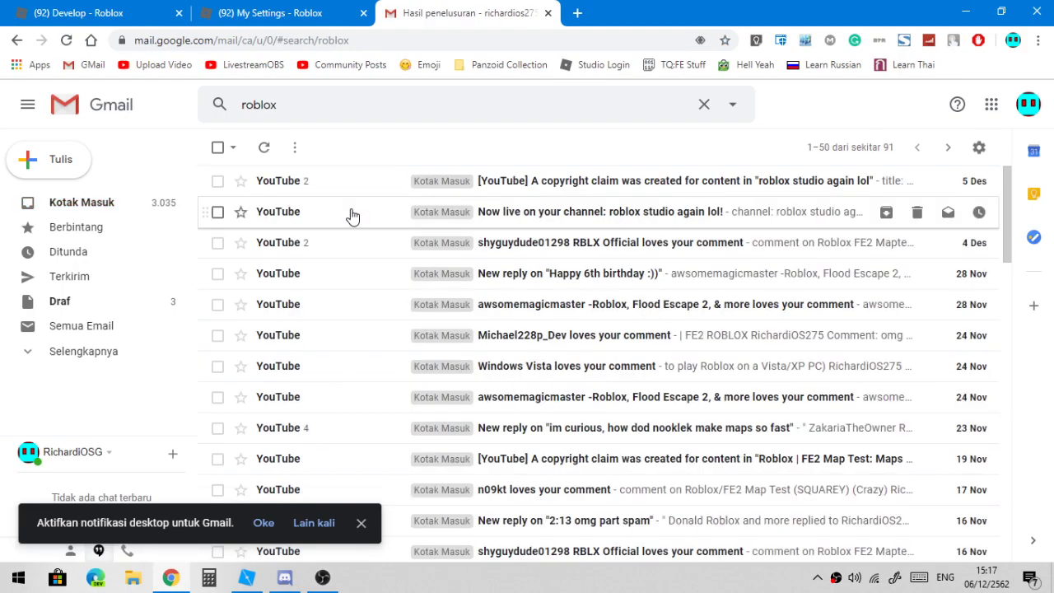
{"action": "key", "text": "alt+Tab"}
{"action": "key", "text": "alt+Tab"}
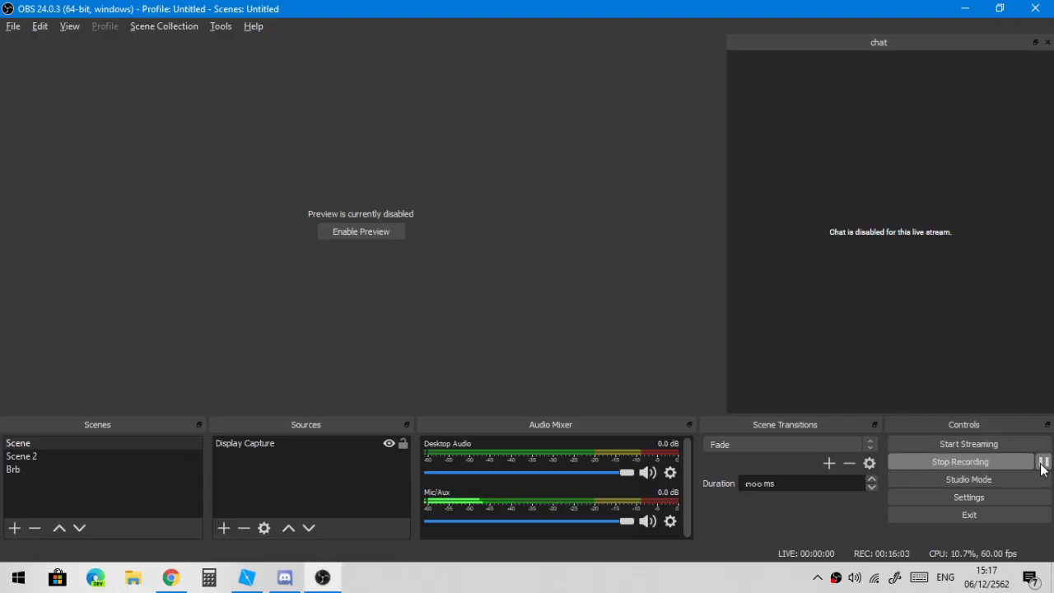
{"action": "left_click", "coordinate": [1043, 463]}
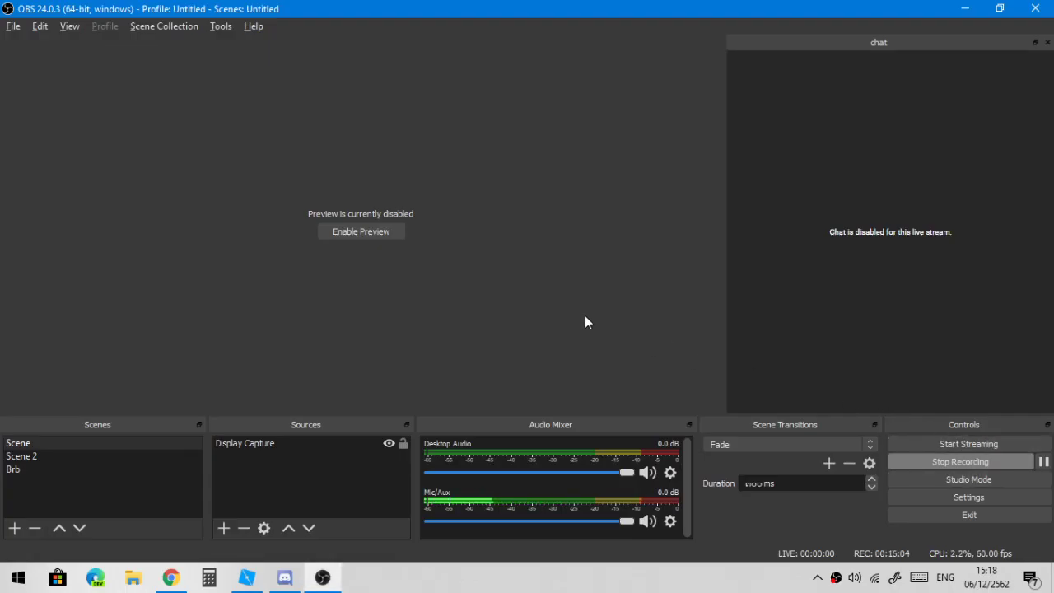
{"action": "key", "text": "alt+Tab"}
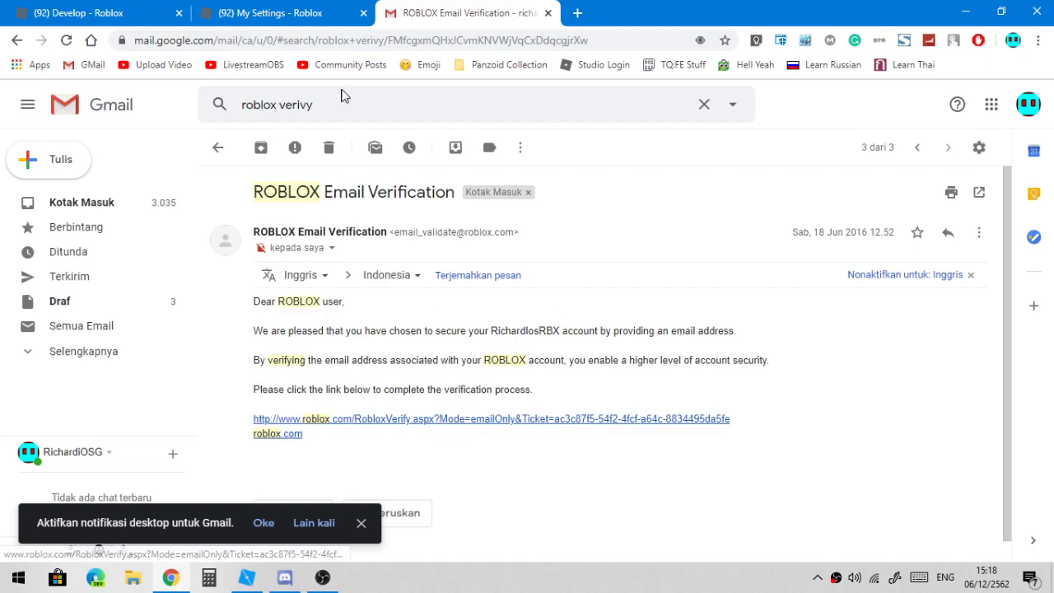
Return to Roblox Studio and submit the configured test model to Roblox
{"action": "left_click", "coordinate": [247, 577]}
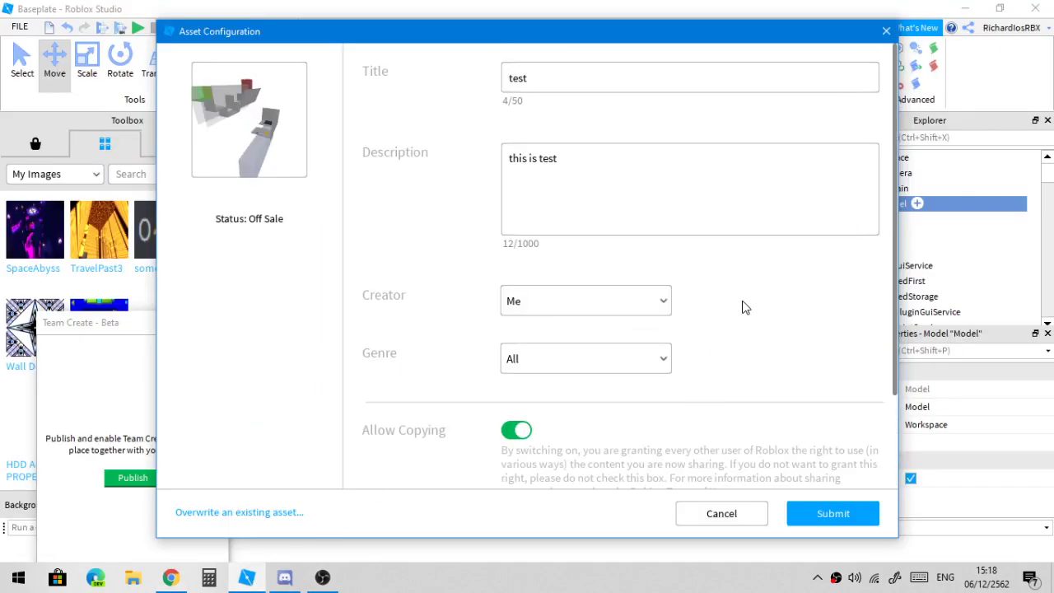
{"action": "left_click", "coordinate": [821, 520]}
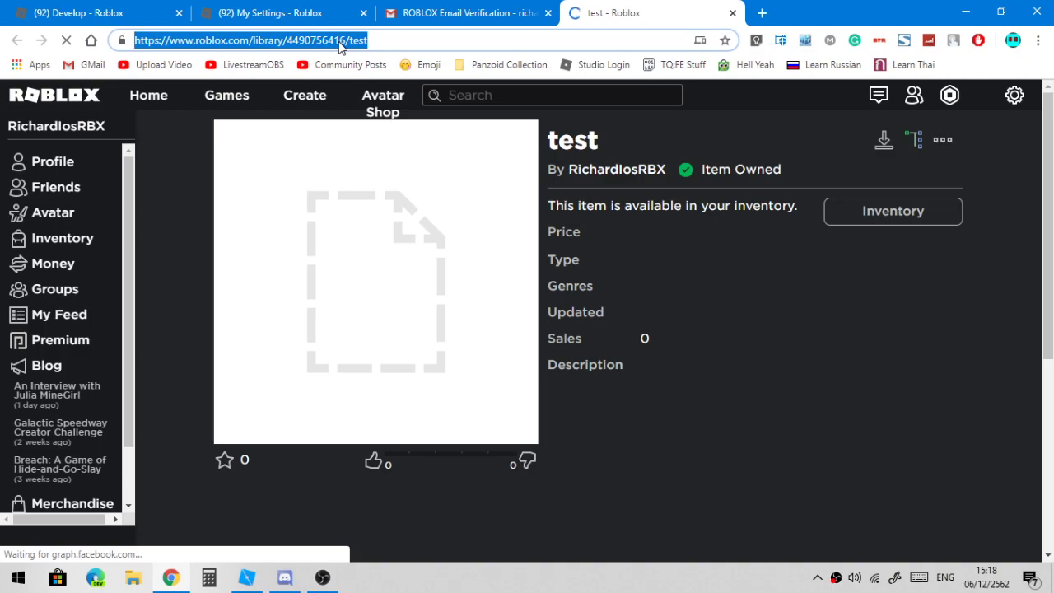
Go to the Whitelisting : FE2 Map Test game page in the browser using "fe2" and launch the game
{"action": "type", "text": "fe2"}
{"action": "left_click", "coordinate": [404, 200]}
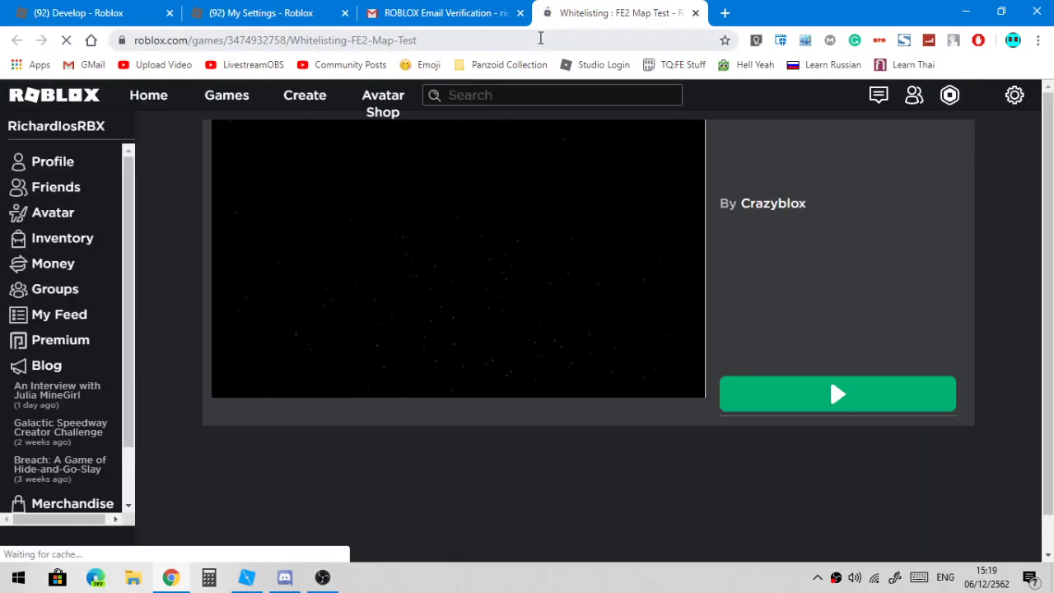
{"action": "scroll", "coordinate": [720, 288], "scroll_direction": "down", "scroll_amount": 3}
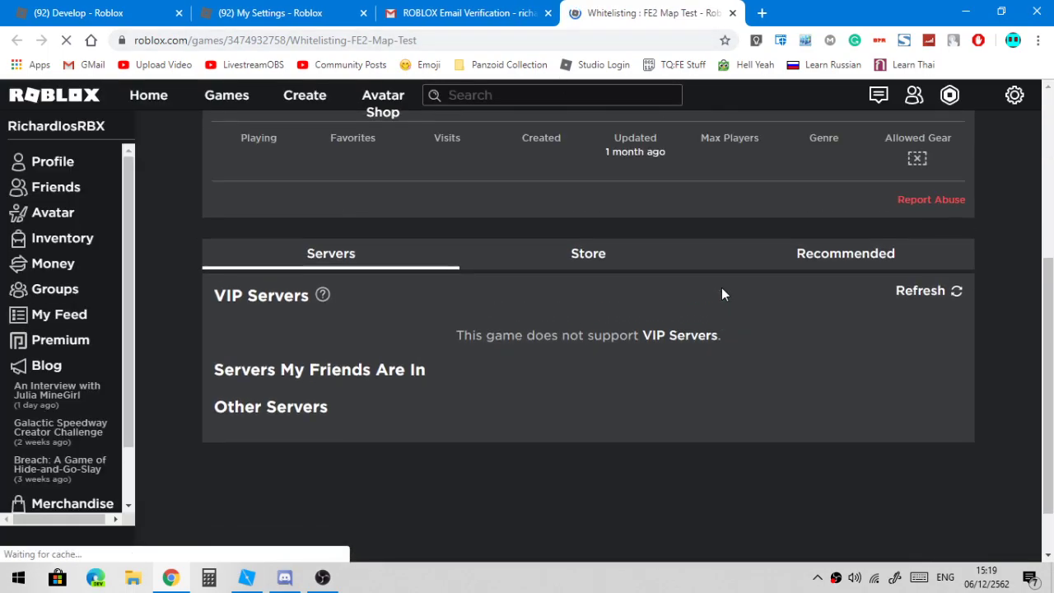
{"action": "scroll", "coordinate": [721, 287], "scroll_direction": "up", "scroll_amount": 3}
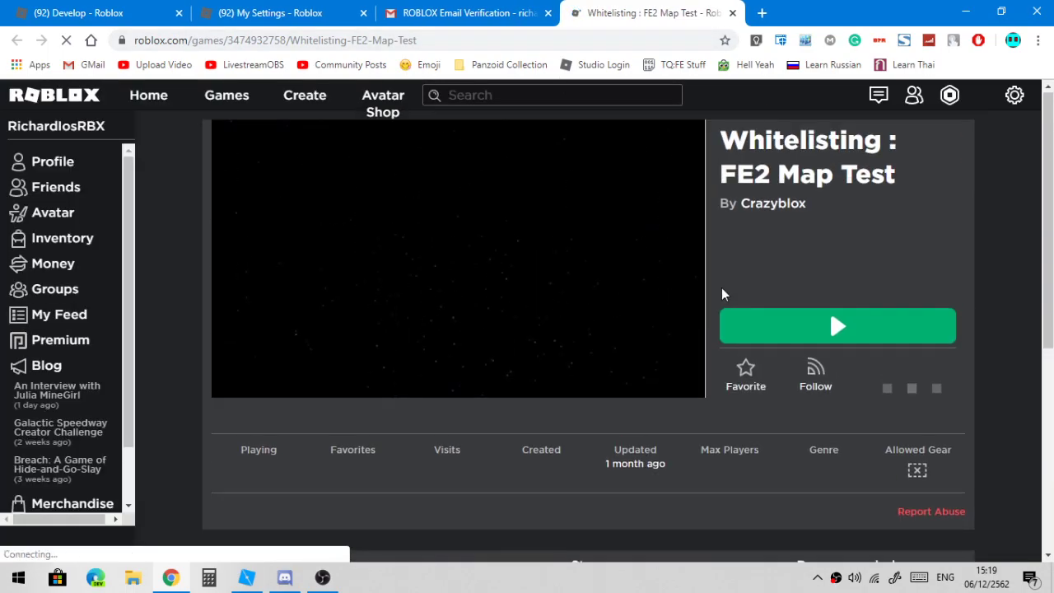
{"action": "left_click", "coordinate": [785, 326]}
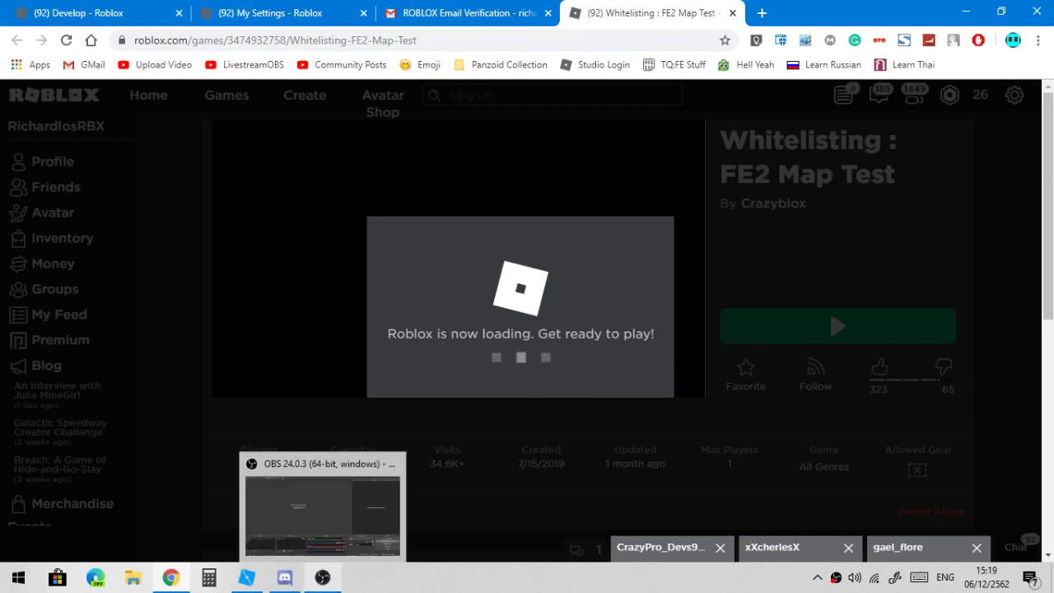
Switch to OBS, turn on Studio Mode, load Scene 2 into the preview and select its Game Capture source
{"action": "left_click", "coordinate": [322, 577]}
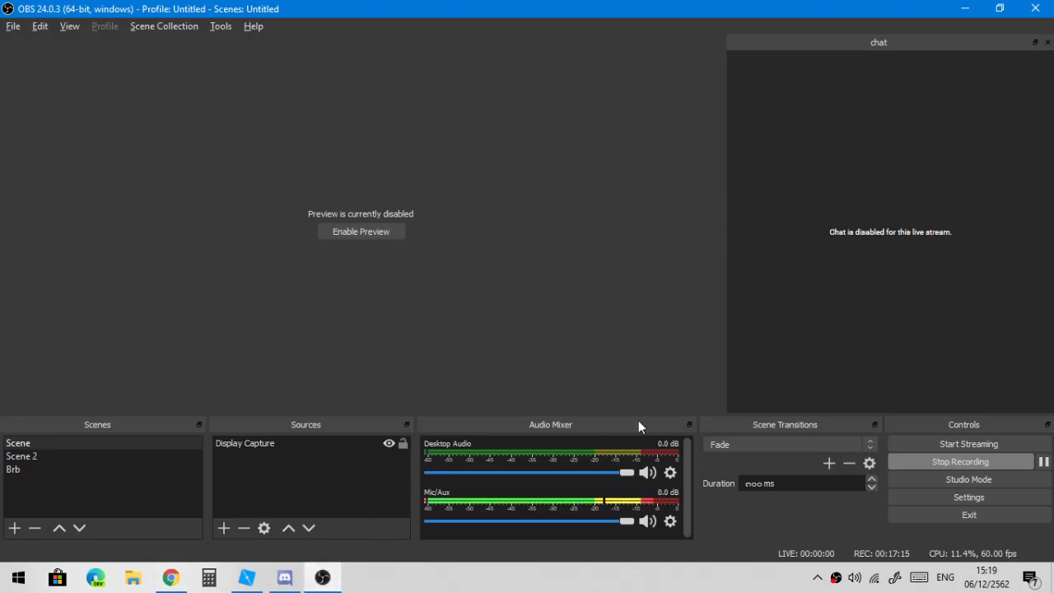
{"action": "left_click", "coordinate": [995, 482]}
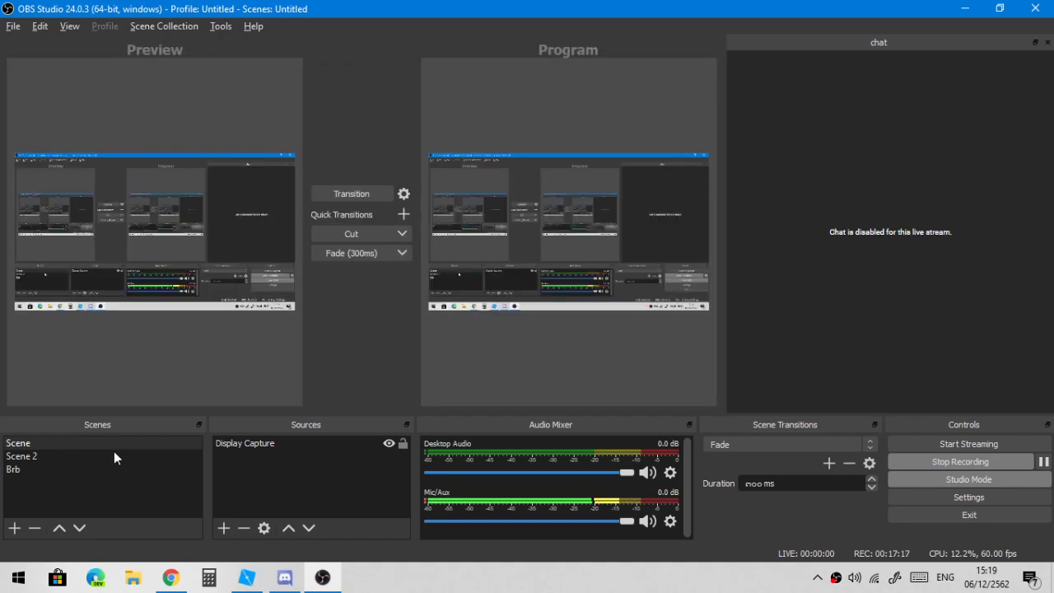
{"action": "left_click", "coordinate": [113, 455]}
{"action": "left_click", "coordinate": [360, 446]}
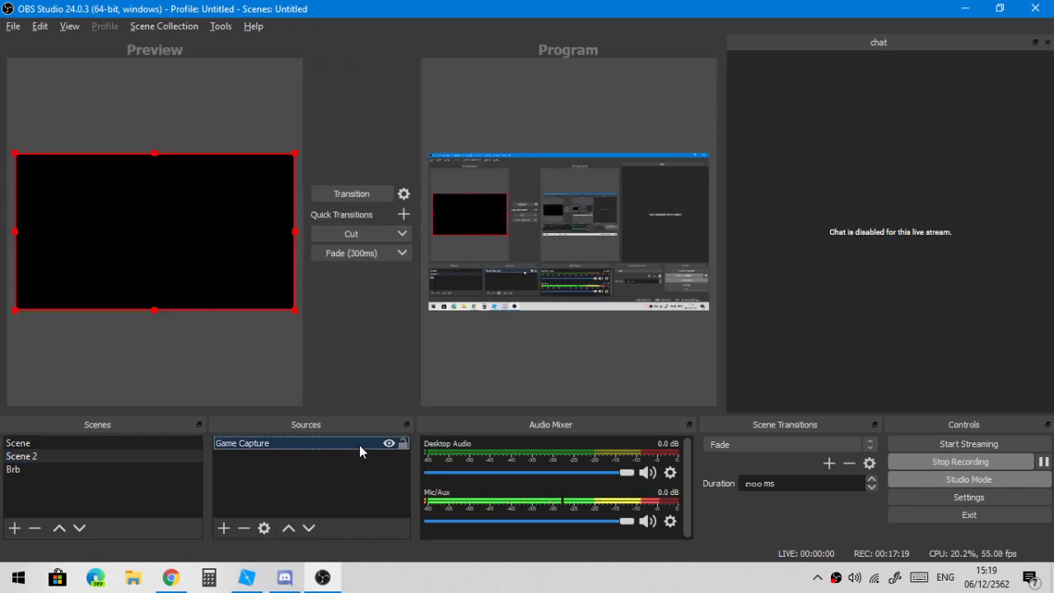
{"action": "right_click", "coordinate": [360, 445]}
{"action": "left_click", "coordinate": [374, 493]}
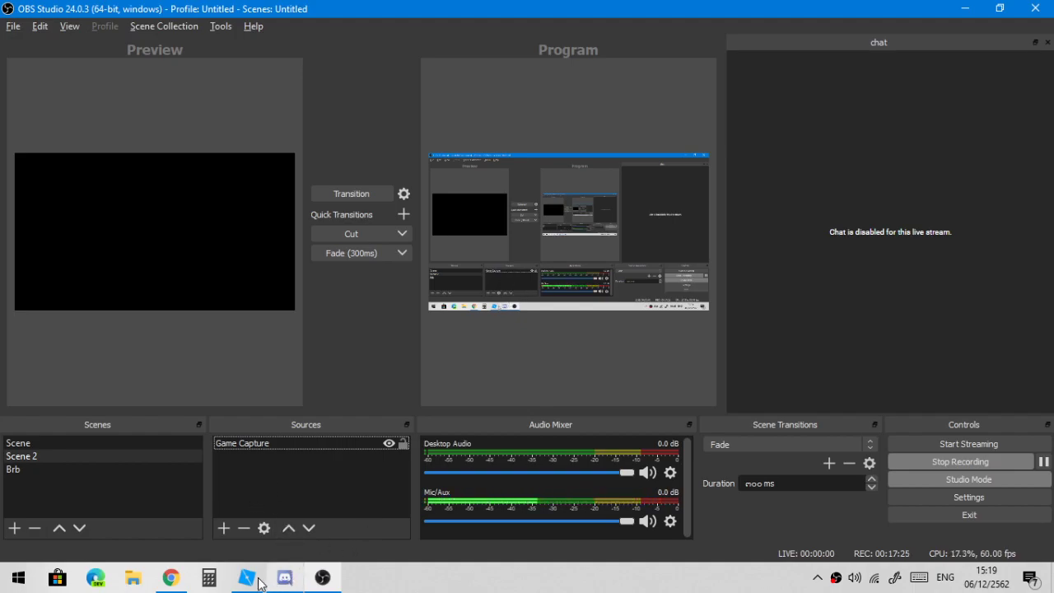
Check the game's launch status in Chrome and switch back to the asset submission window in Roblox Studio
{"action": "left_click", "coordinate": [170, 577]}
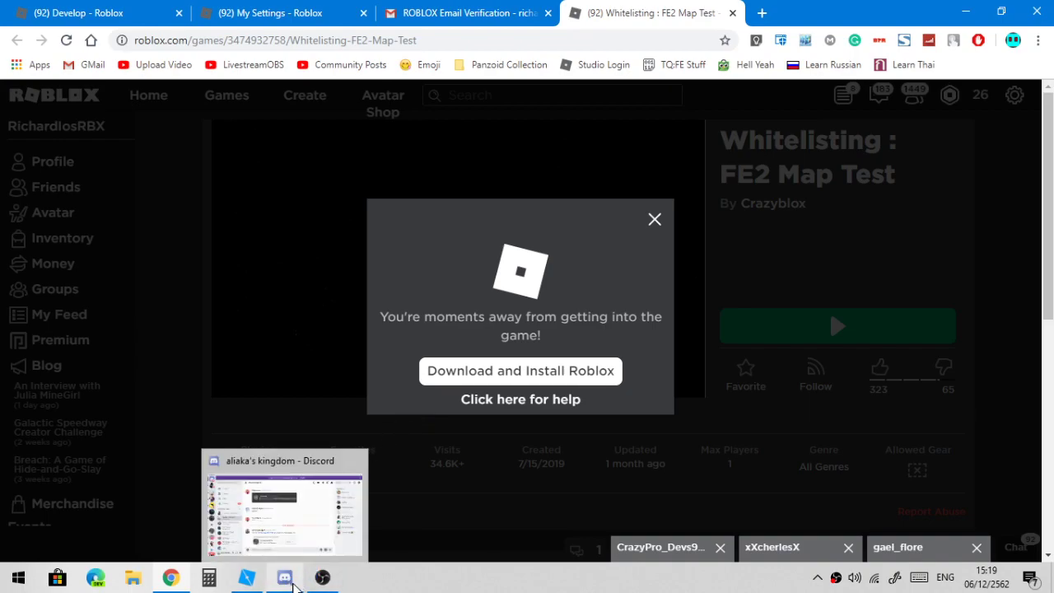
{"action": "left_click", "coordinate": [250, 581]}
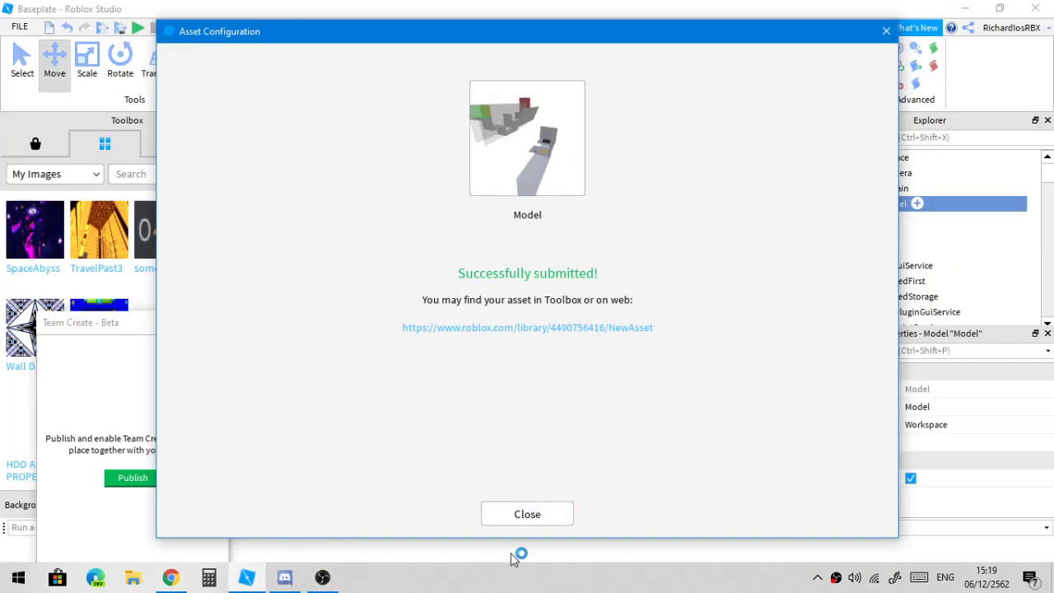
Close the asset submission window, switch to Chrome and dismiss the launch dialog on the Whitelisting : FE2 Map Test page
{"action": "left_click", "coordinate": [526, 514]}
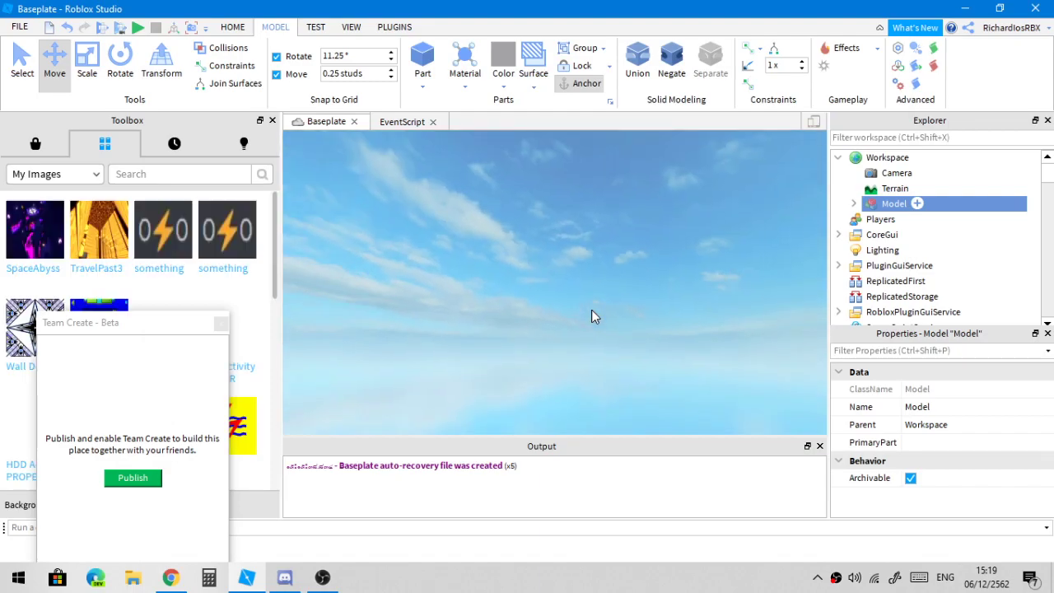
{"action": "left_click", "coordinate": [592, 316]}
{"action": "key", "text": "alt+Tab"}
{"action": "key", "text": "alt+Tab"}
{"action": "key", "text": "alt+Tab"}
{"action": "key", "text": "alt+Tab"}
{"action": "key", "text": "alt+Tab"}
{"action": "key", "text": "alt+Tab"}
{"action": "key", "text": "alt+Tab"}
{"action": "key", "text": "alt+Tab"}
{"action": "key", "text": "alt+Tab"}
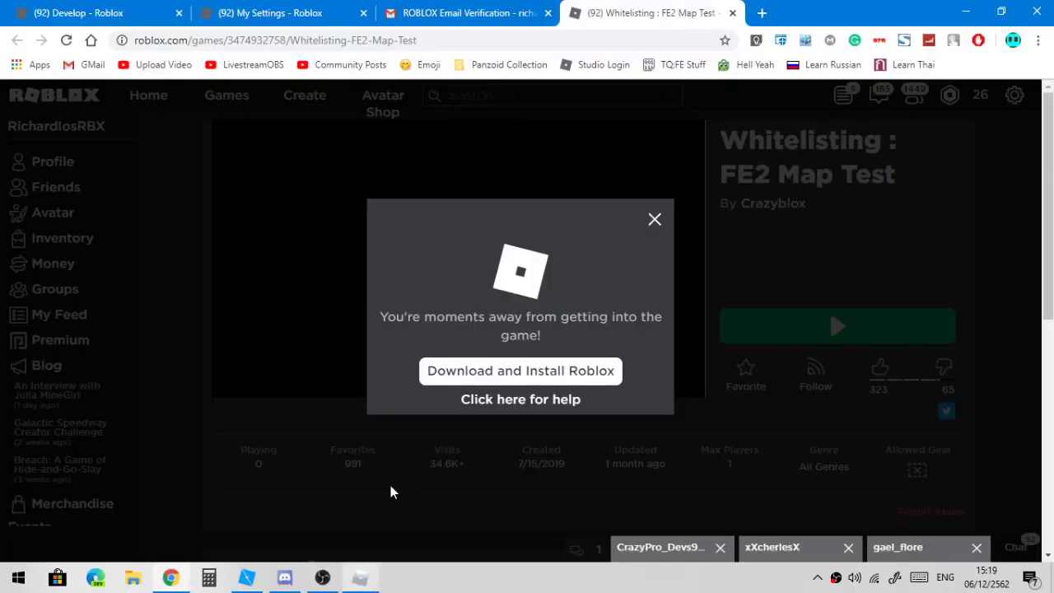
{"action": "left_click", "coordinate": [652, 220]}
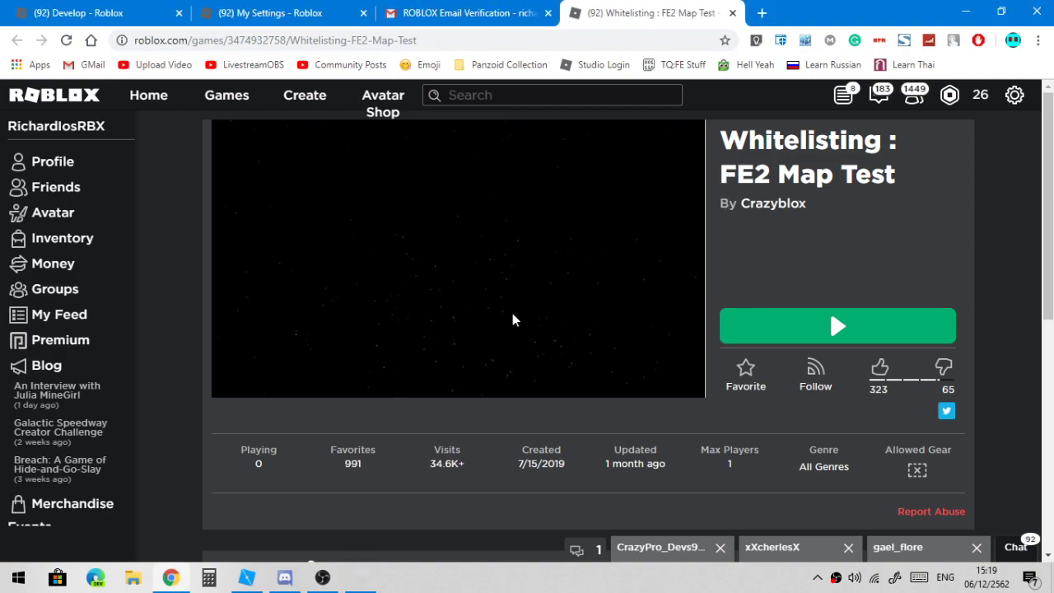
Switch to OBS, load Scene 2 into the preview and select its Game Capture source
{"action": "key", "text": "alt+Tab"}
{"action": "key", "text": "Tab"}
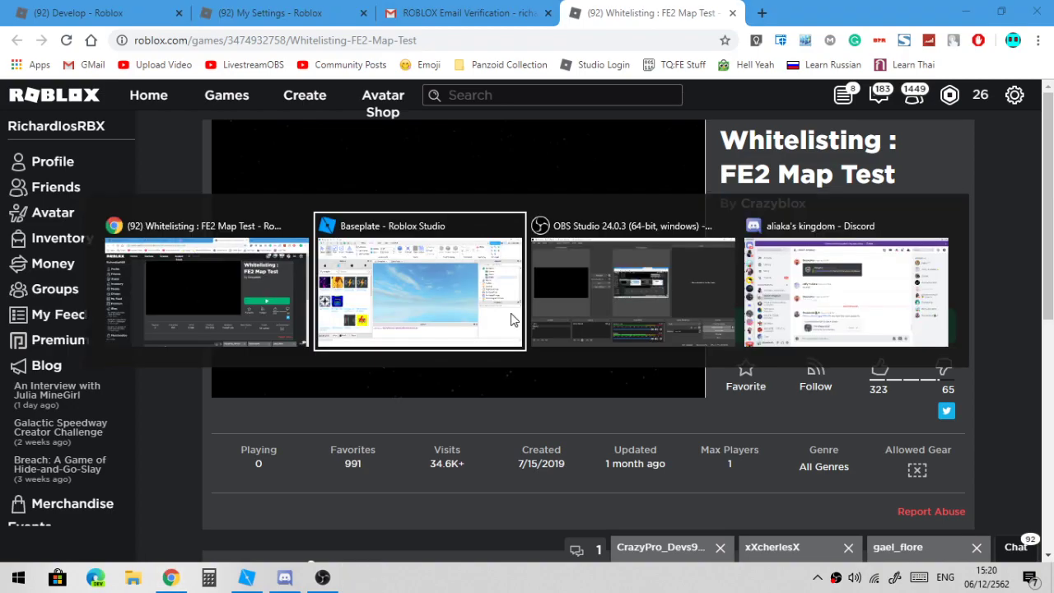
{"action": "left_click", "coordinate": [69, 469]}
{"action": "left_click", "coordinate": [69, 469]}
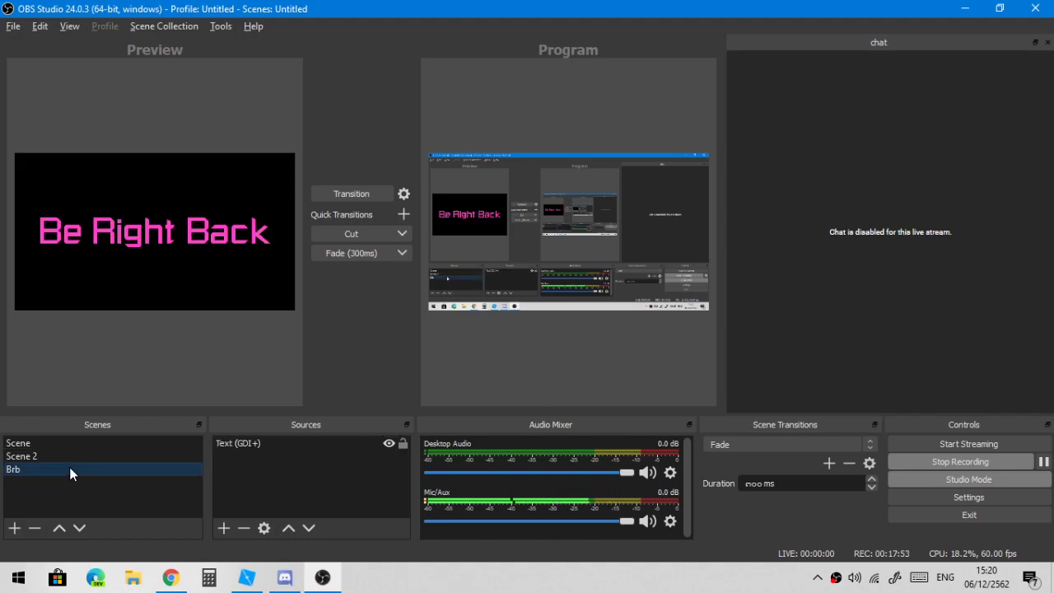
{"action": "left_click", "coordinate": [73, 460]}
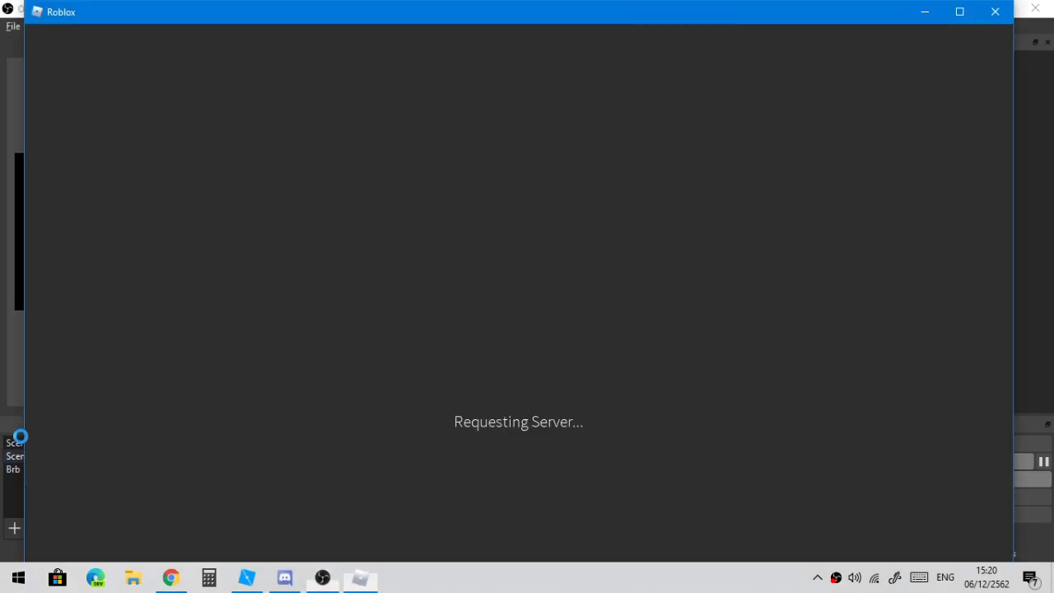
{"action": "left_click", "coordinate": [20, 436]}
{"action": "left_click", "coordinate": [300, 442]}
{"action": "right_click", "coordinate": [303, 443]}
{"action": "left_click", "coordinate": [333, 434]}
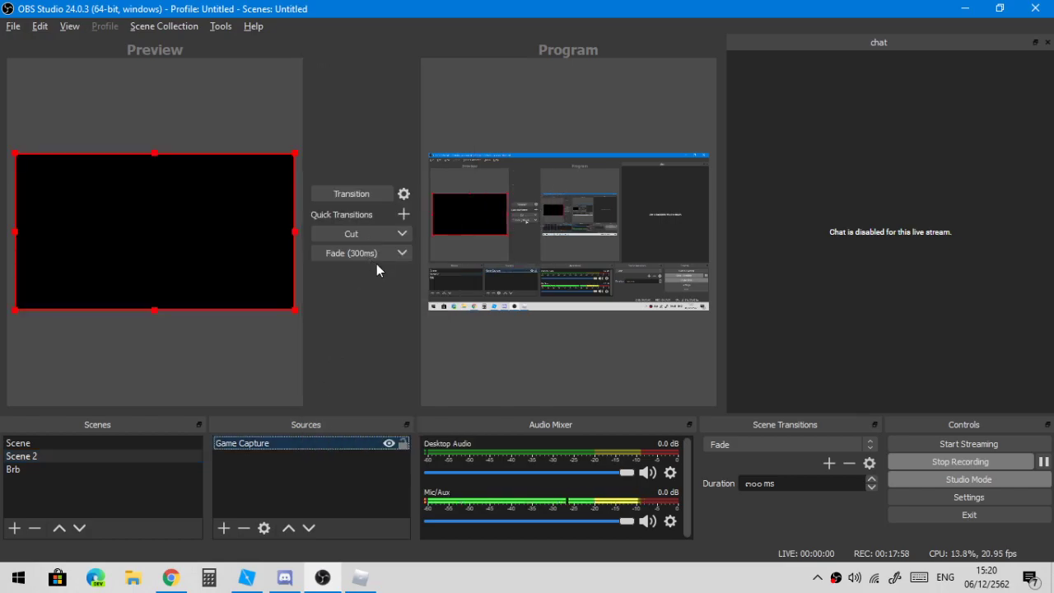
Set the Game Capture source's window to [RobloxPlayerBeta.exe]: Roblox and check that the game feeds the preview
{"action": "double_click", "coordinate": [265, 251]}
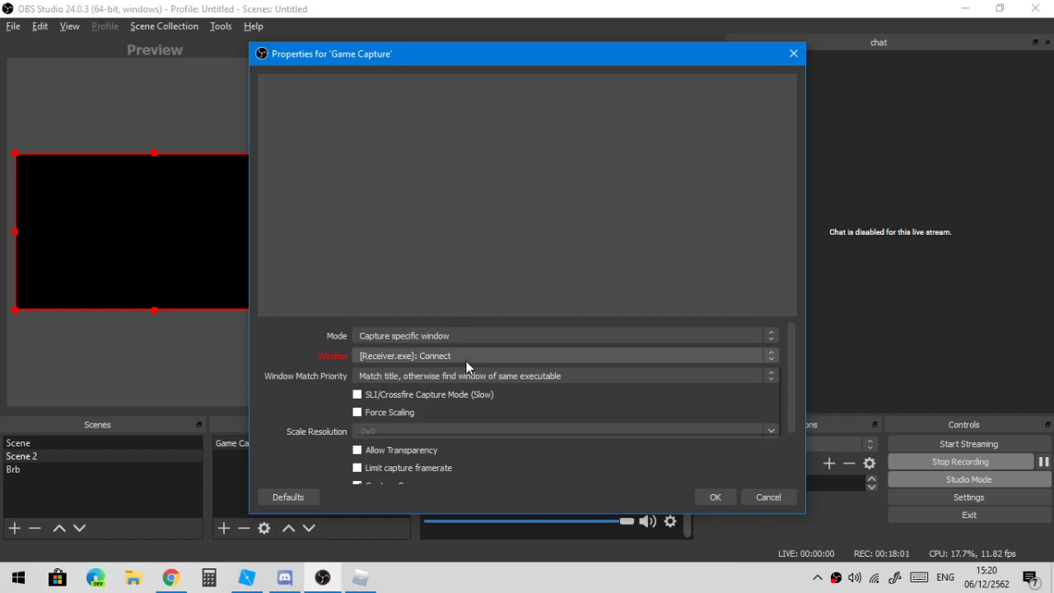
{"action": "left_click", "coordinate": [466, 359]}
{"action": "left_click", "coordinate": [491, 409]}
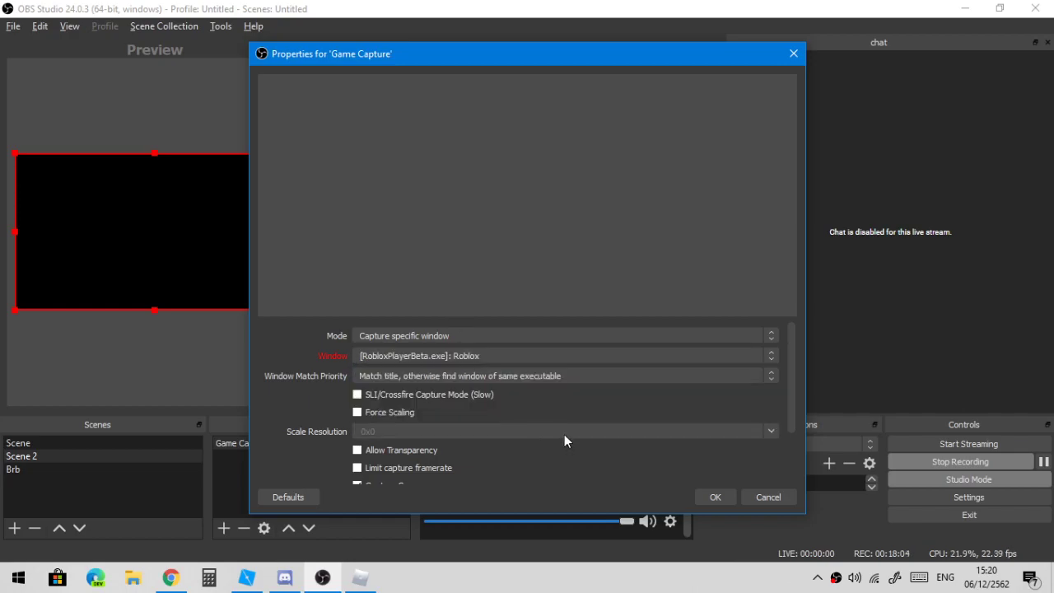
{"action": "left_click", "coordinate": [715, 497]}
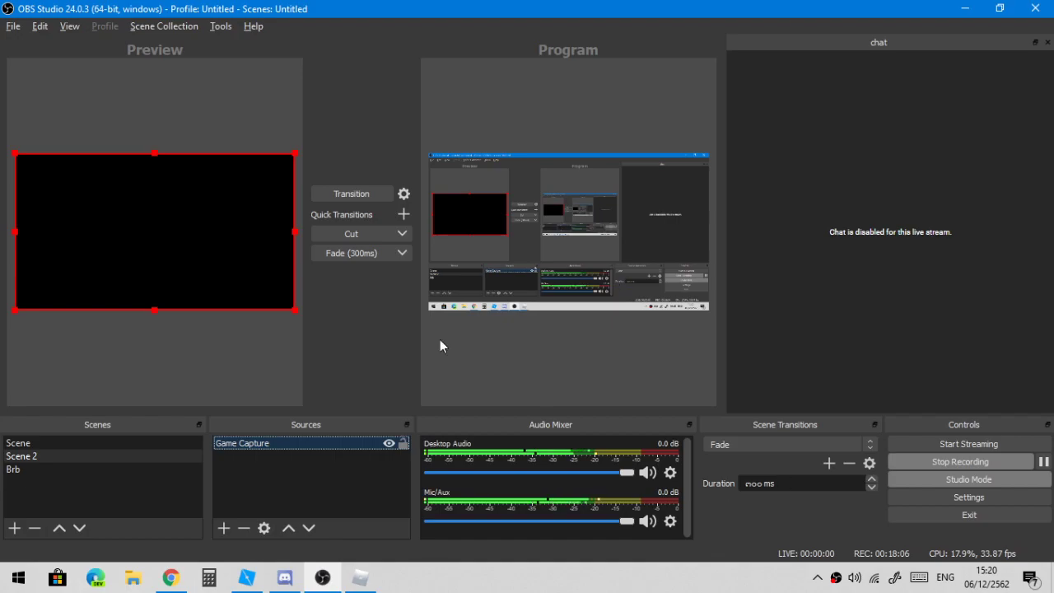
{"action": "key", "text": "alt+Tab"}
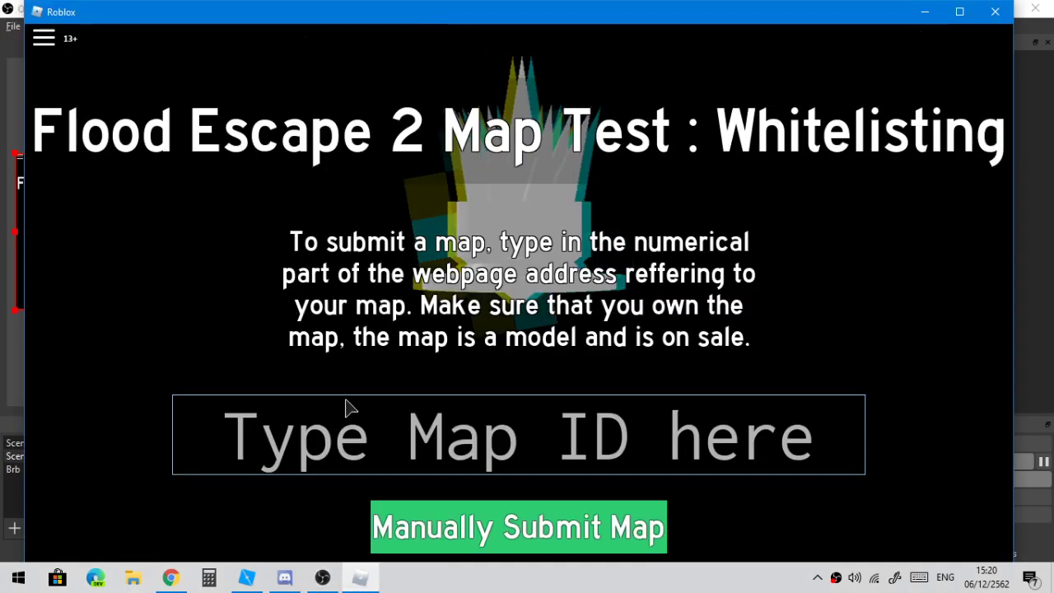
{"action": "key", "text": "alt+Tab"}
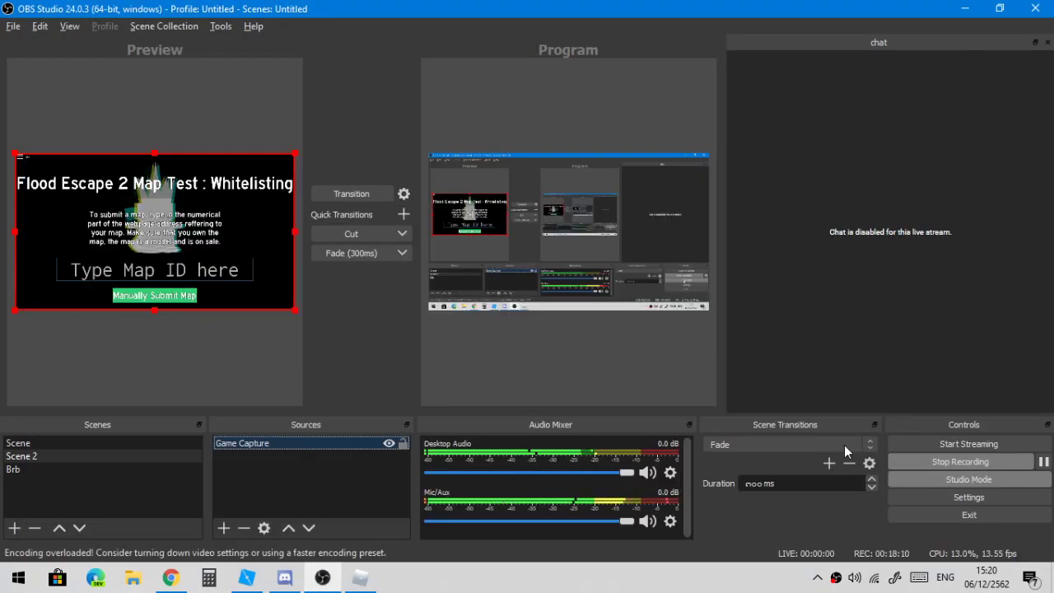
{"action": "key", "text": "alt+Tab"}
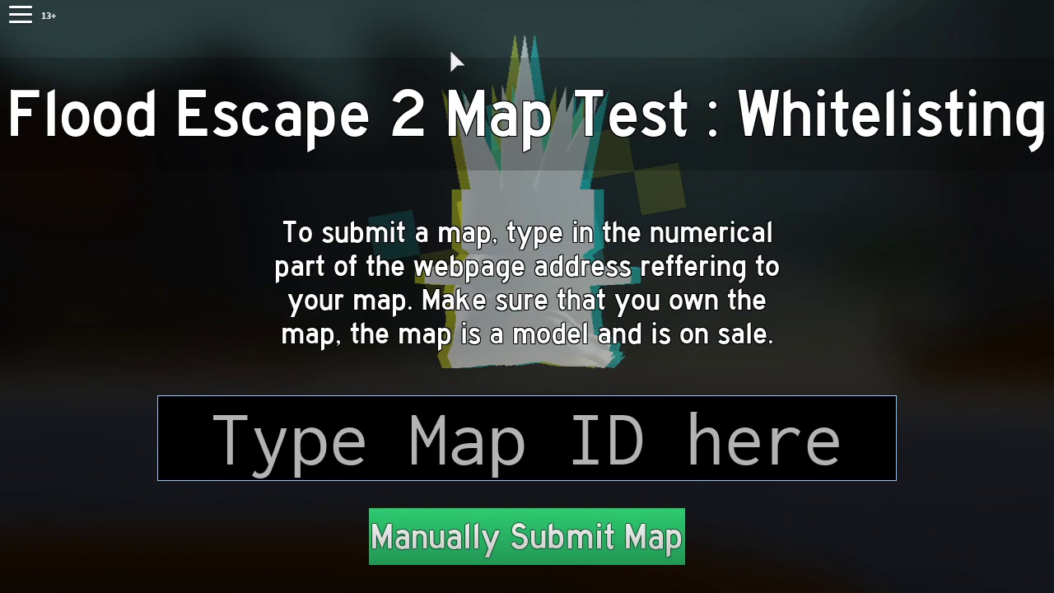
{"action": "left_click", "coordinate": [488, 445]}
{"action": "key", "text": "ctrl+v"}
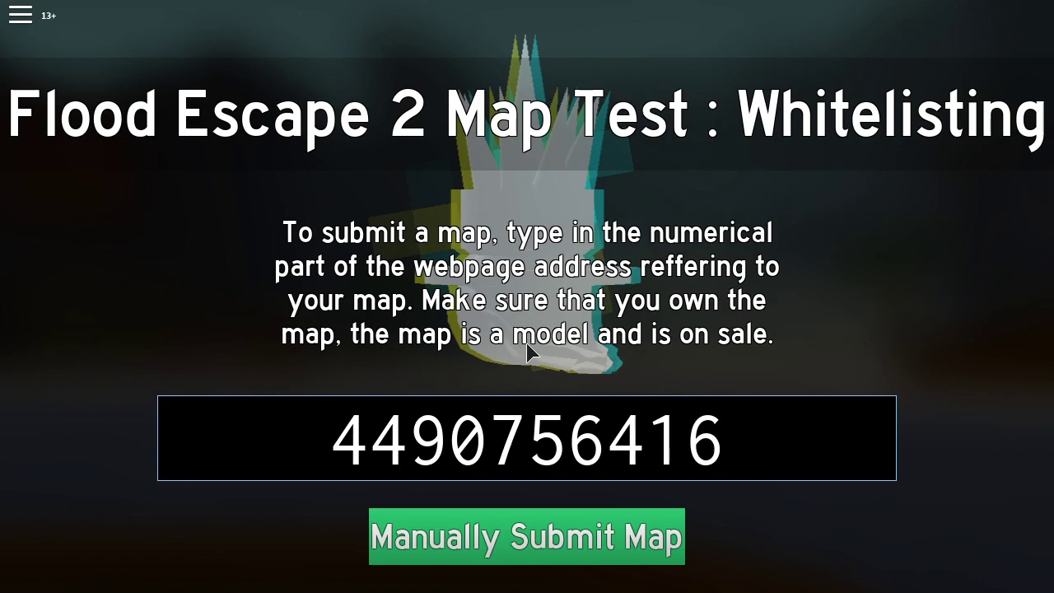
{"action": "left_click", "coordinate": [494, 536]}
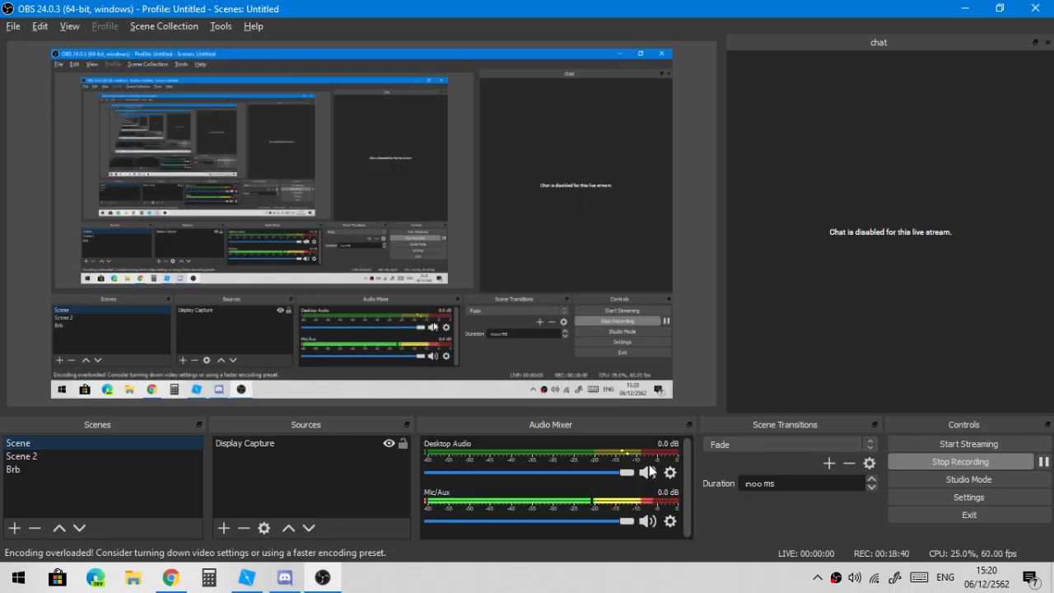
Switch to Discord, open the Flood Escape server's map-whitelist-updates channel and view its notification options
{"action": "left_click", "coordinate": [285, 577]}
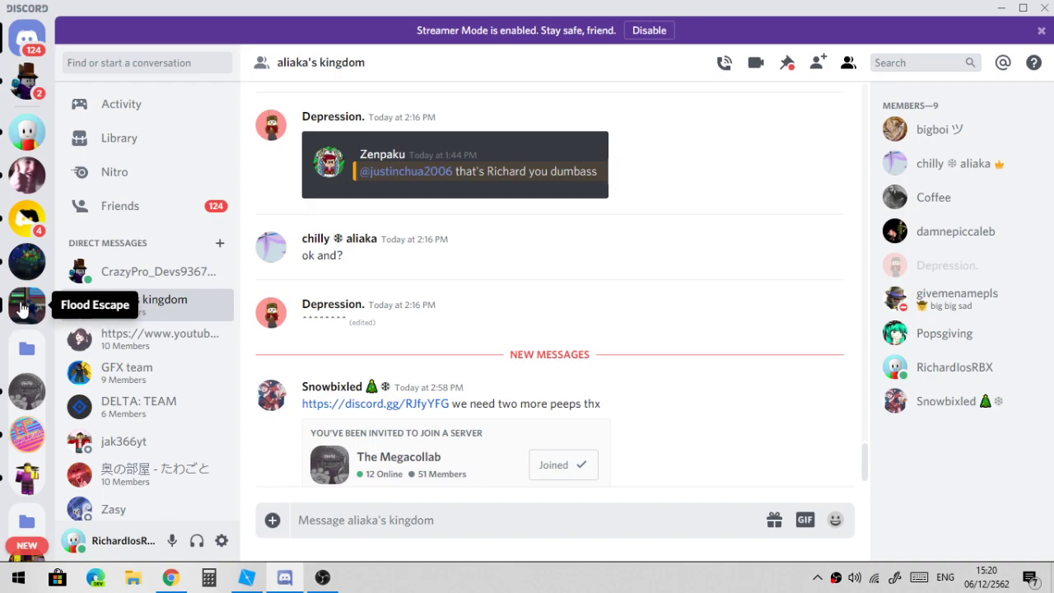
{"action": "left_click", "coordinate": [25, 307]}
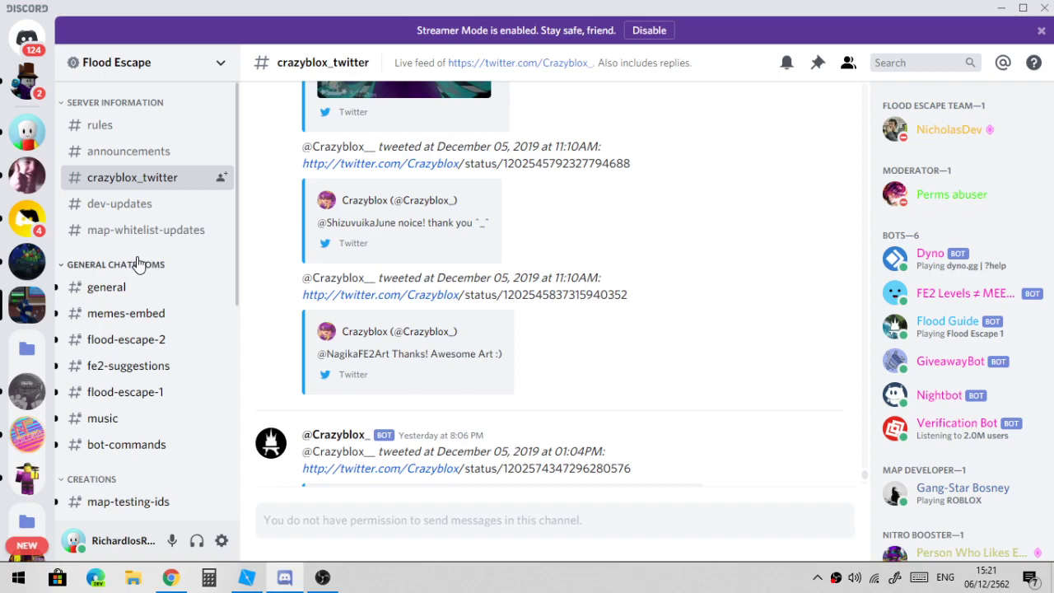
{"action": "left_click", "coordinate": [146, 229]}
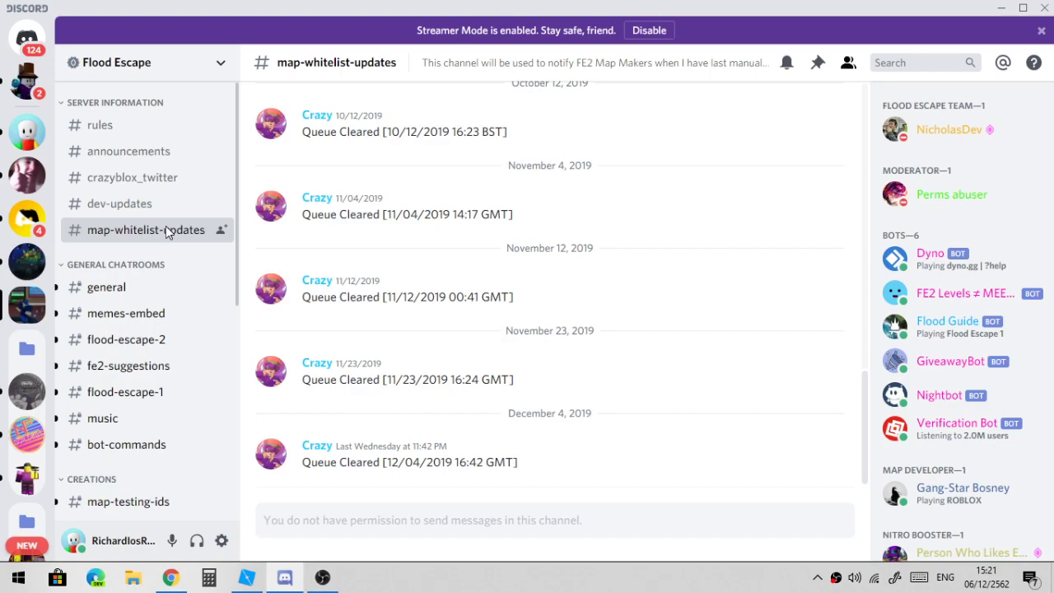
{"action": "right_click", "coordinate": [165, 231]}
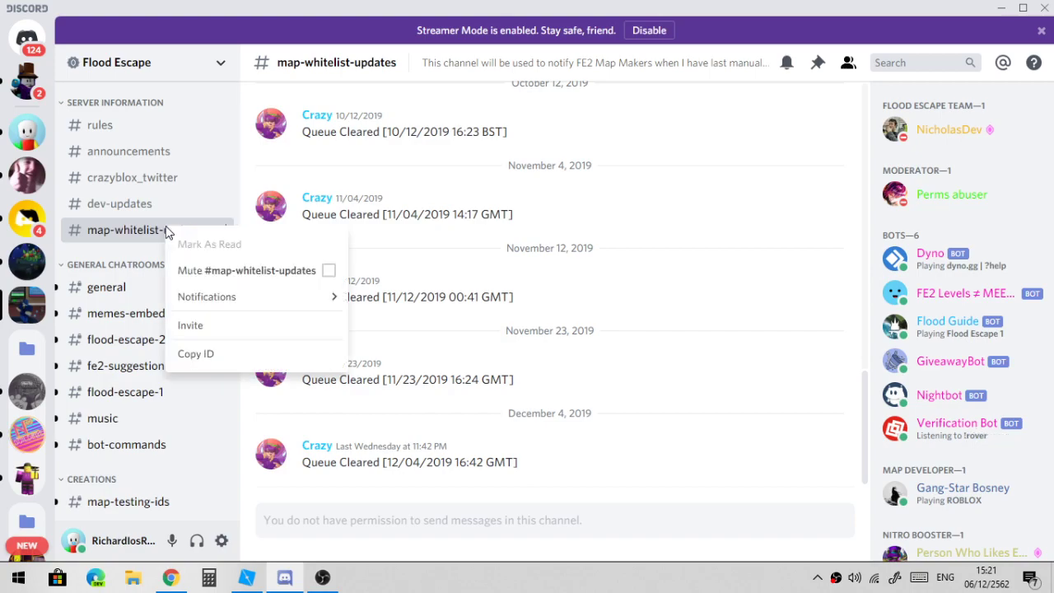
{"action": "mouse_move", "coordinate": [245, 299]}
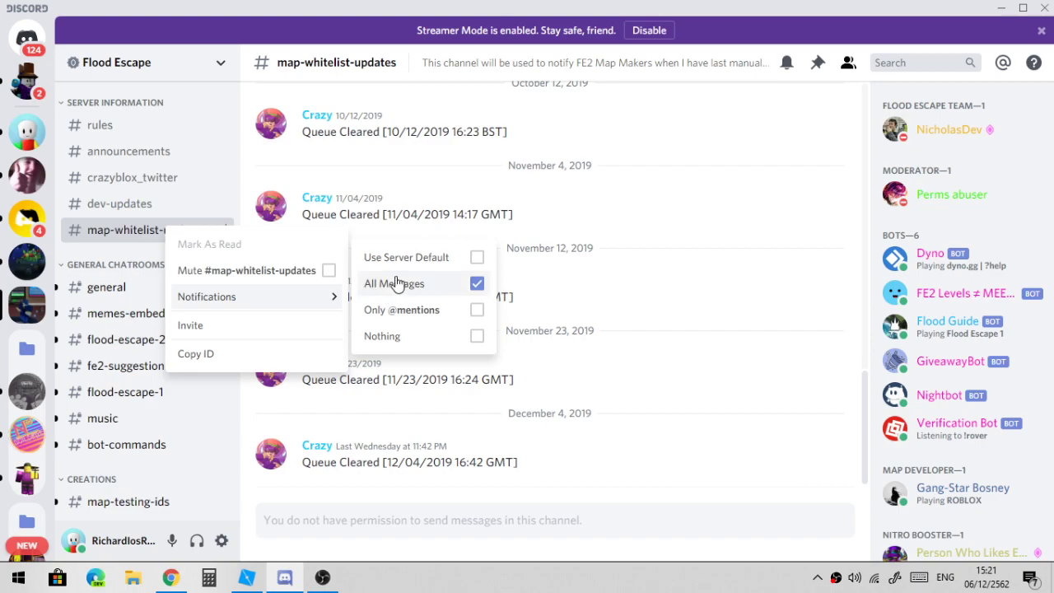
{"action": "left_click", "coordinate": [417, 434]}
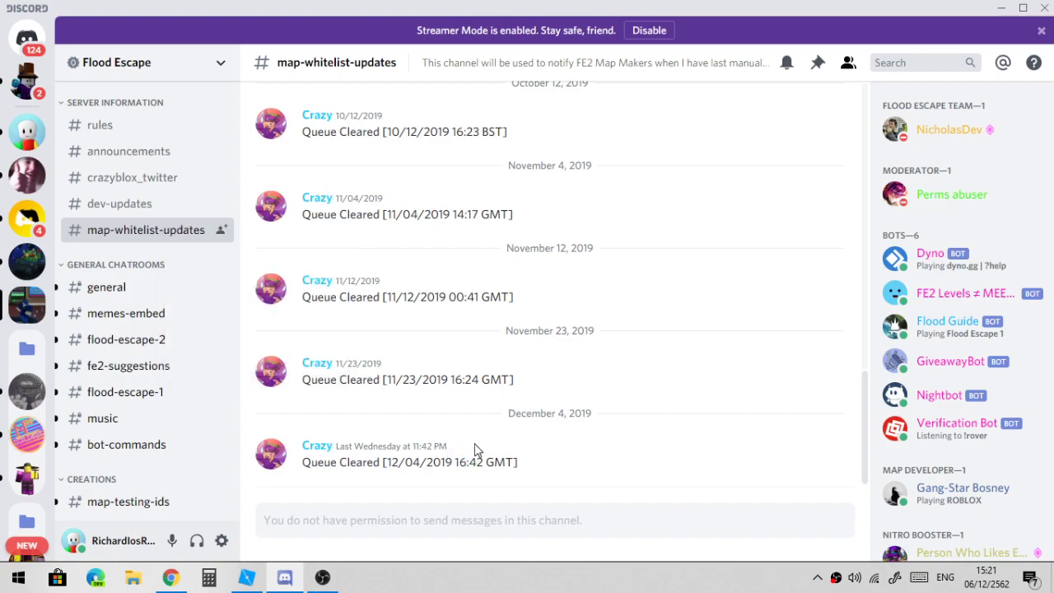
Highlight the latest Queue Cleared message to examine when the whitelist queue was last processed
{"action": "triple_click", "coordinate": [331, 462]}
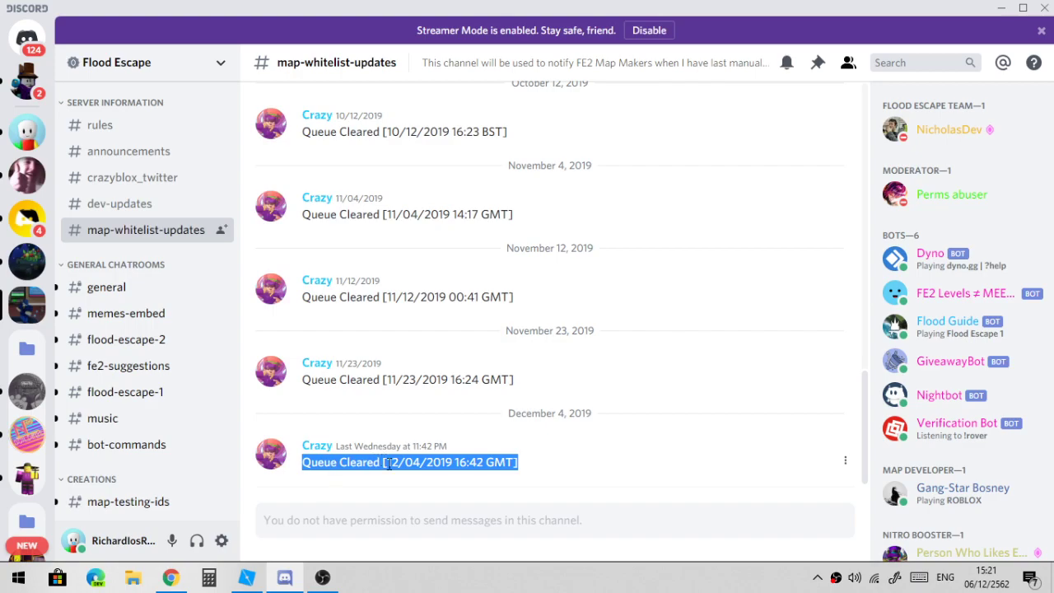
{"action": "left_click", "coordinate": [415, 446]}
{"action": "triple_click", "coordinate": [429, 470]}
{"action": "left_click", "coordinate": [445, 446]}
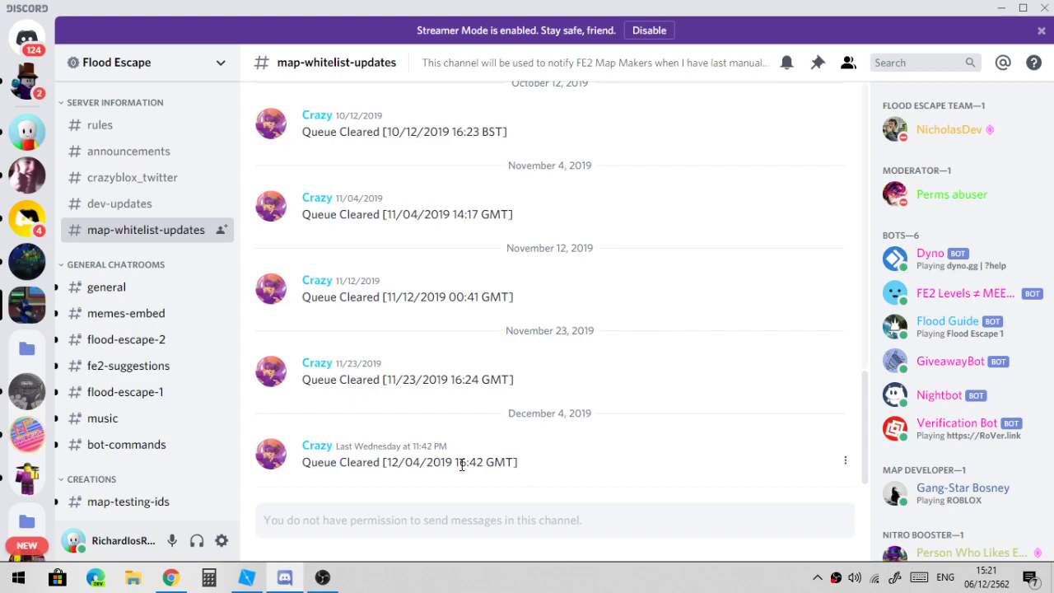
Review the Whitelisting : FE2 Map Test page in Chrome and the queue history in Discord's map-whitelist-updates channel
{"action": "key", "text": "alt+Tab"}
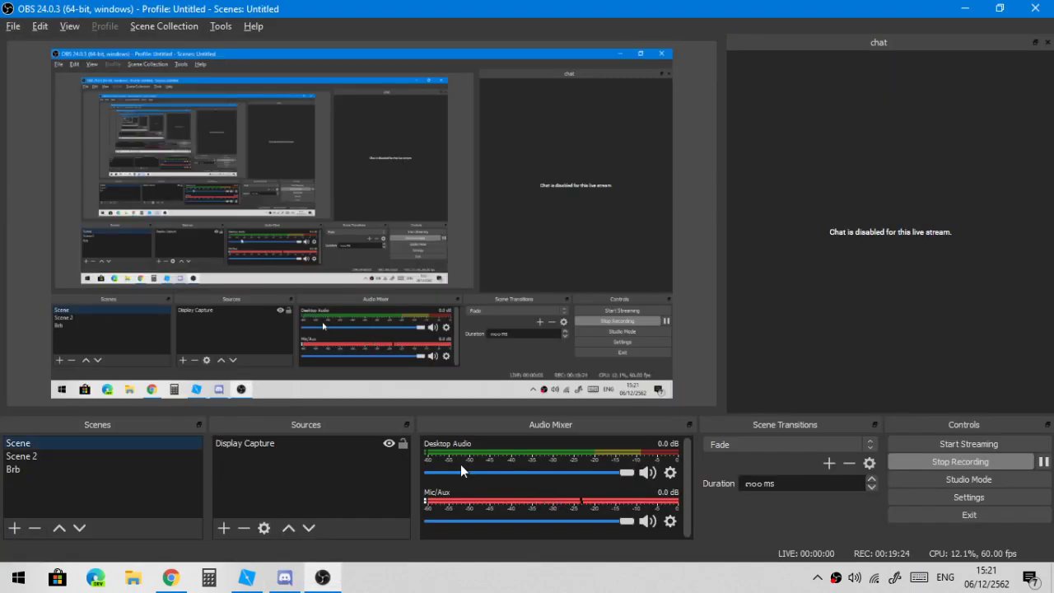
{"action": "key", "text": "alt+Tab"}
{"action": "left_click", "coordinate": [170, 577]}
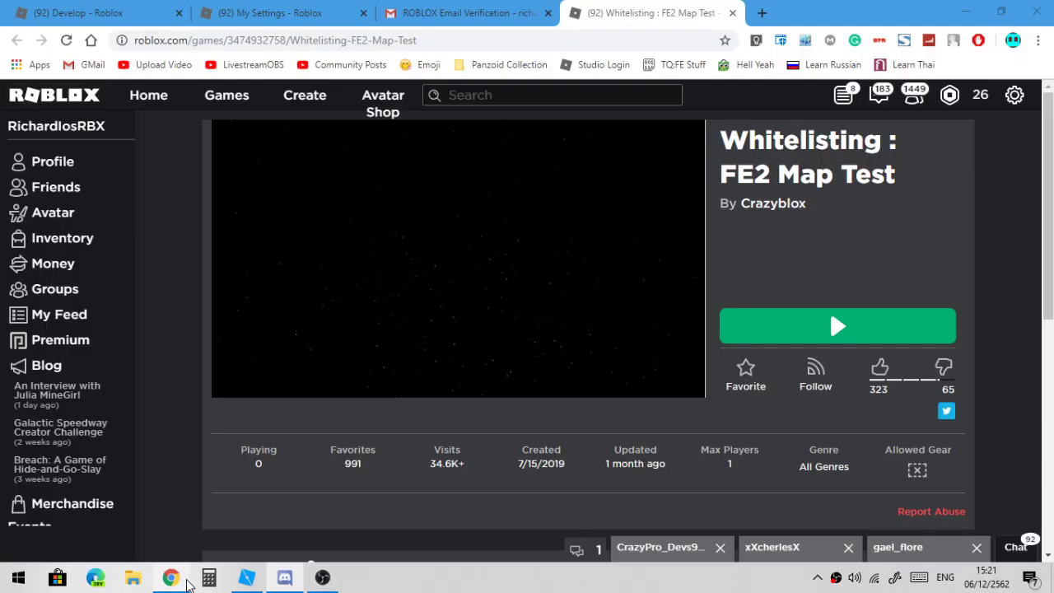
{"action": "scroll", "coordinate": [501, 347], "scroll_direction": "down", "scroll_amount": 5}
{"action": "scroll", "coordinate": [502, 341], "scroll_direction": "down", "scroll_amount": 2}
{"action": "scroll", "coordinate": [503, 338], "scroll_direction": "up", "scroll_amount": 6}
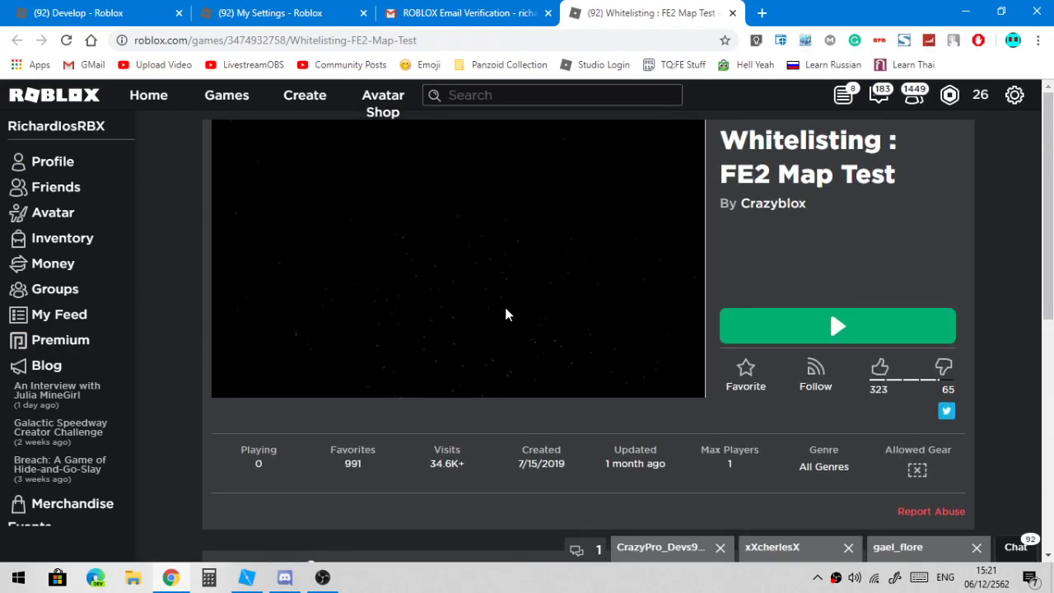
{"action": "key", "text": "alt+Tab"}
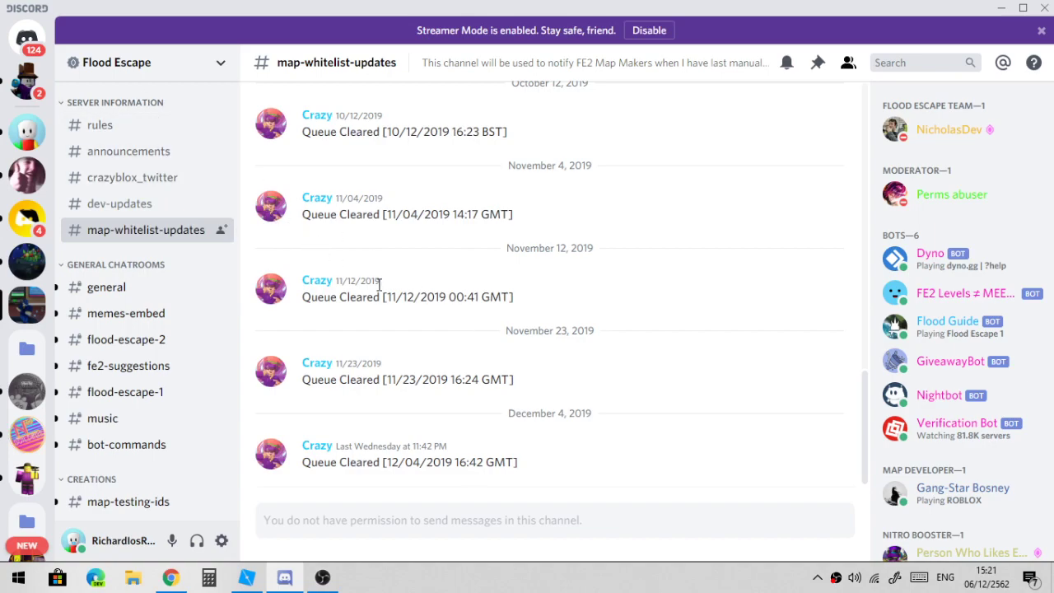
{"action": "key", "text": "alt+Tab"}
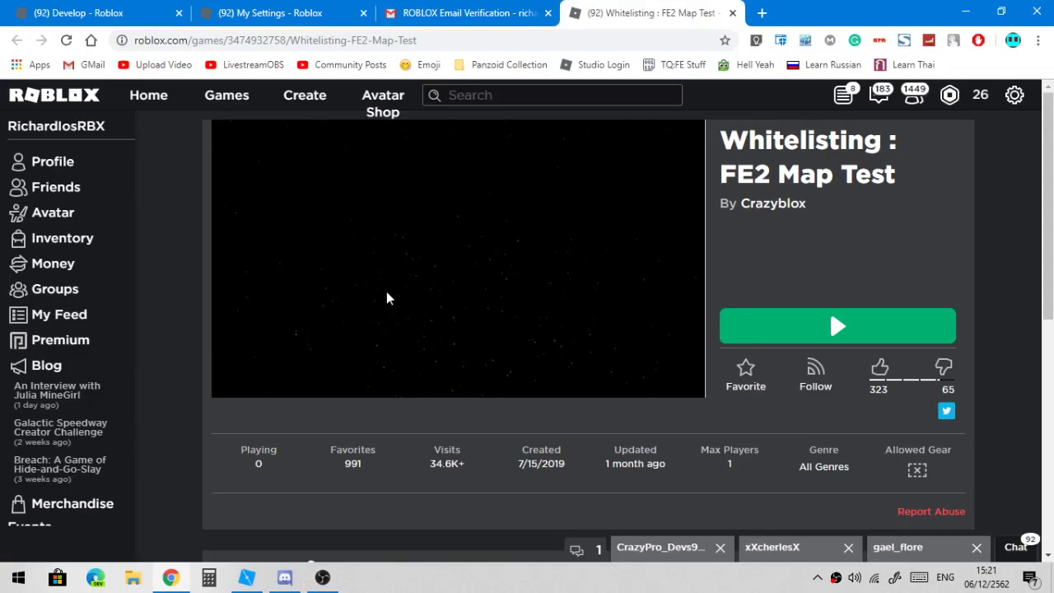
{"action": "scroll", "coordinate": [386, 291], "scroll_direction": "down", "scroll_amount": 10}
{"action": "scroll", "coordinate": [393, 301], "scroll_direction": "up", "scroll_amount": 10}
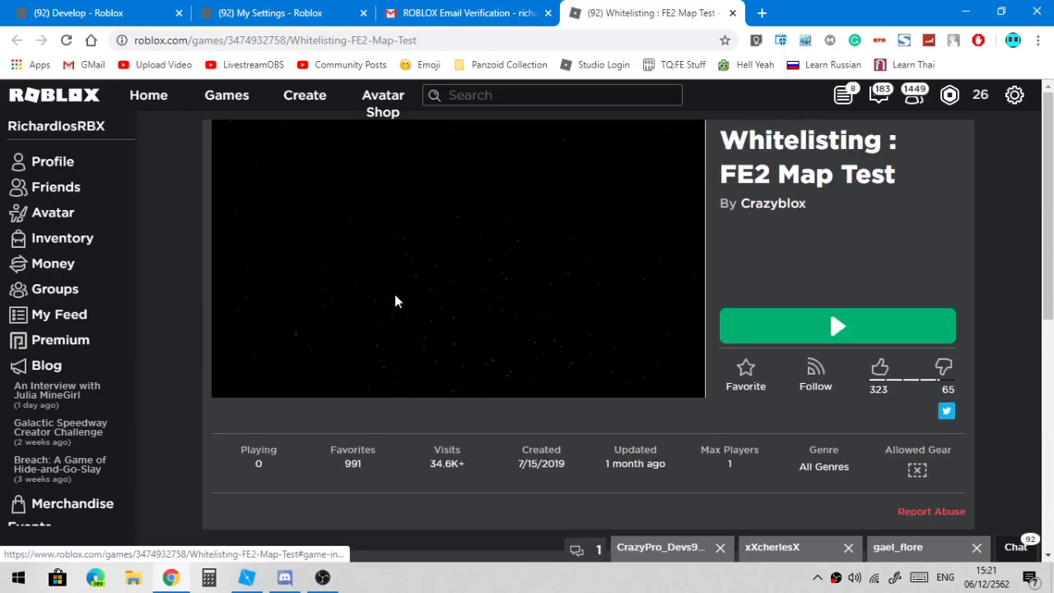
{"action": "key", "text": "alt+Tab"}
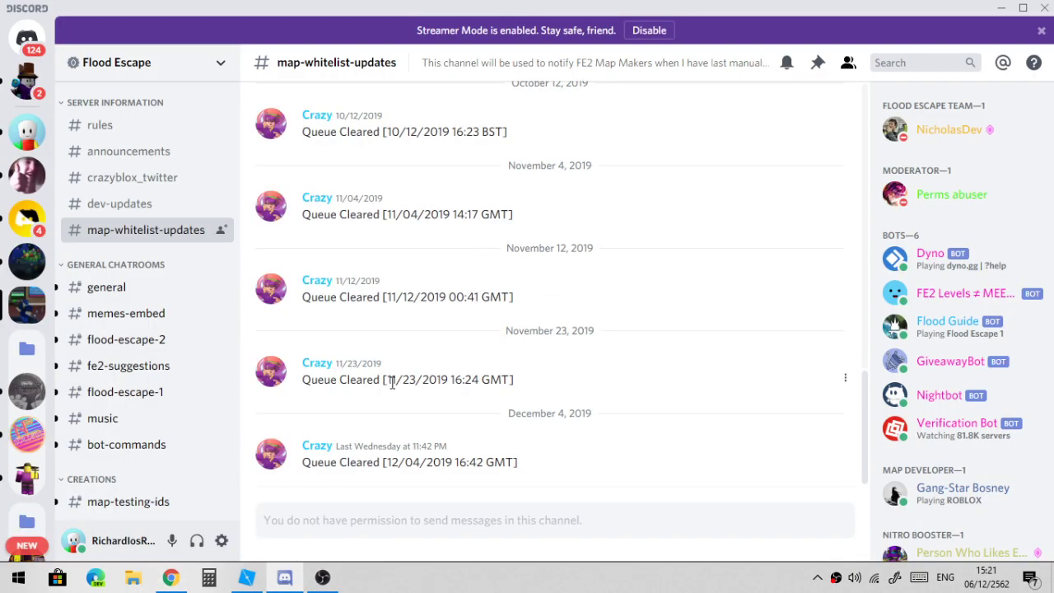
{"action": "scroll", "coordinate": [392, 382], "scroll_direction": "up", "scroll_amount": 5}
{"action": "scroll", "coordinate": [394, 382], "scroll_direction": "down", "scroll_amount": 5}
Return to Roblox Studio, bring the whole map into view and select the tilted grey part beside the exit area
{"action": "left_click", "coordinate": [251, 581]}
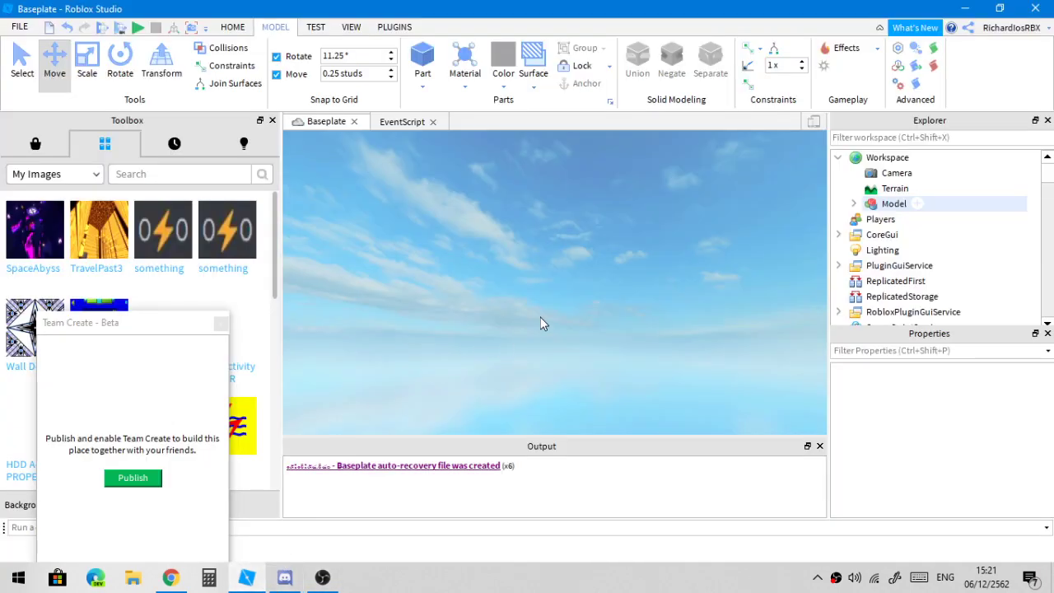
{"action": "right_click_drag", "start_coordinate": [540, 322], "coordinate": [540, 321]}
{"action": "key", "text": "w"}
{"action": "key", "text": "s"}
{"action": "key", "text": "w"}
{"action": "key", "text": "s"}
{"action": "scroll", "coordinate": [531, 313], "scroll_direction": "up", "scroll_amount": 1}
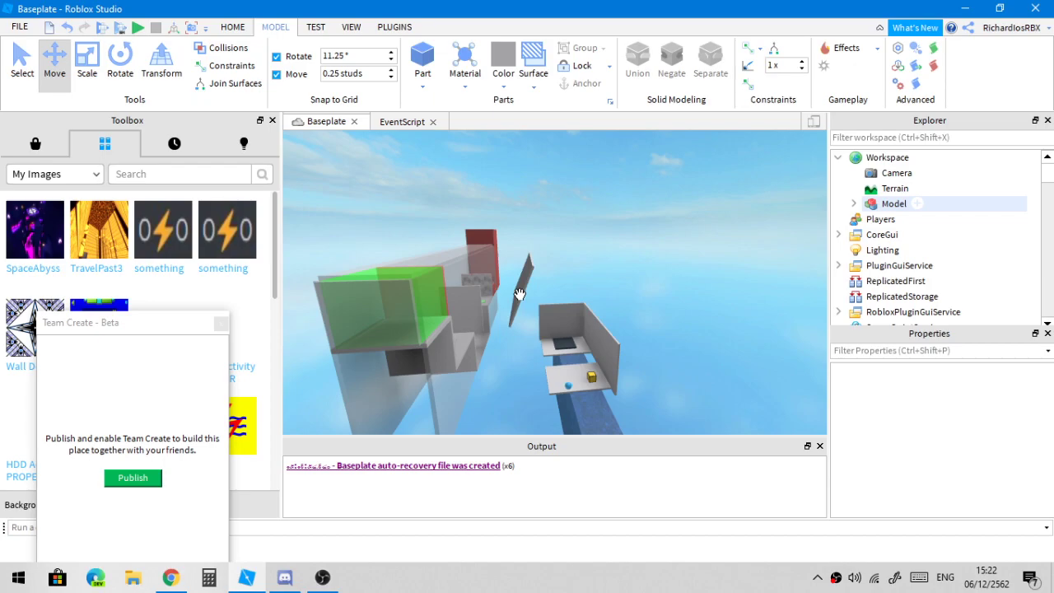
{"action": "left_click", "coordinate": [520, 294]}
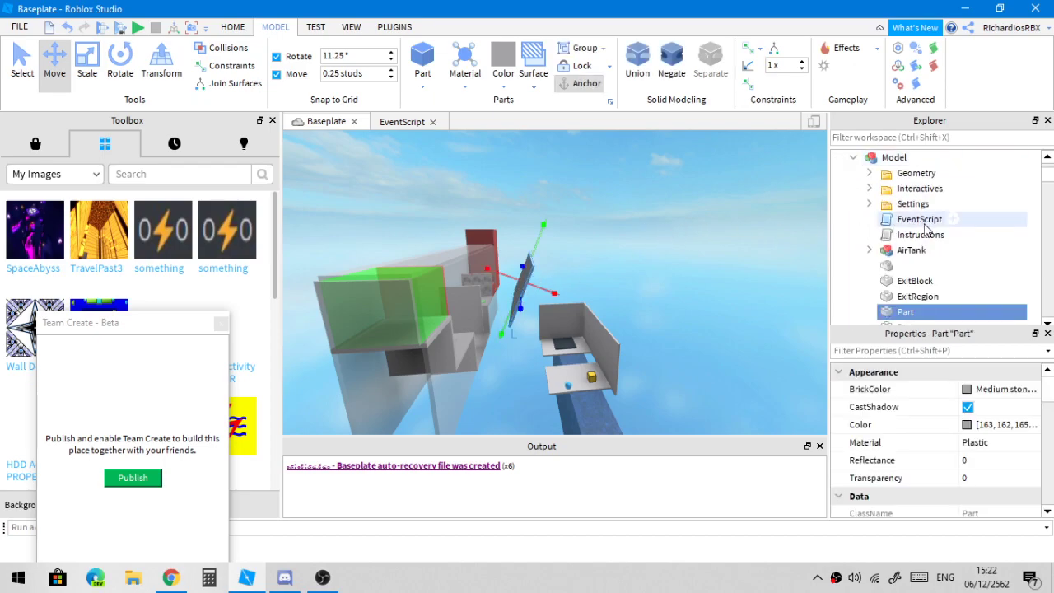
Examine the map model's contents in the object hierarchy, including the buttons inside the Interactives folder
{"action": "scroll", "coordinate": [925, 230], "scroll_direction": "down", "scroll_amount": 2}
{"action": "scroll", "coordinate": [927, 227], "scroll_direction": "up", "scroll_amount": 3}
{"action": "scroll", "coordinate": [927, 227], "scroll_direction": "down", "scroll_amount": 5}
{"action": "scroll", "coordinate": [925, 226], "scroll_direction": "up", "scroll_amount": 5}
{"action": "left_click", "coordinate": [869, 236]}
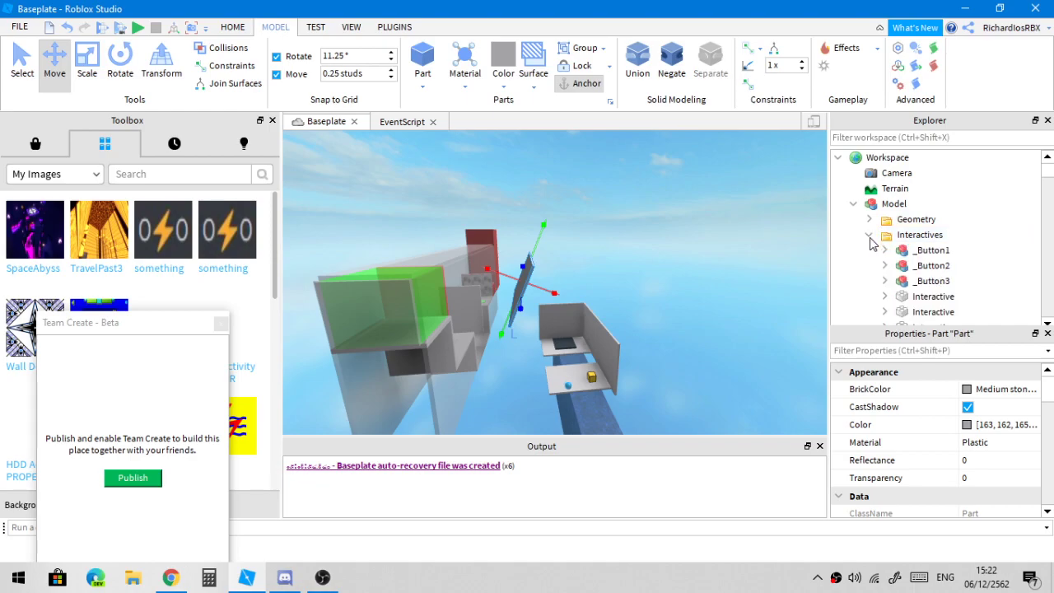
{"action": "scroll", "coordinate": [872, 245], "scroll_direction": "down", "scroll_amount": 3}
{"action": "scroll", "coordinate": [873, 243], "scroll_direction": "up", "scroll_amount": 3}
{"action": "left_click", "coordinate": [869, 236]}
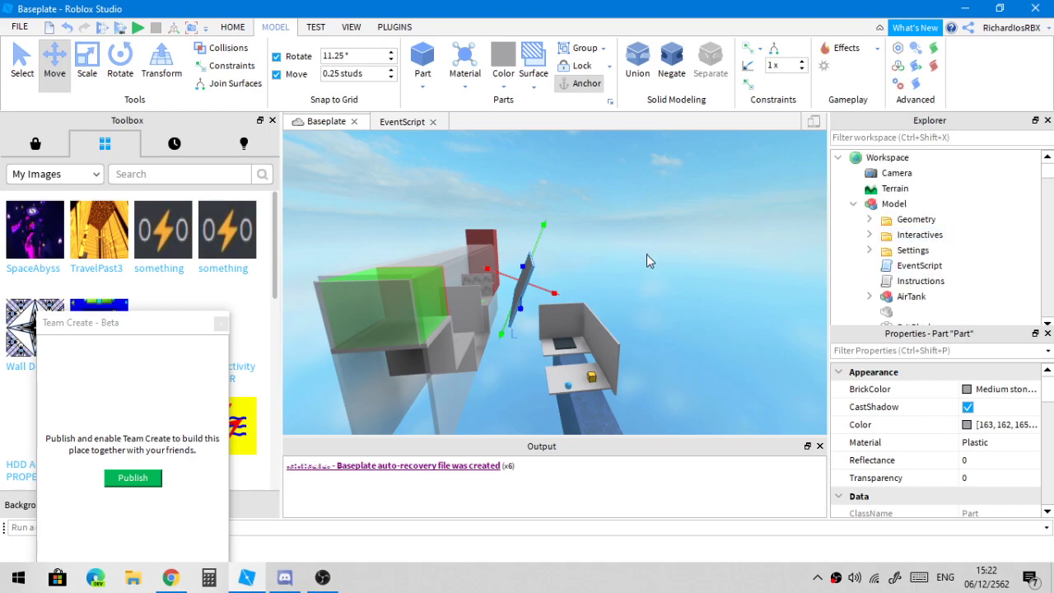
{"action": "key", "text": "w"}
{"action": "right_click_drag", "start_coordinate": [649, 254], "coordinate": [649, 254]}
Check the whitelist updates channel in Discord once more and switch to OBS
{"action": "key", "text": "alt+Tab"}
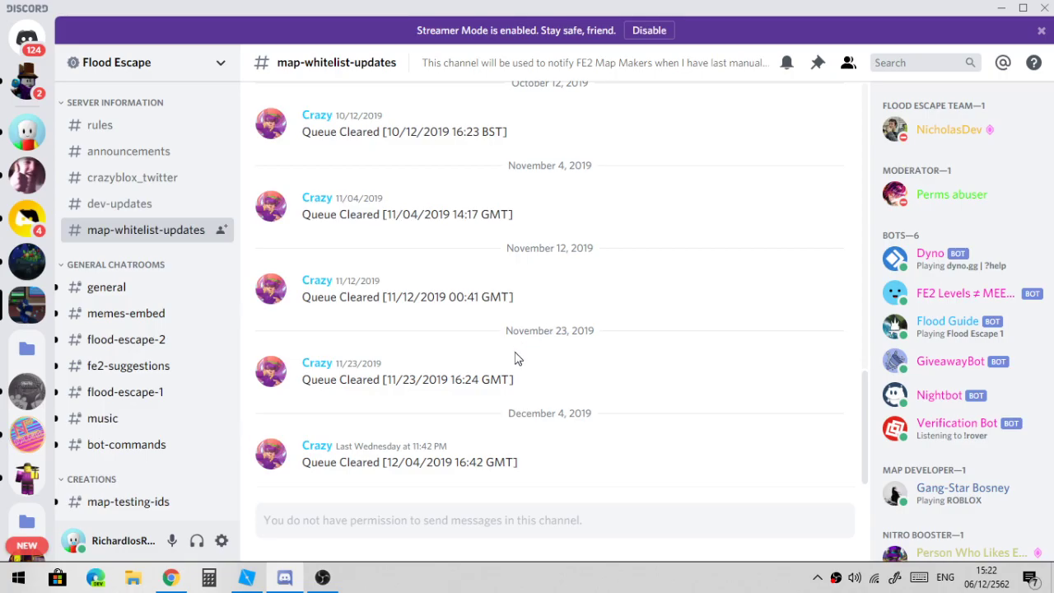
{"action": "key", "text": "alt+Tab"}
{"action": "key", "text": "alt+Tab"}
{"action": "key", "text": "alt+Tab"}
{"action": "key", "text": "alt+Tab"}
{"action": "key", "text": "alt+Tab"}
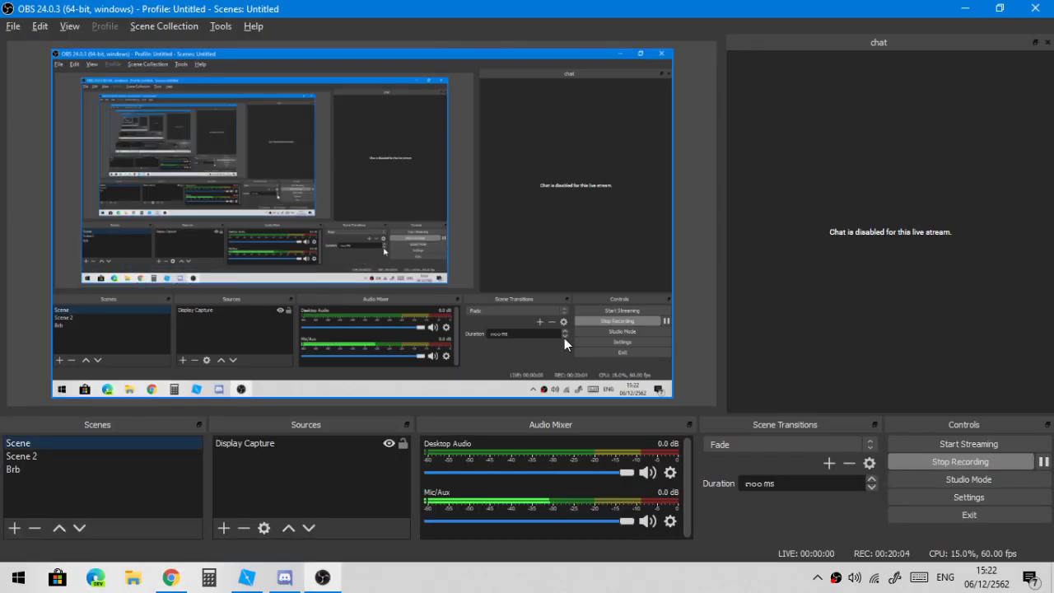